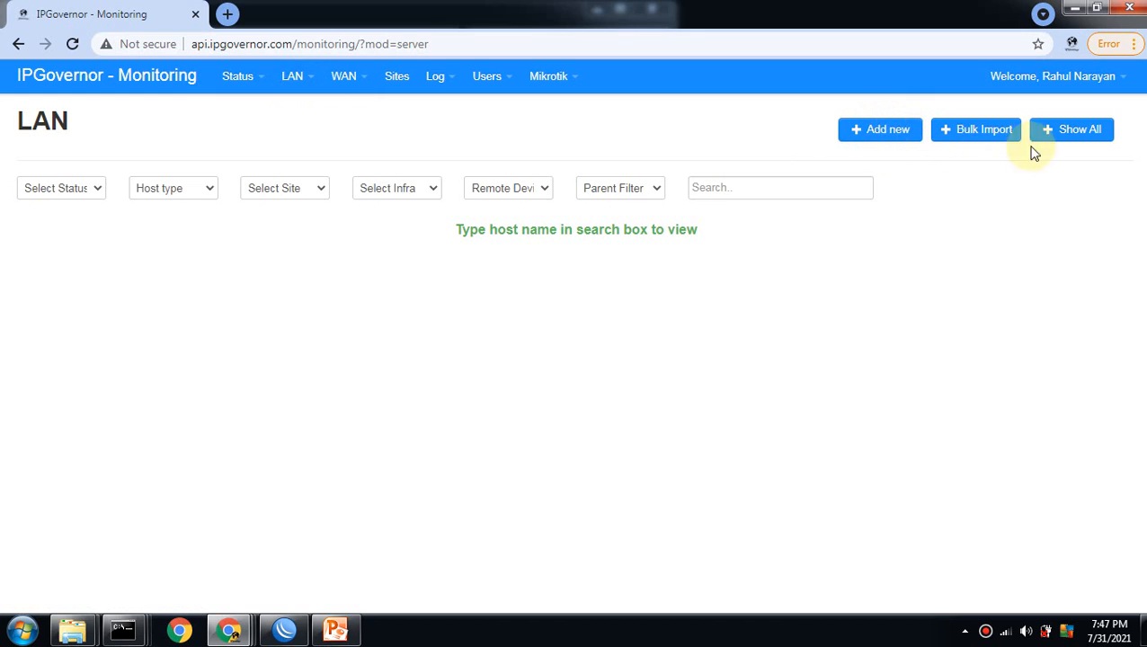
- Start a new LAN host entry and view the available host type options
left_click(868, 135)
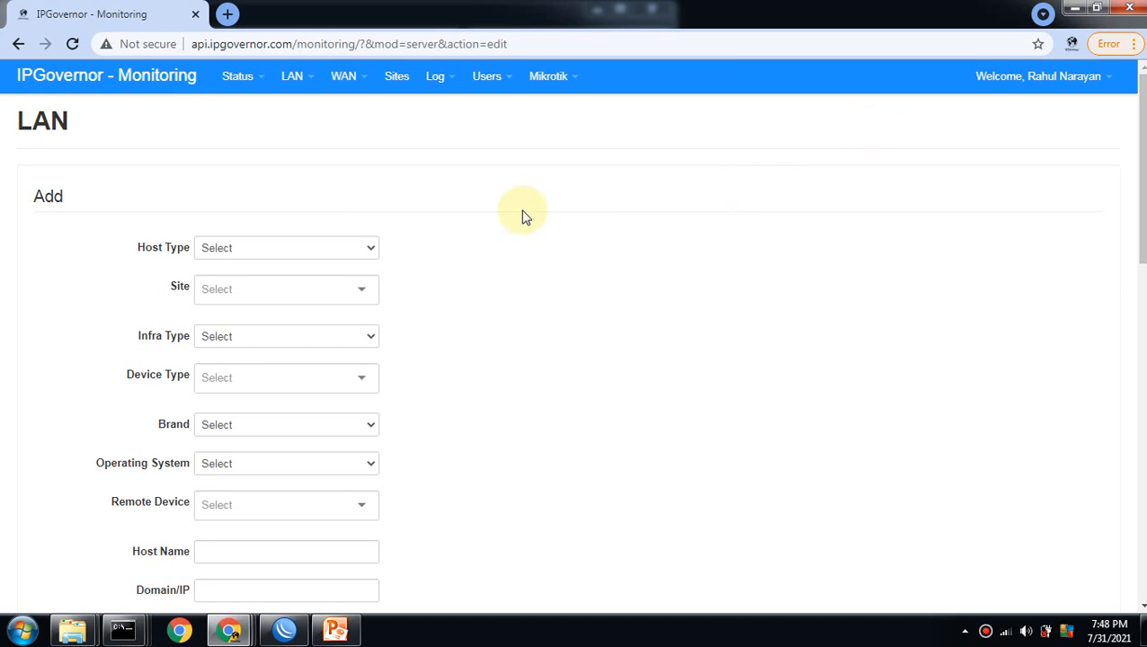
left_click(340, 242)
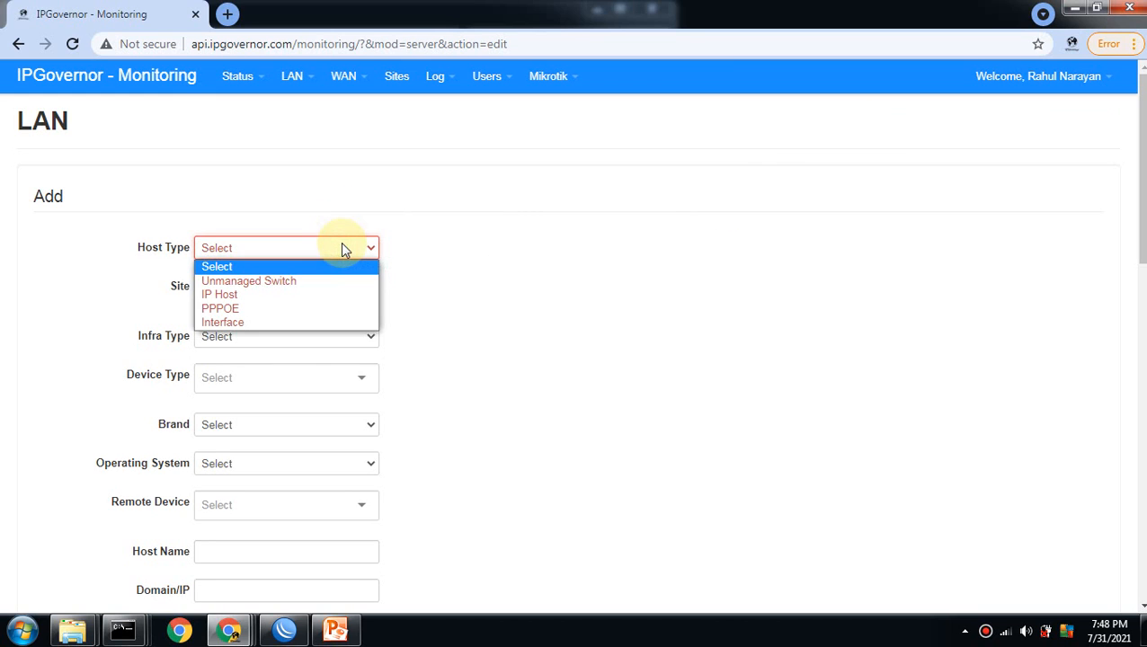
left_click(553, 207)
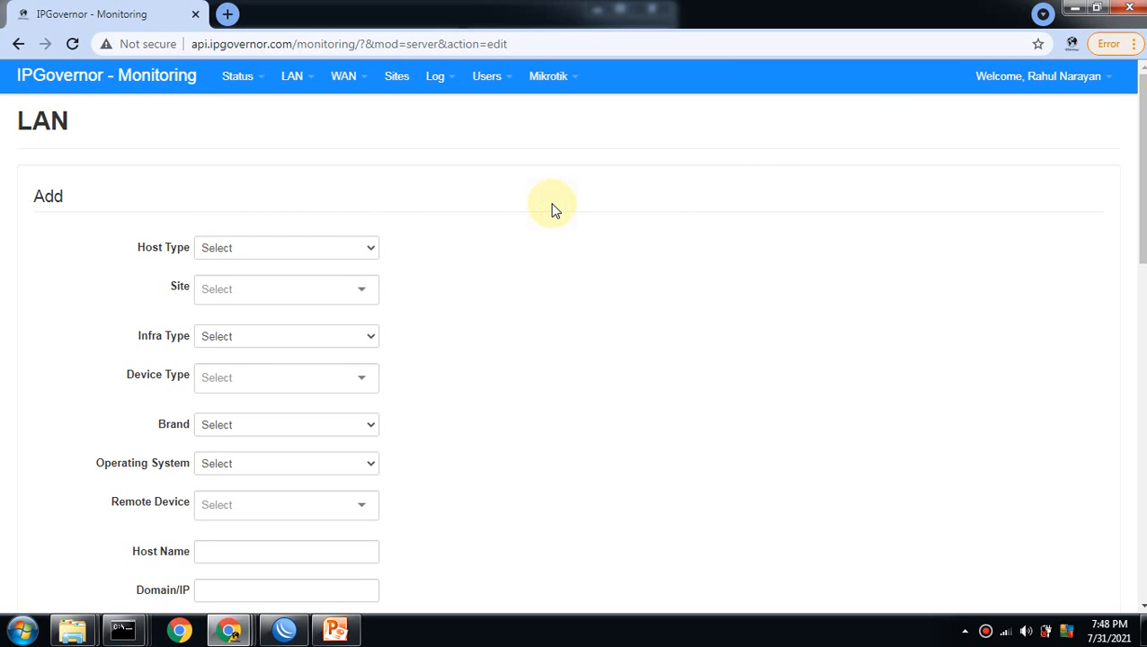
scroll(567, 211, "down", 1)
scroll(566, 210, "up", 1)
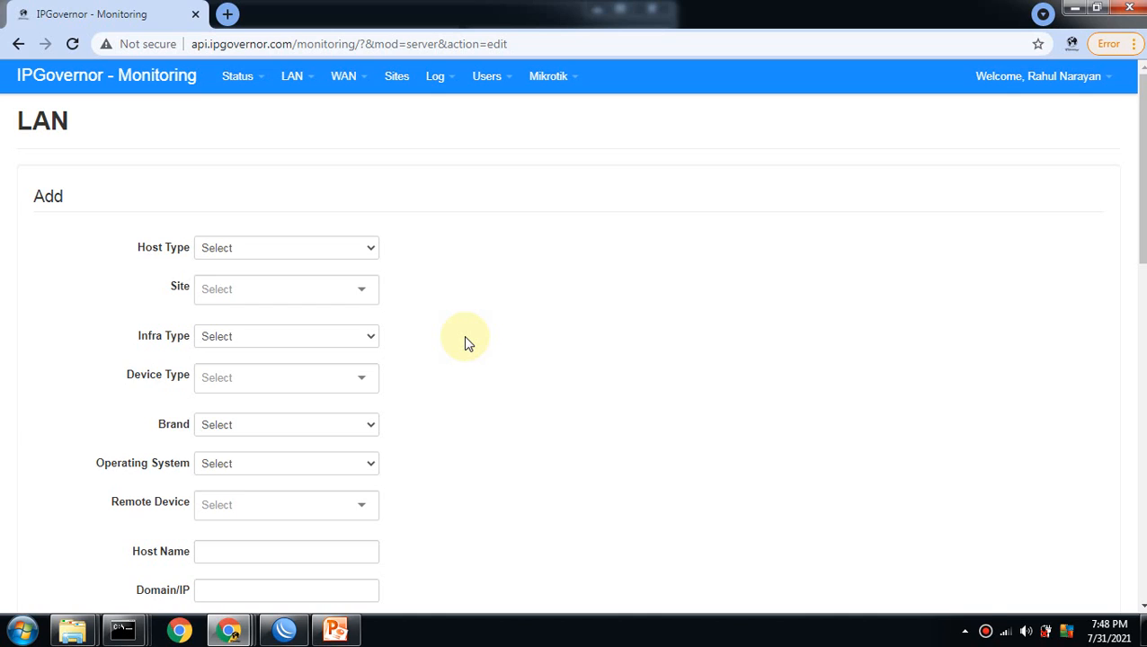
left_click(672, 342)
left_click(440, 211)
mouse_move(107, 632)
left_click(536, 305)
- Set the host type to IP Host and the site to Core Site, checking the site against the PowerPoint network diagram
left_click(290, 248)
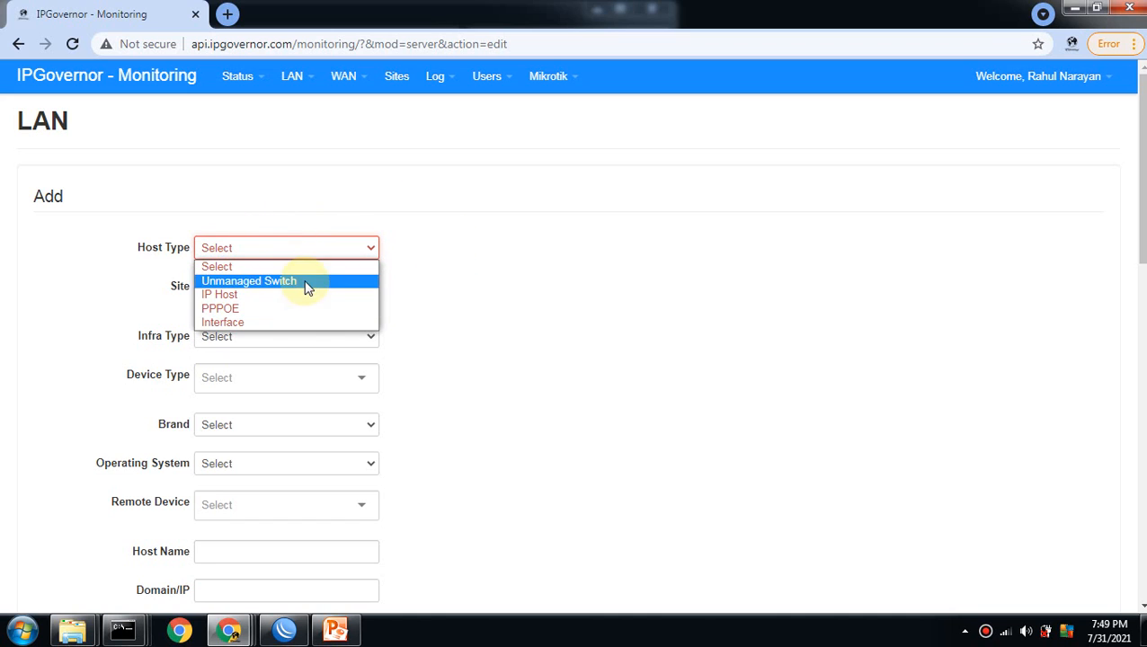
left_click(311, 294)
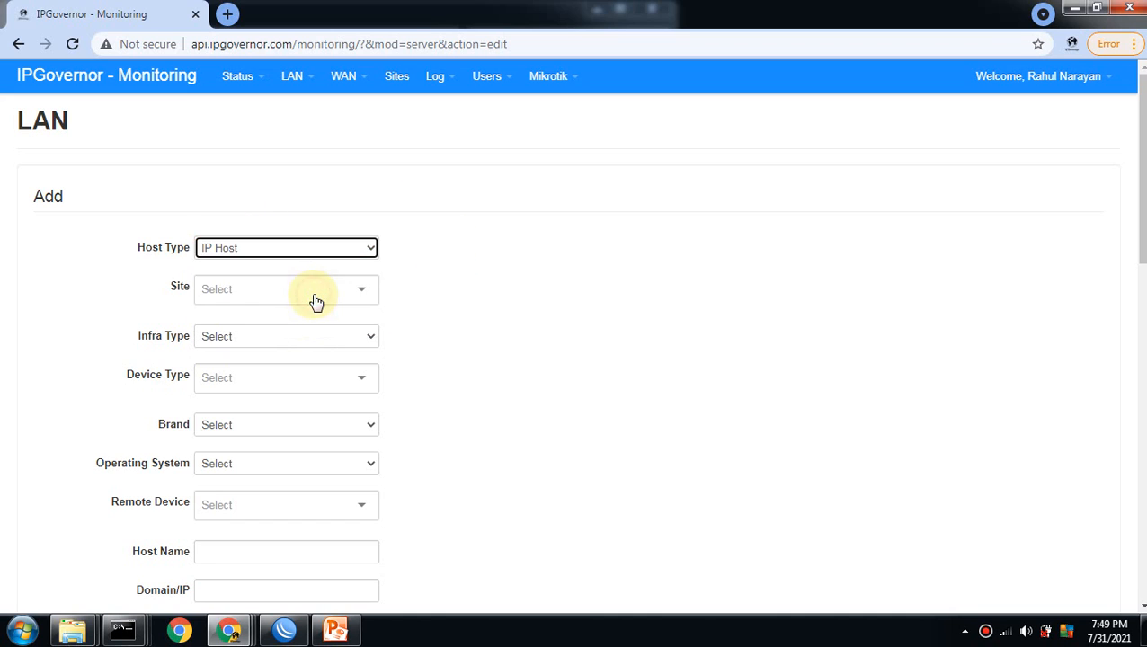
left_click(353, 293)
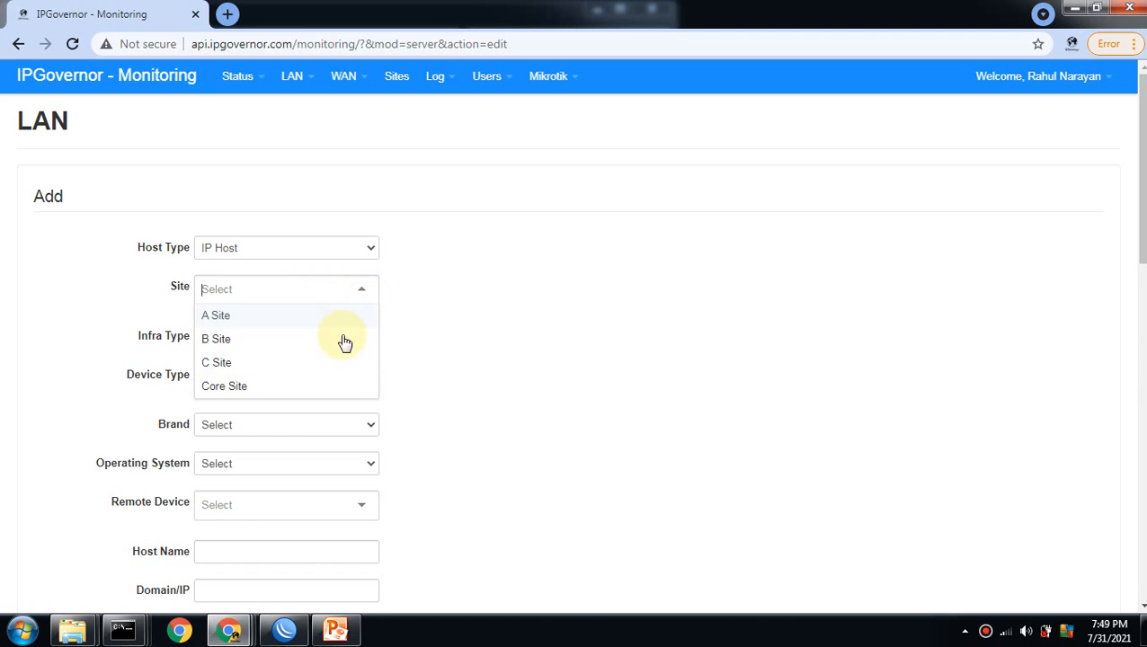
left_click(335, 632)
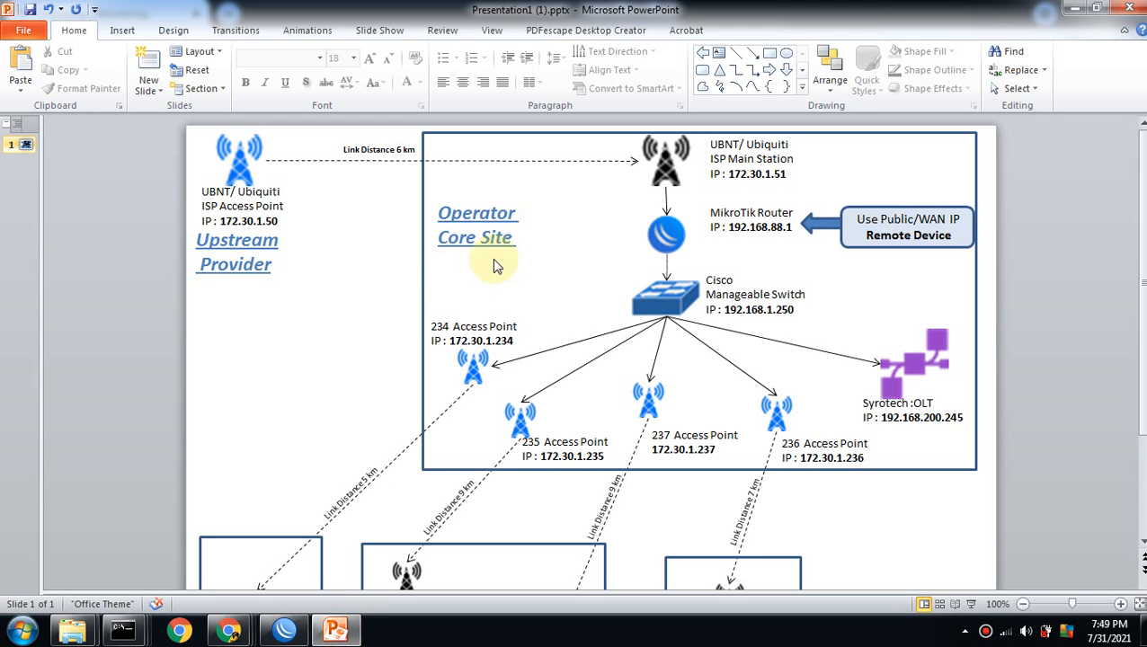
left_click(346, 633)
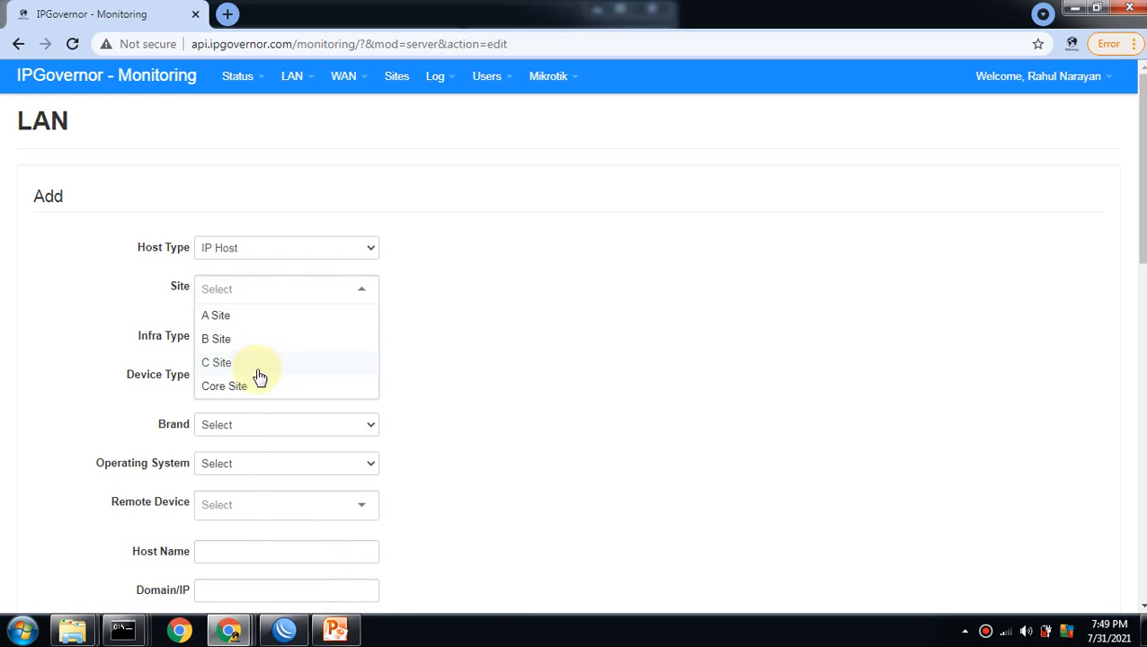
left_click(265, 388)
- Set the infra type to Critical and the device type to Switch Manageble
left_click(243, 340)
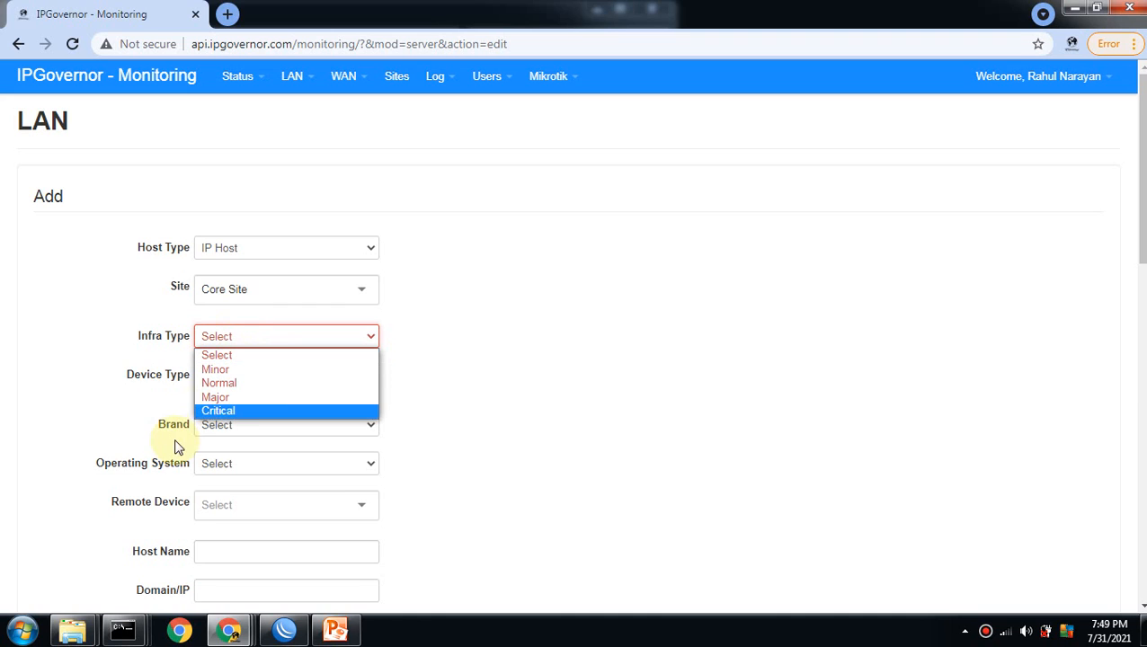
left_click(256, 411)
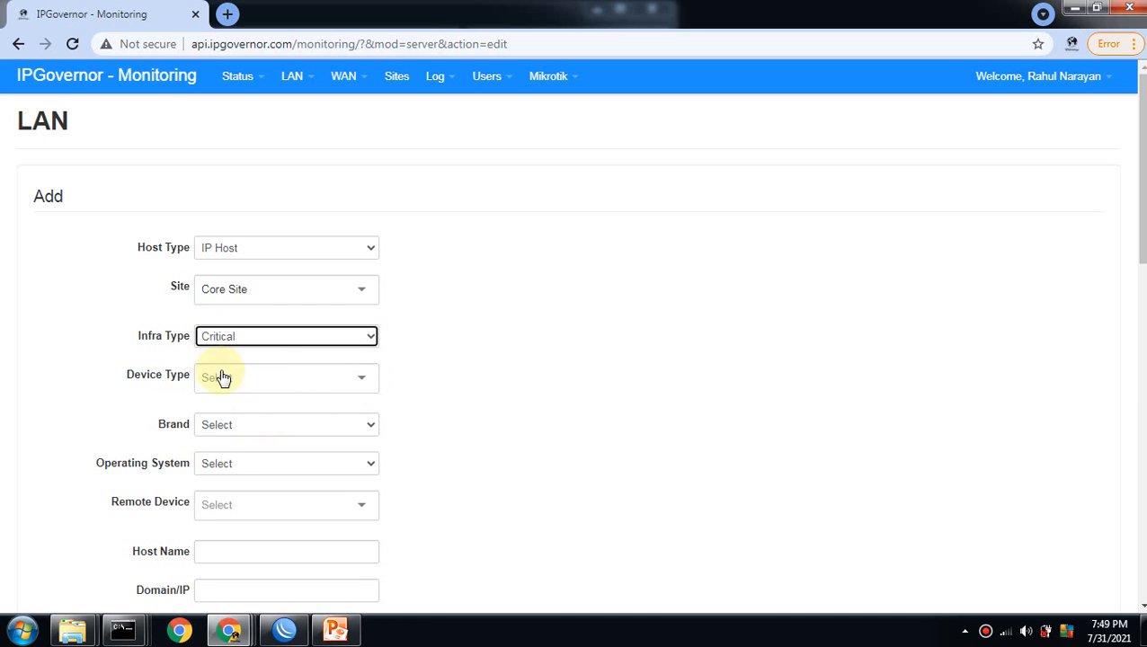
left_click(270, 379)
type("man")
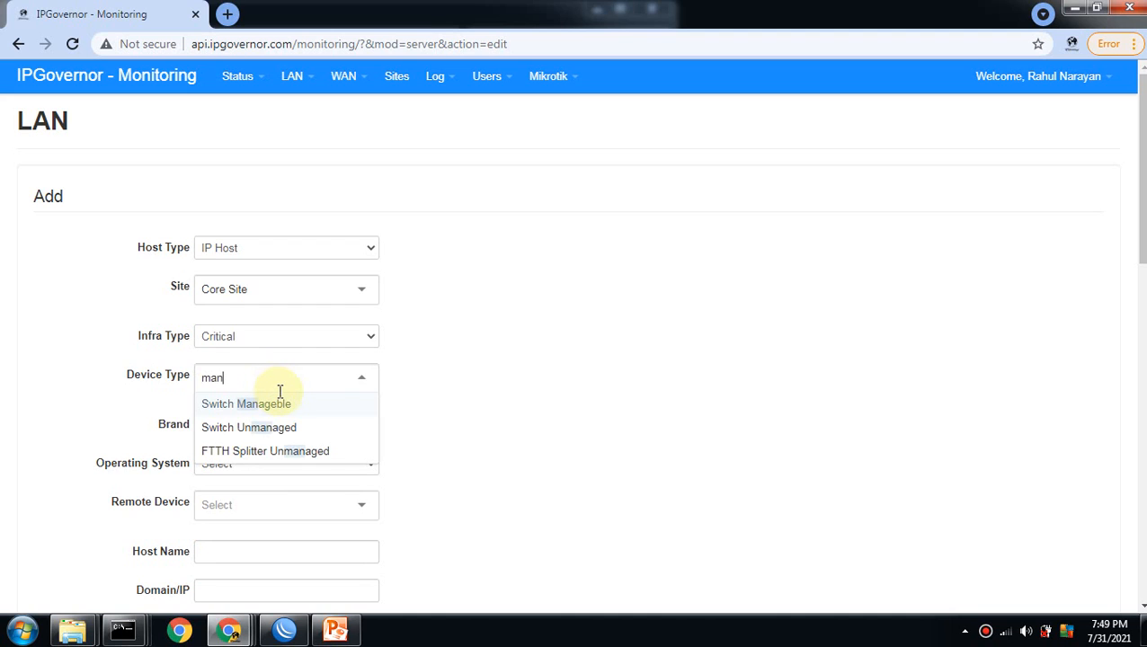
left_click(279, 400)
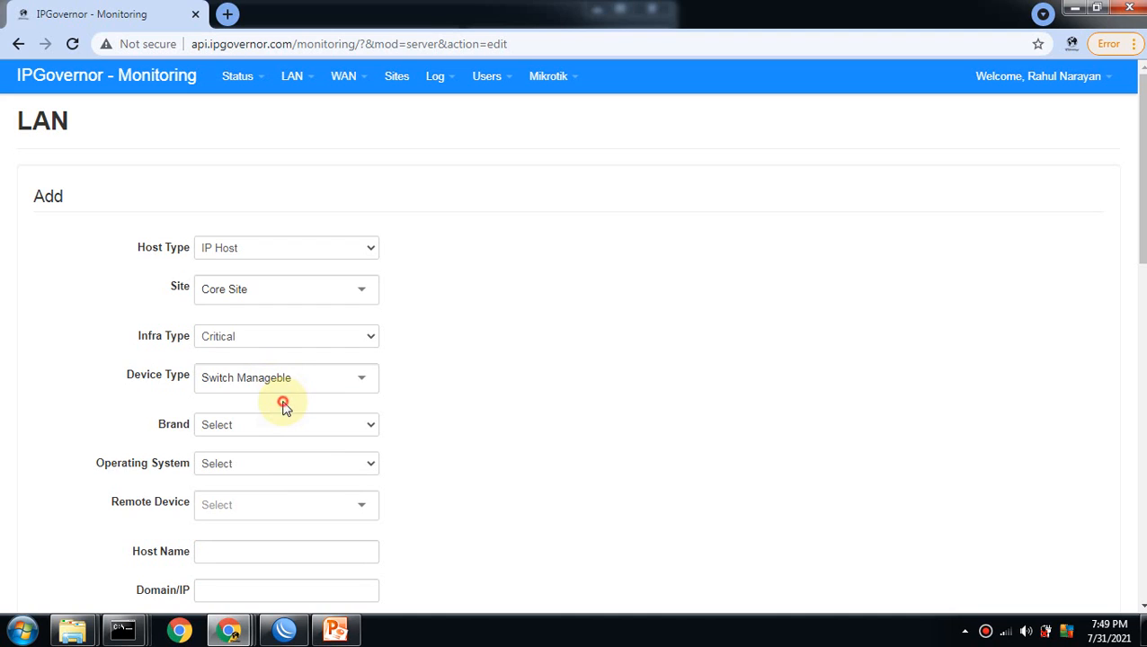
- Set the brand to Cisco and the operating system to IOS SMB Switch
left_click(281, 423)
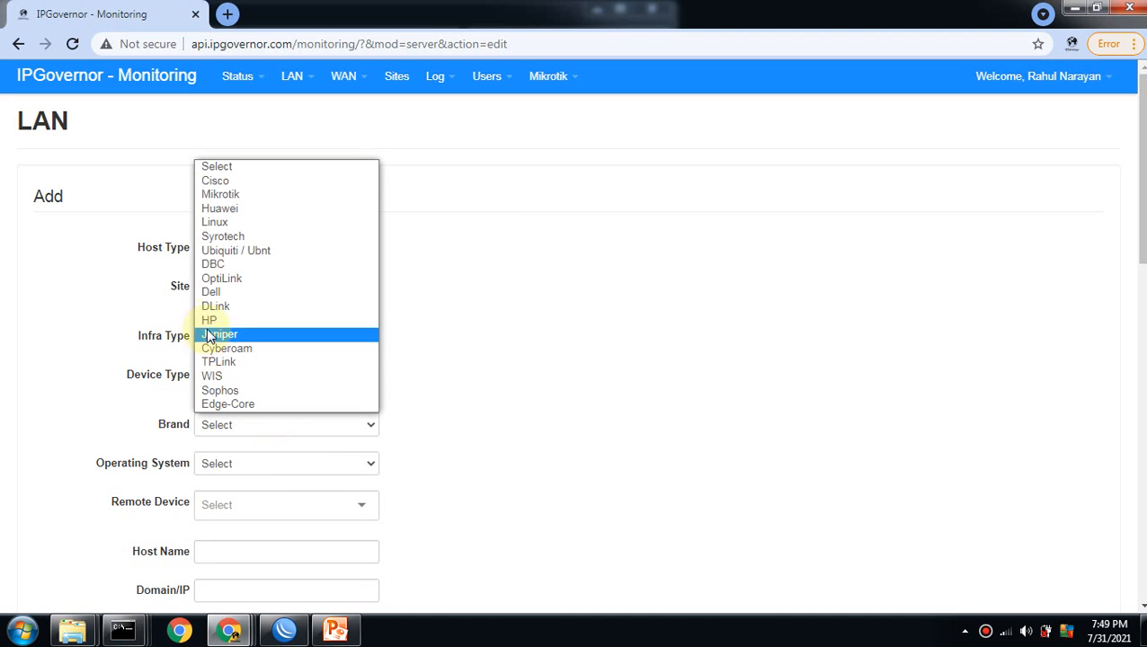
left_click(270, 180)
left_click(277, 466)
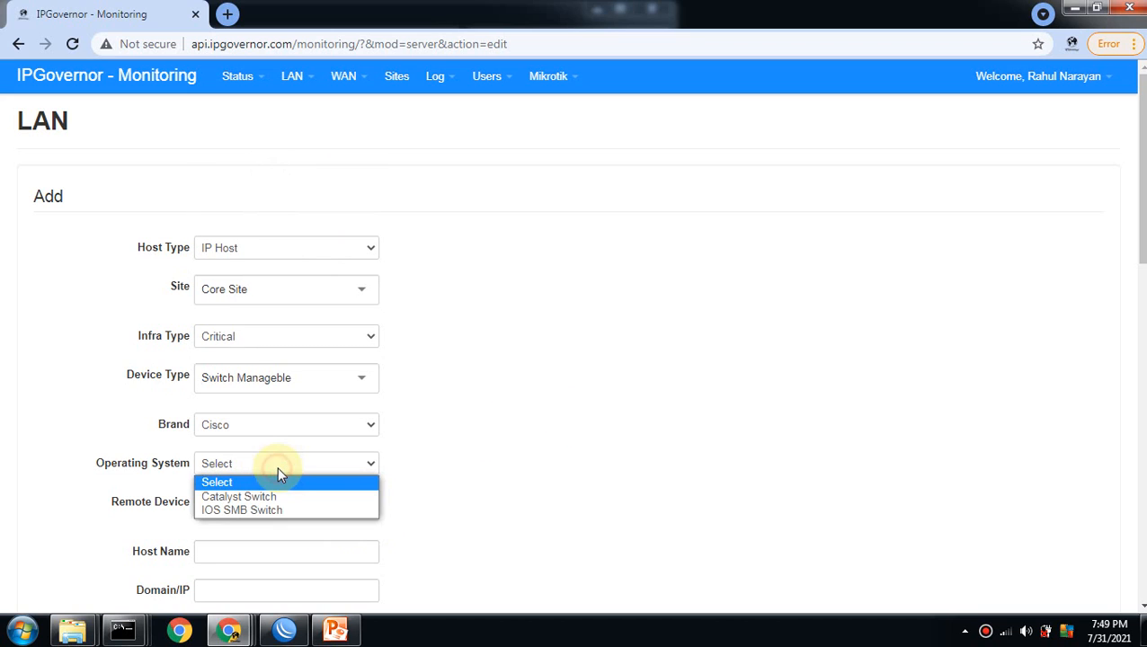
left_click(301, 510)
- Examine the MikroTik router in the PowerPoint network diagram and the cloud's connection to the remote device in IPG.jpg from the desktop
scroll(418, 436, "down", 2)
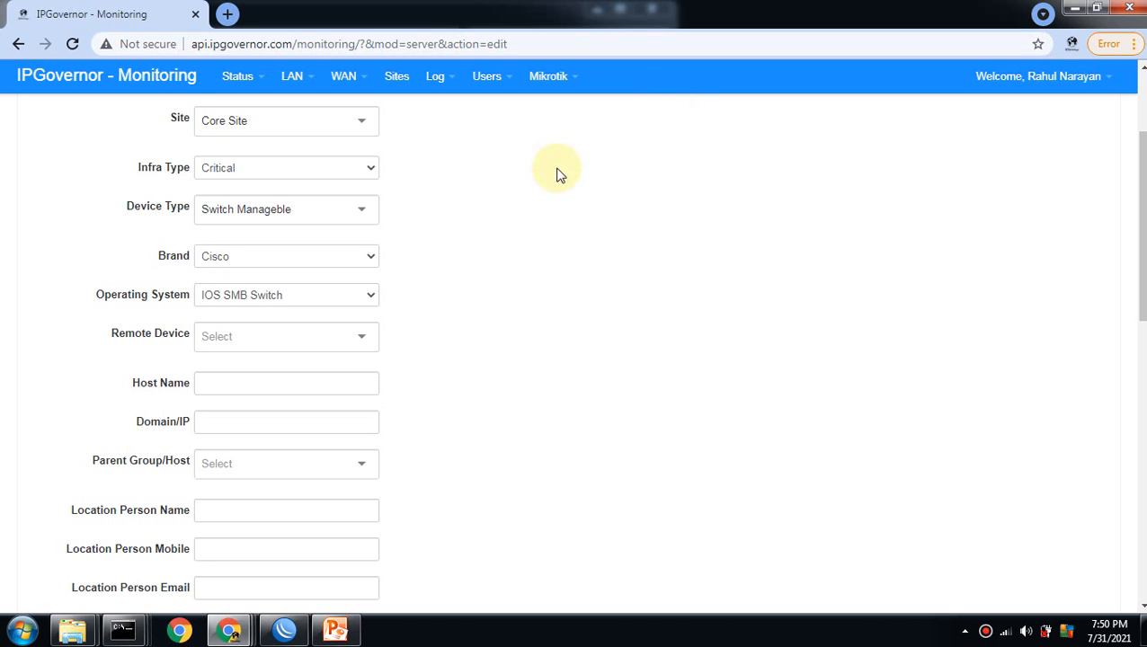
left_click(334, 629)
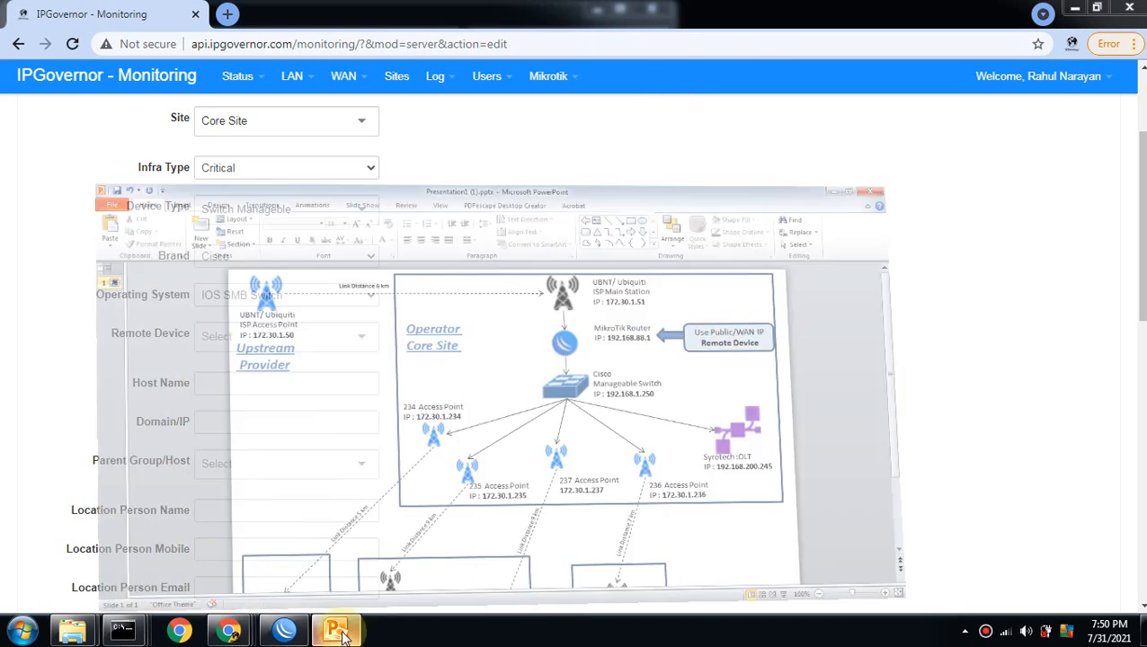
left_click(665, 233)
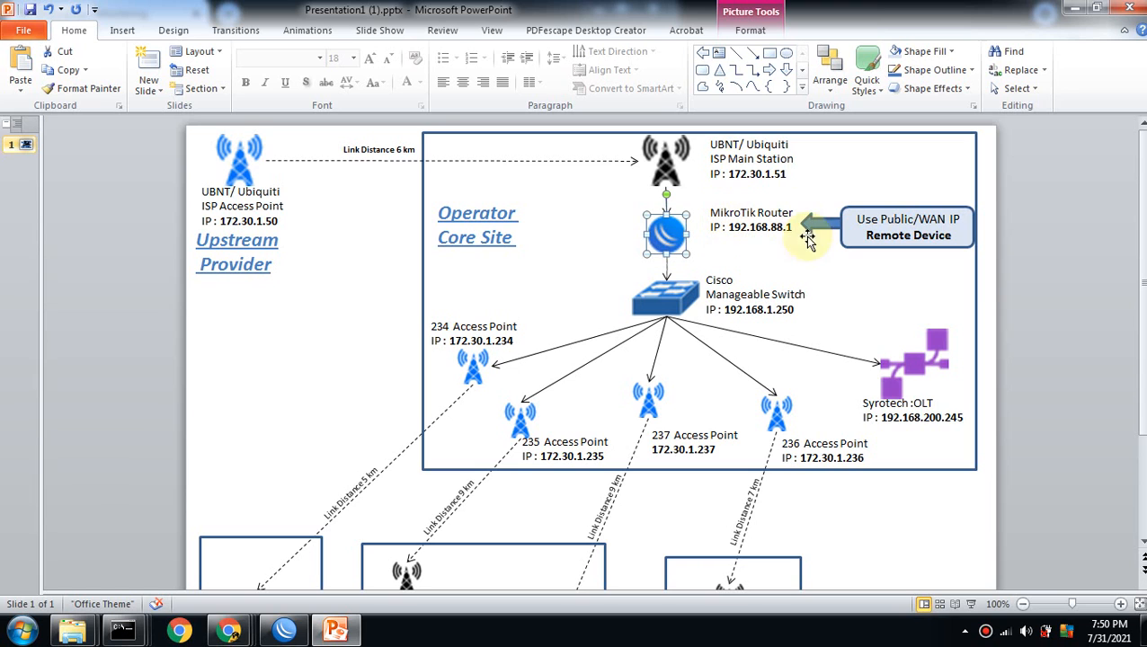
left_click(1141, 629)
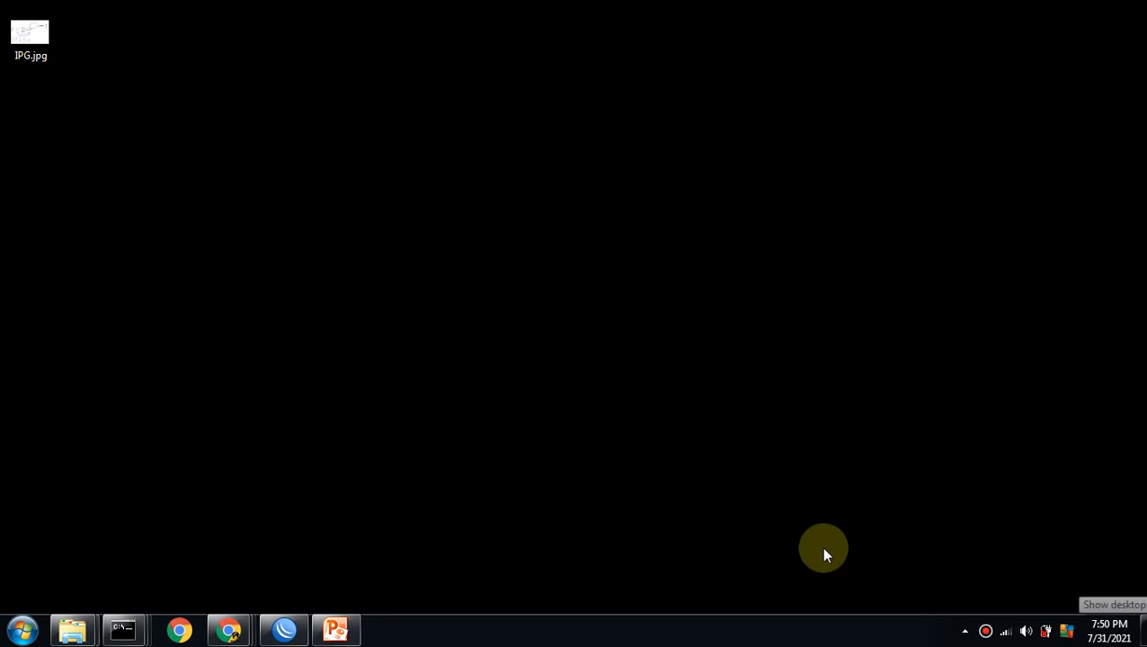
double_click(25, 45)
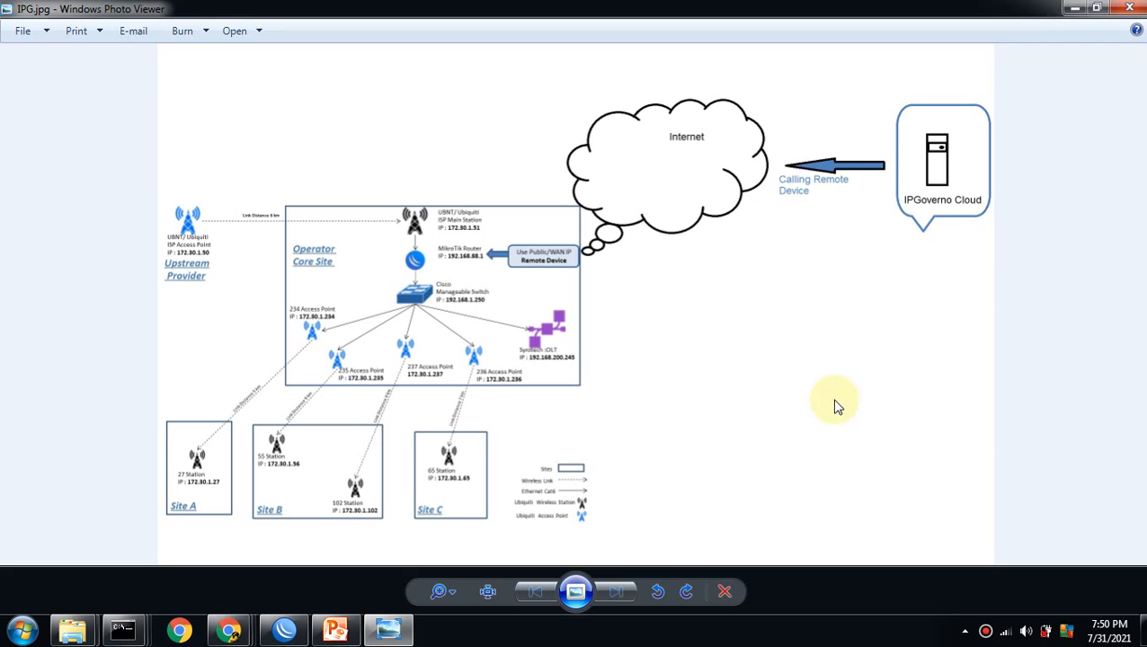
left_click(1072, 9)
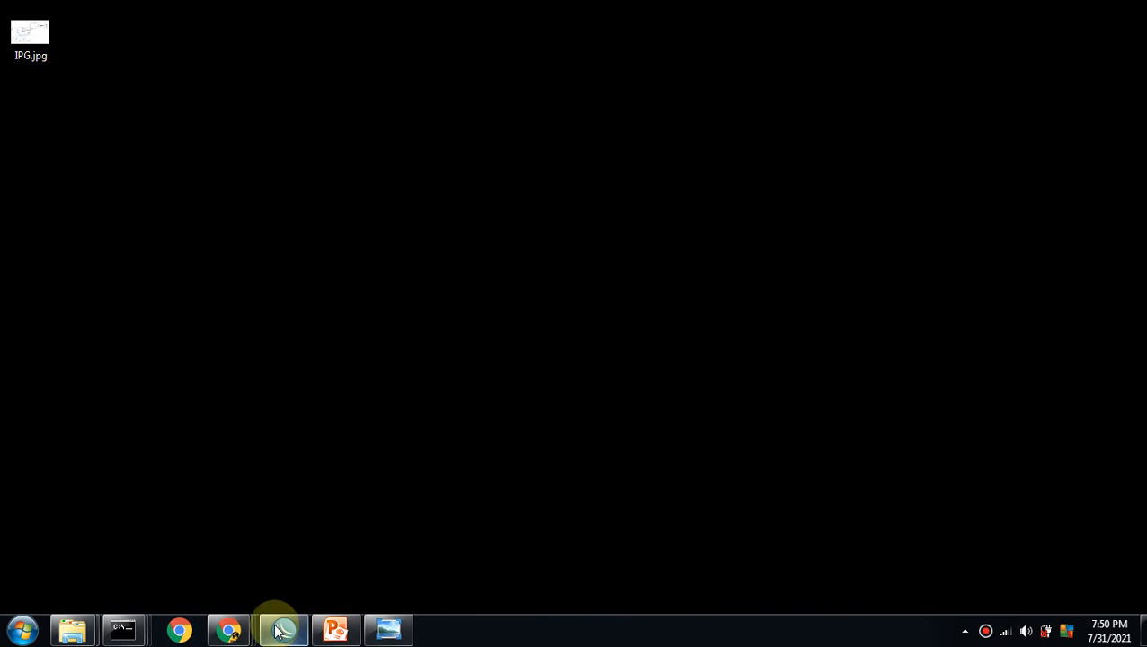
- Return to the host form in Chrome and set the remote device to Malad Core Remote Device
left_click(141, 543)
left_click(666, 268)
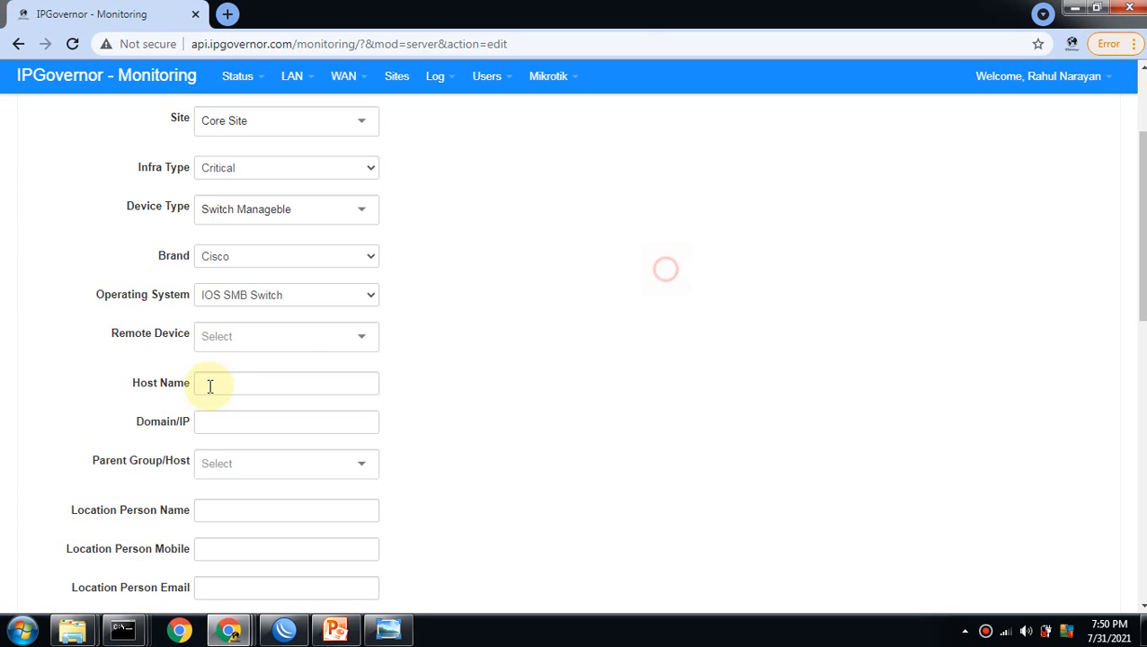
left_click(284, 337)
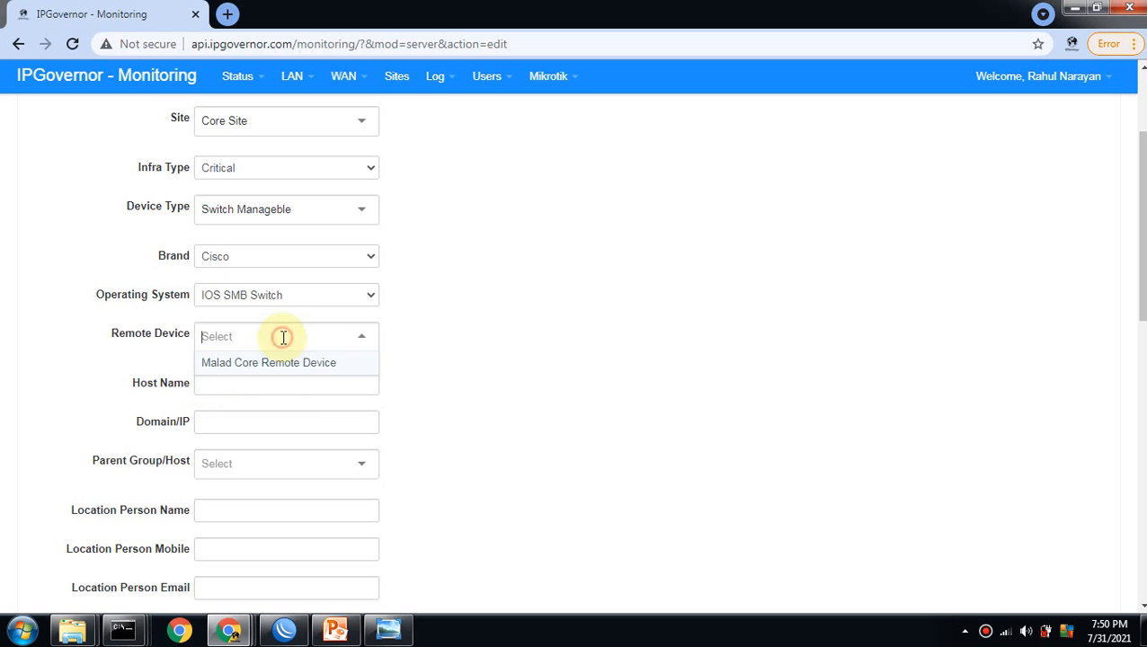
left_click(333, 369)
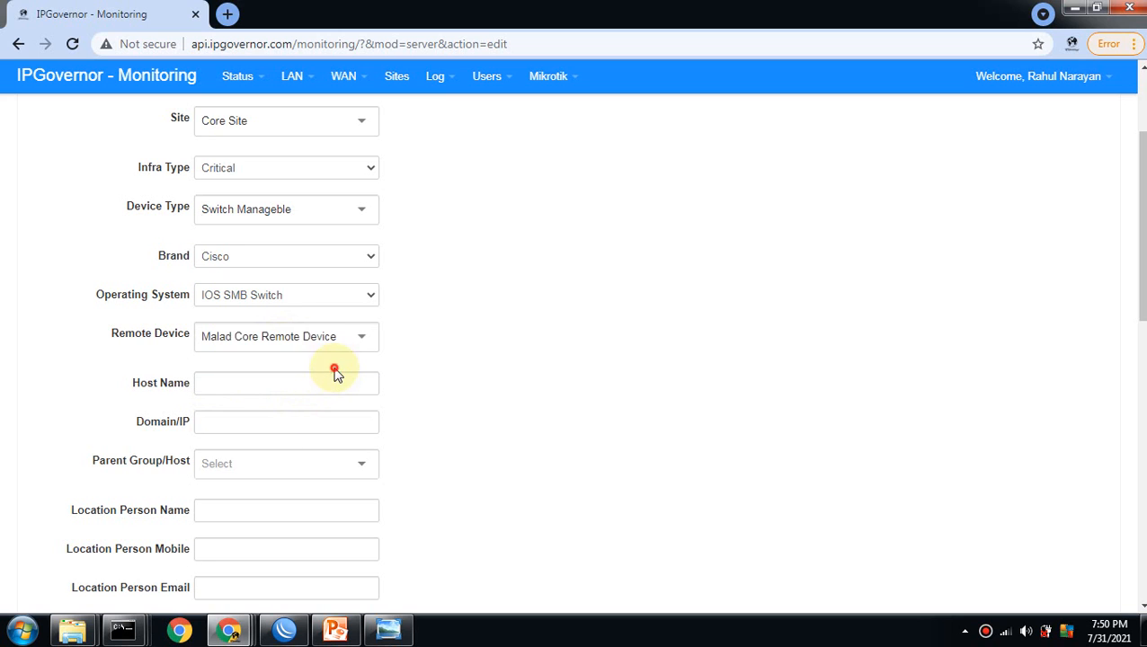
- Check the MikroTik router in the IPG.jpg diagram and view the monitoring site's Mikrotik remote device options
left_click(385, 630)
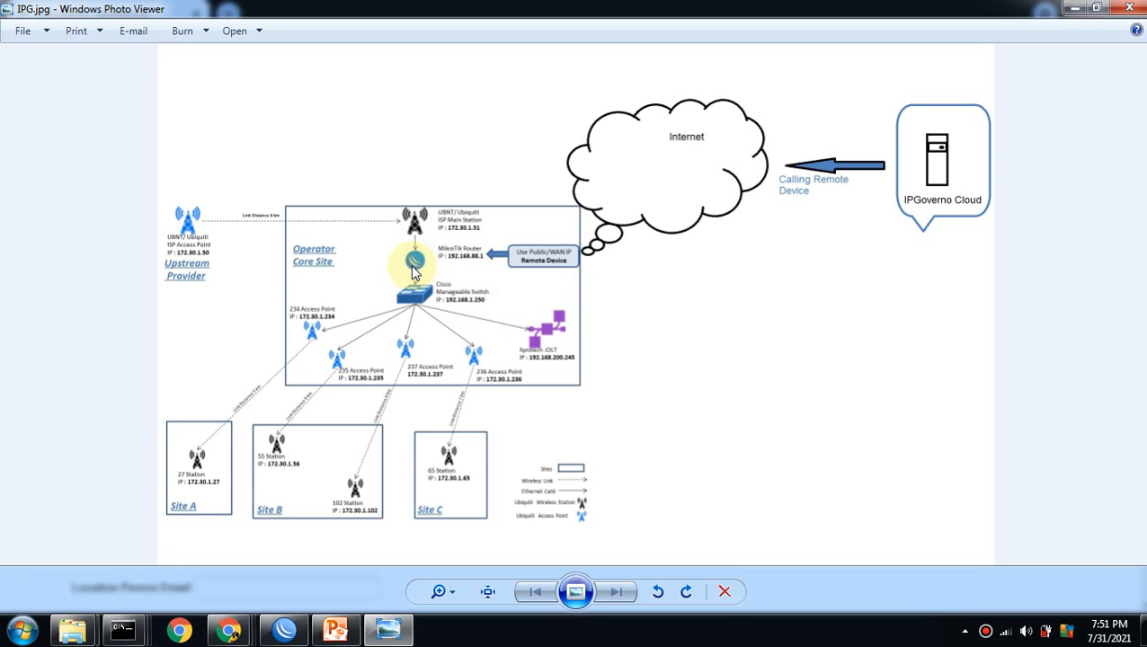
left_click(388, 629)
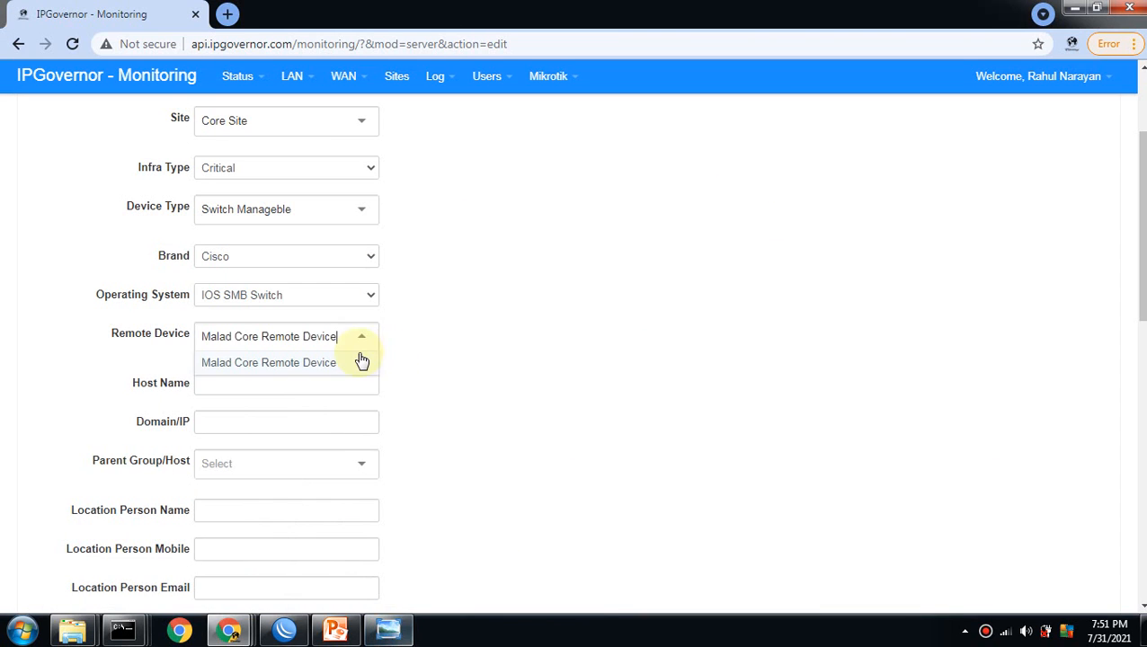
left_click(471, 326)
left_click(547, 77)
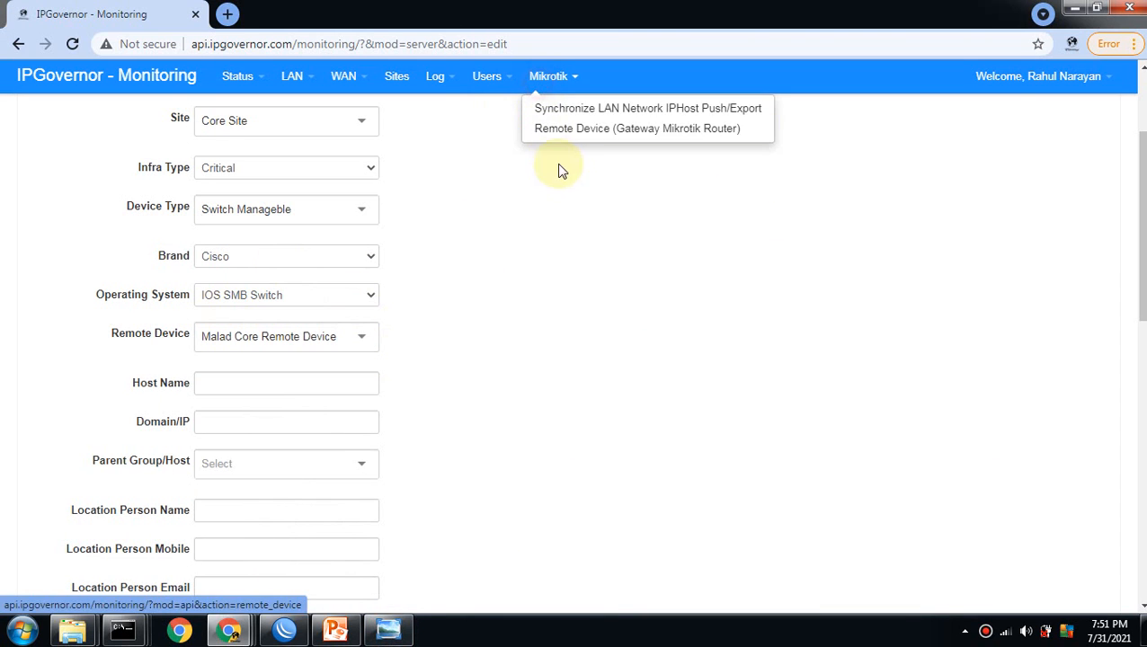
left_click(543, 236)
- Enter "Swicth - Cisco Core" as the host name, consulting the IPG.jpg diagram and dismissing the Telegram notification
left_click(254, 383)
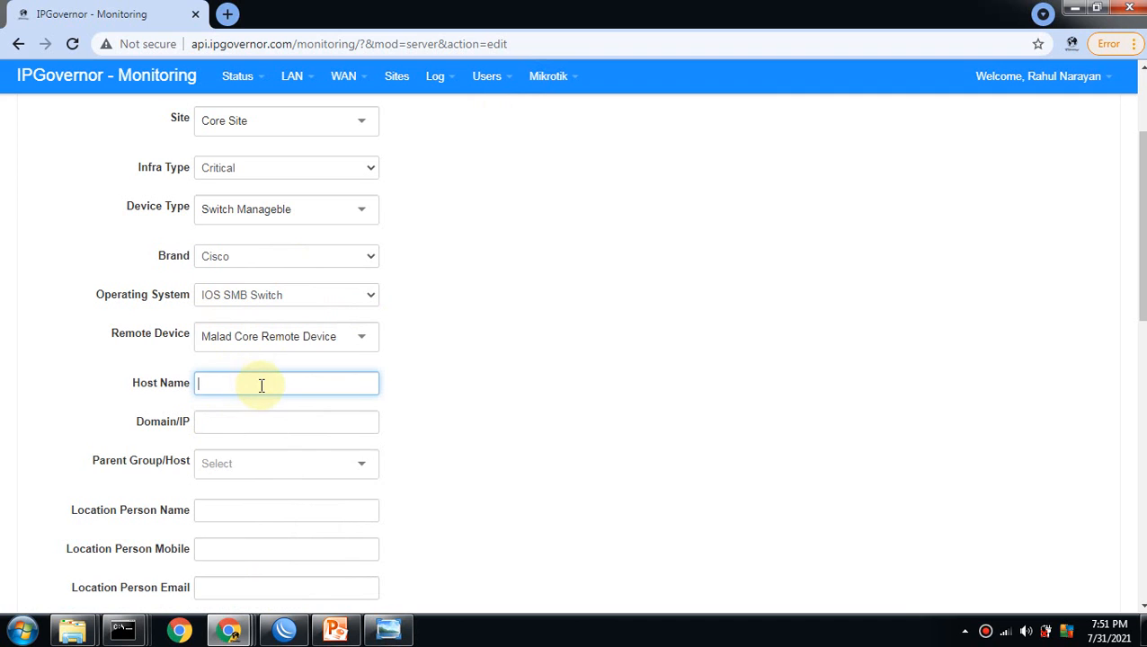
left_click(388, 630)
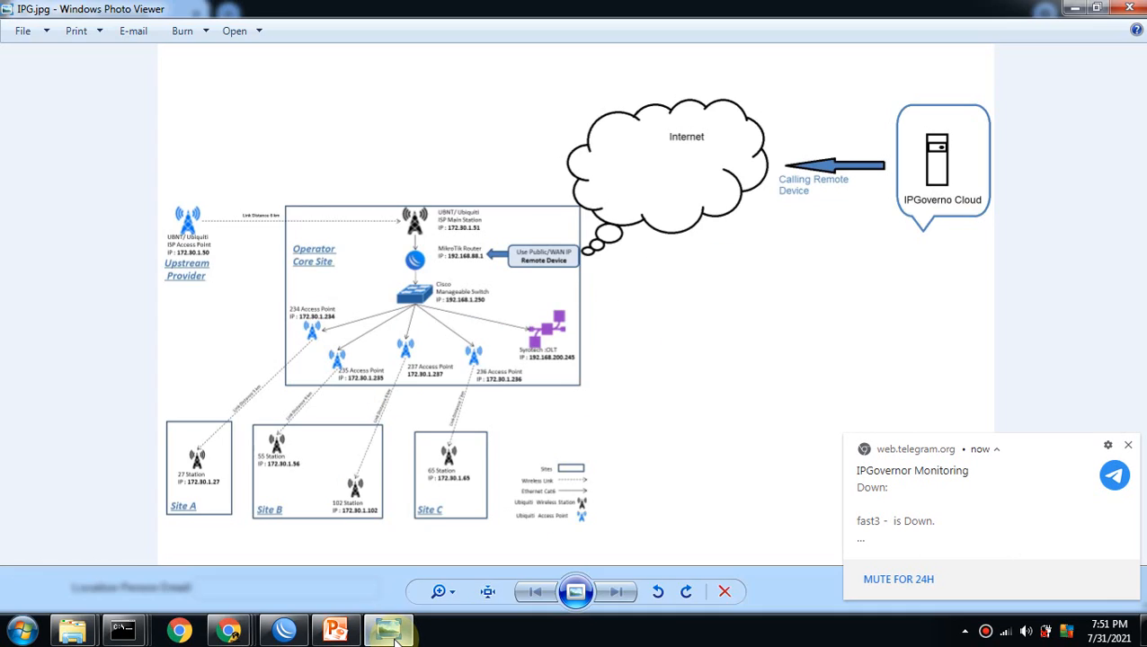
left_click(388, 630)
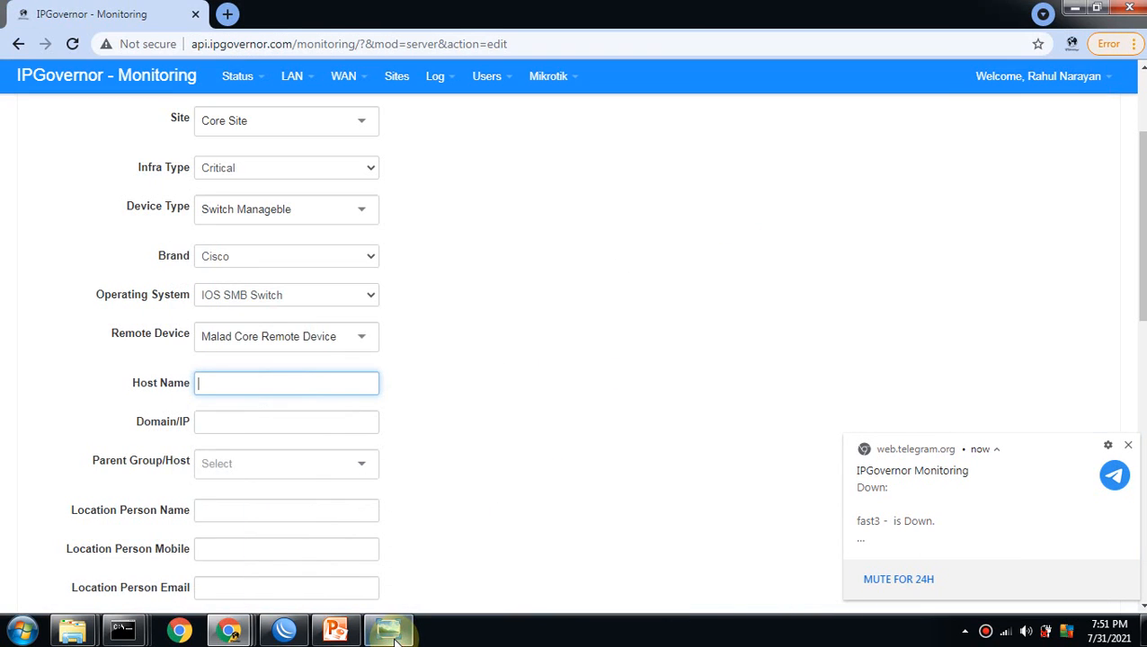
left_click(1127, 446)
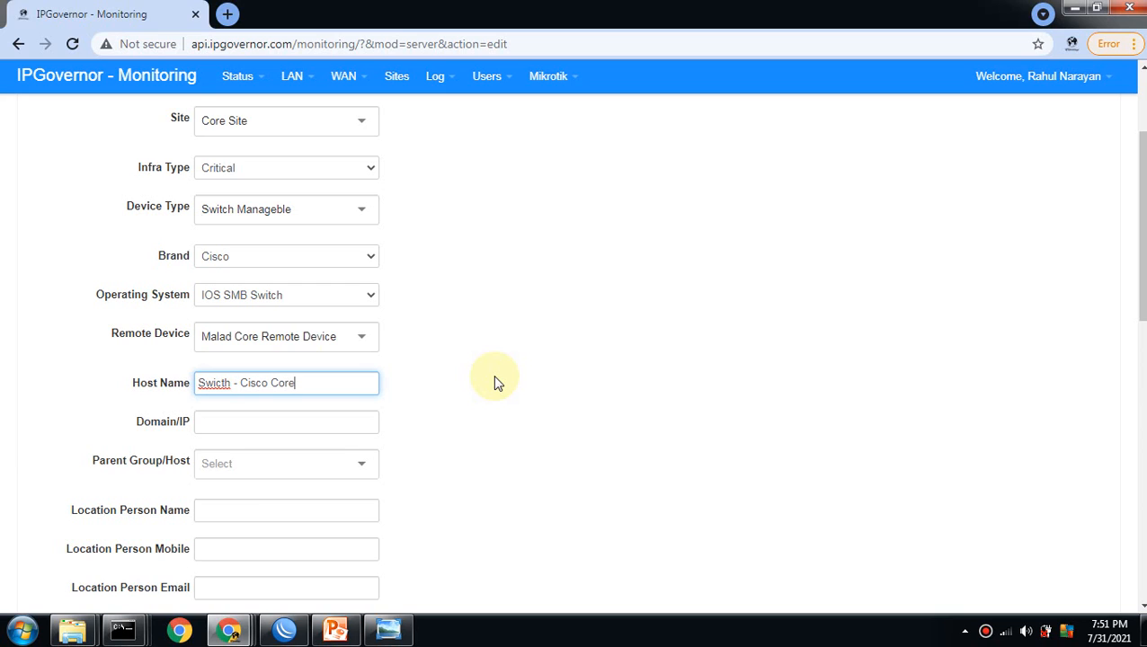
- Set the host's Domain/IP to 192.168.1.250
left_click(351, 419)
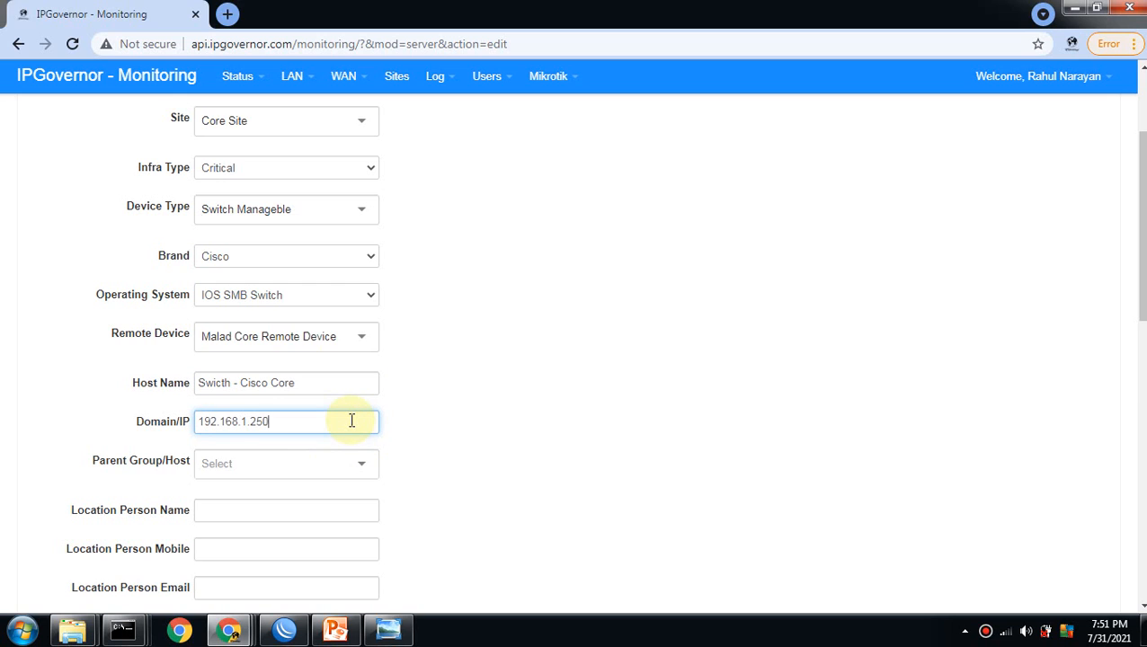
left_click(442, 409)
scroll(445, 411, "down", 1)
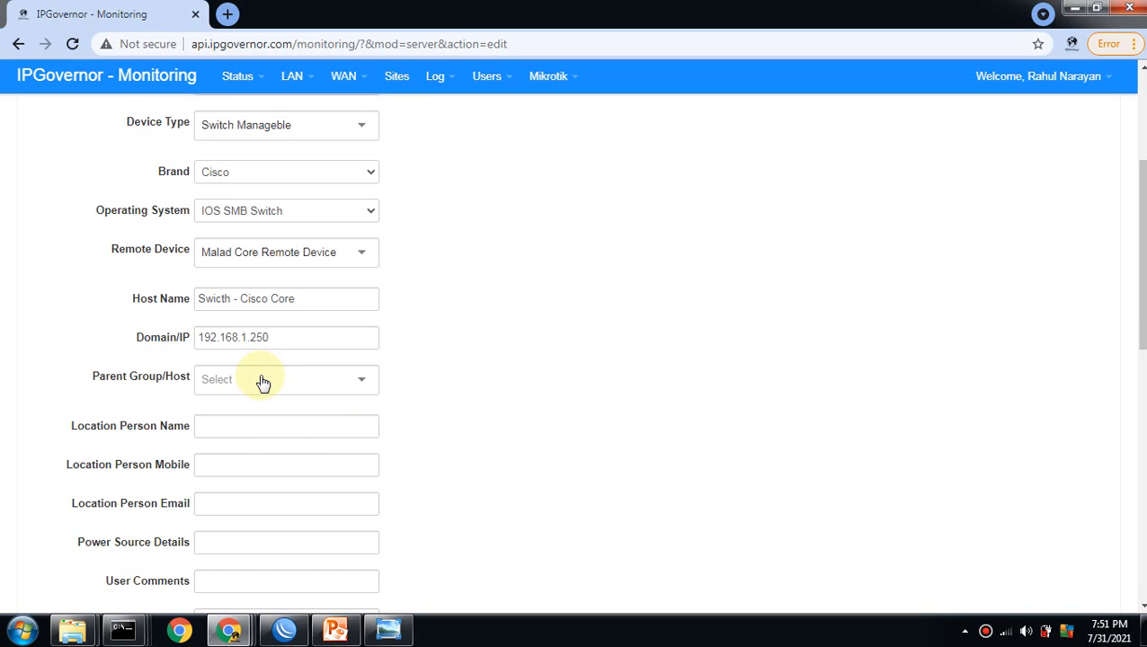
scroll(479, 406, "down", 1)
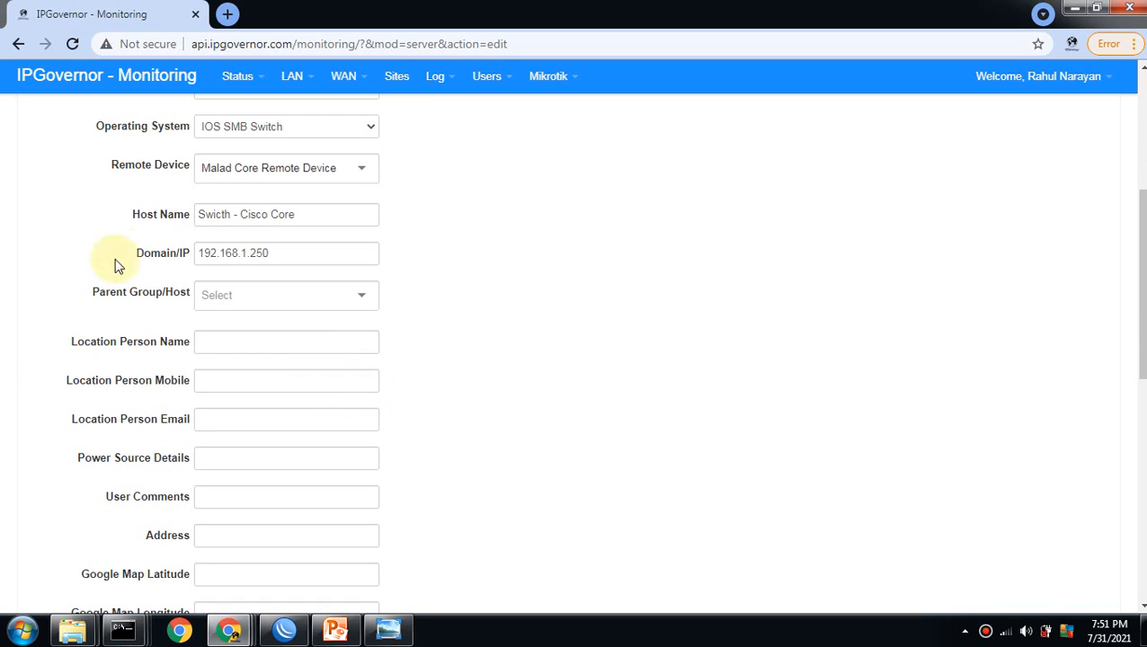
left_click(330, 255)
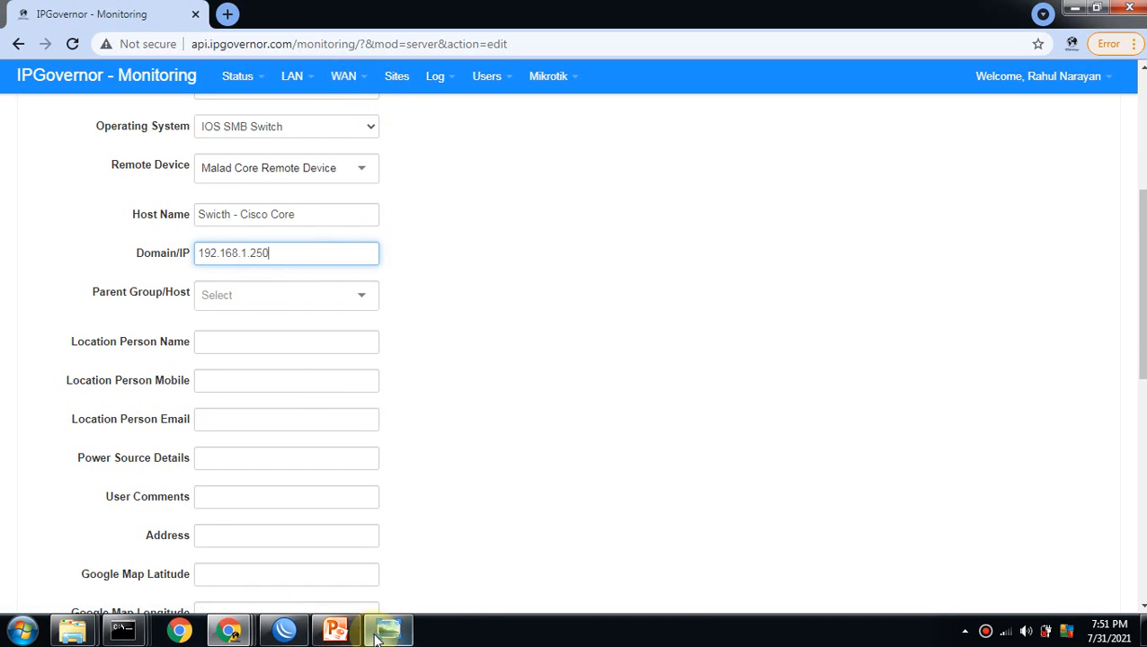
- Switch to the PowerPoint network diagram, examine the Cisco switch's links to the access points and Site B station, and return to the host form
mouse_move(388, 629)
left_click(334, 629)
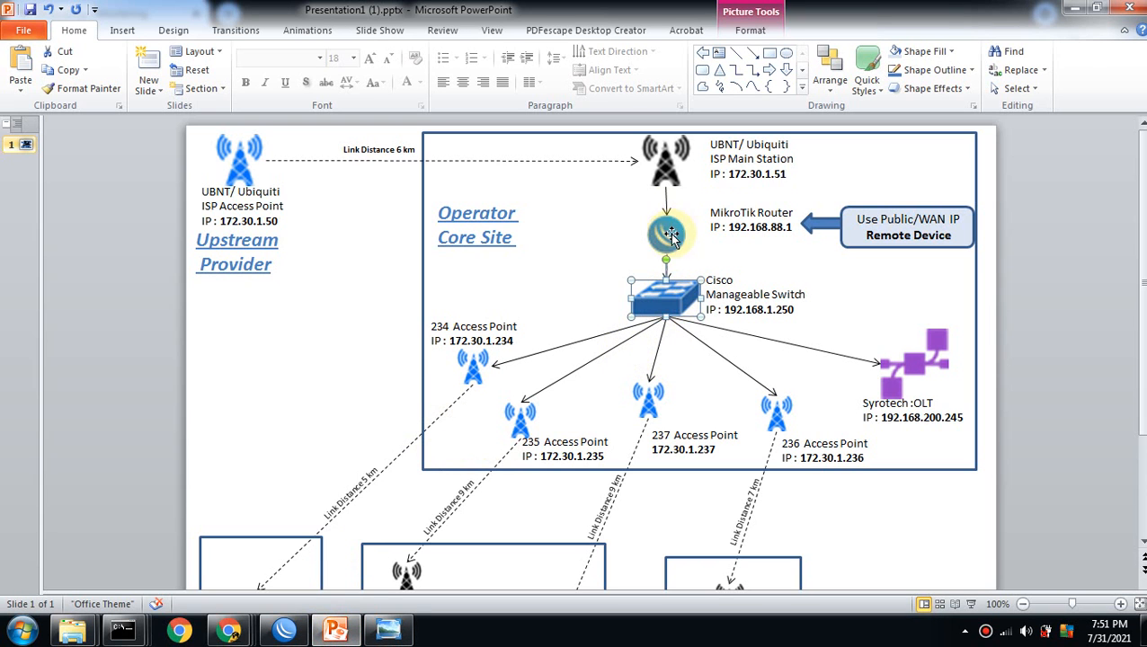
left_click(661, 296)
left_click(530, 410)
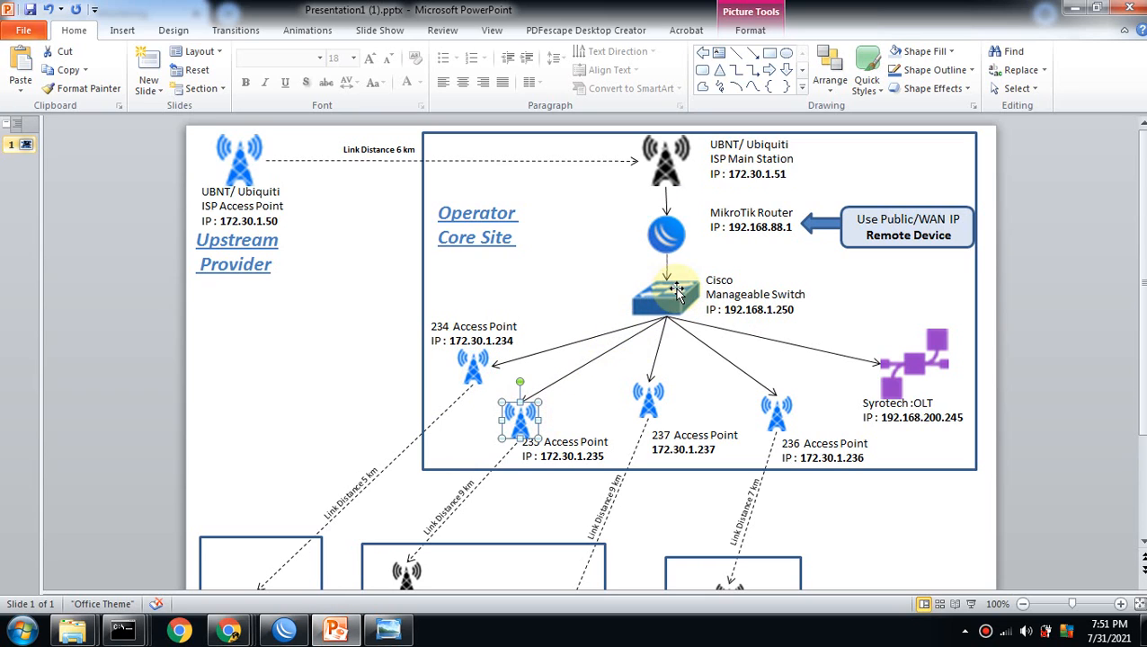
left_click(673, 294)
left_click(647, 410)
left_click(665, 301)
scroll(683, 359, "down", 3)
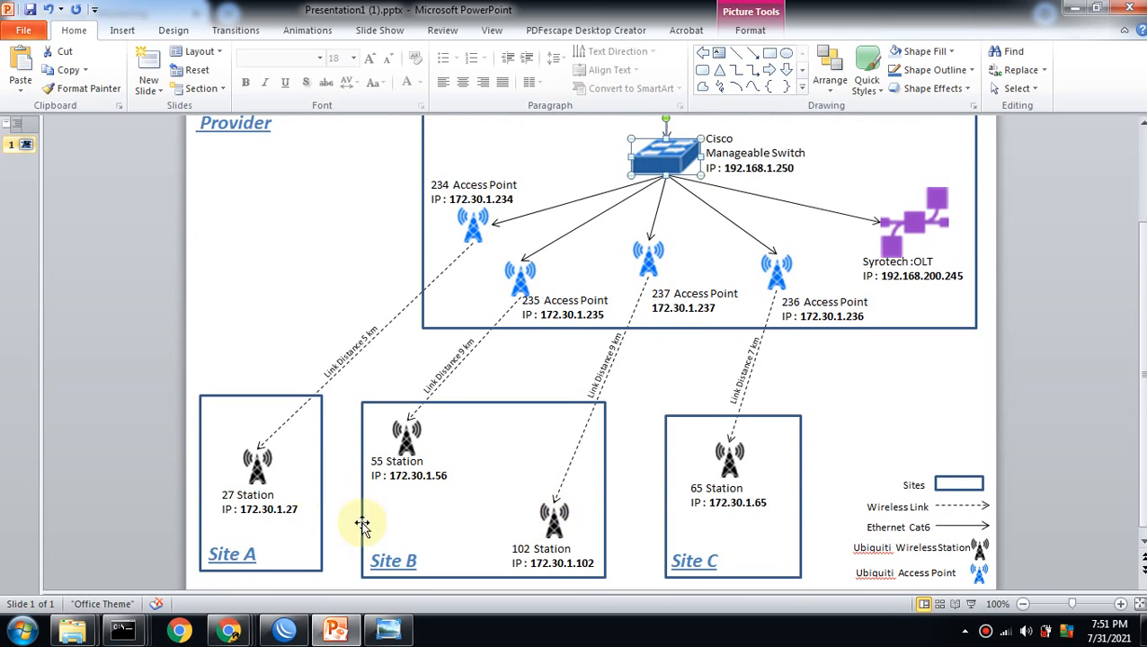
left_click(401, 435)
left_click(520, 275)
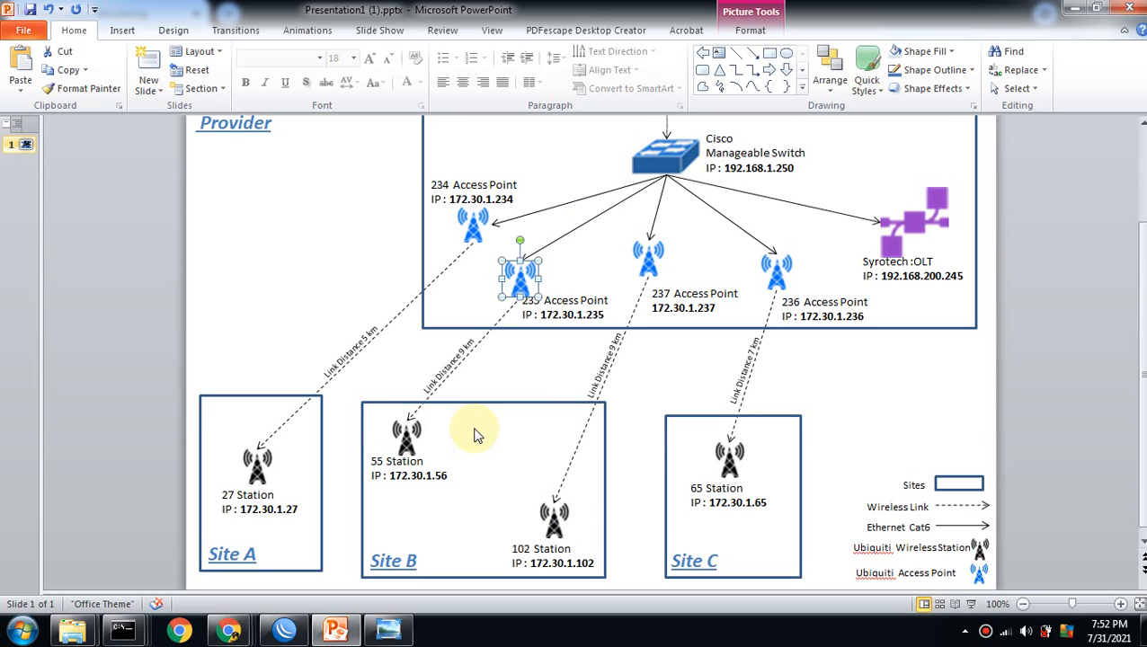
scroll(476, 435, "up", 2)
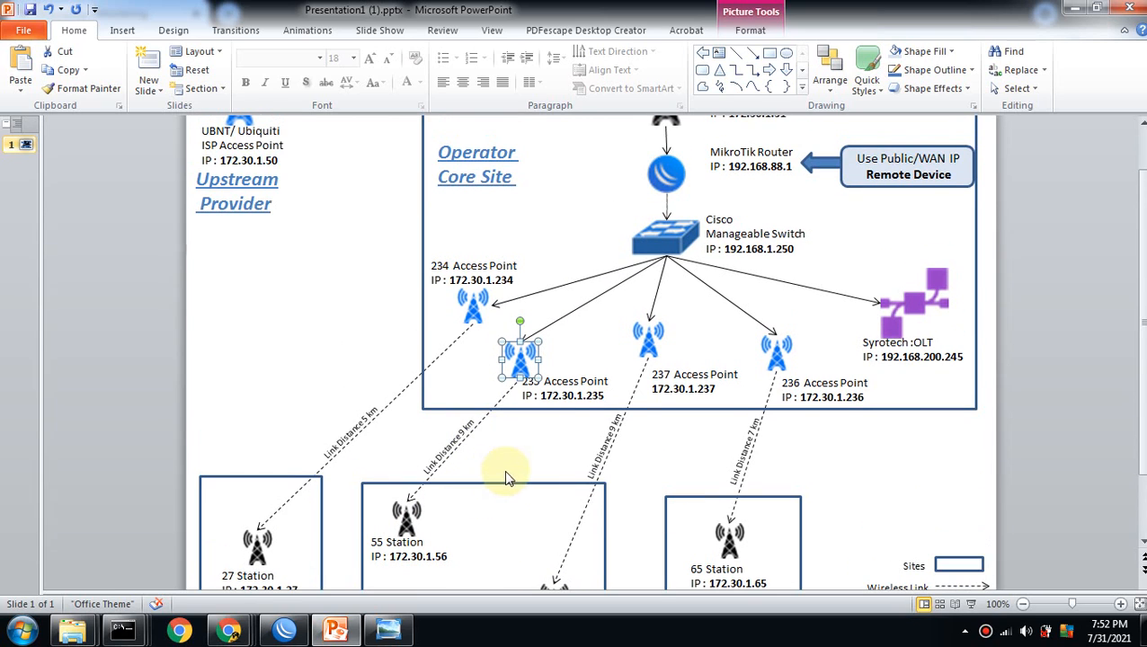
scroll(504, 474, "down", 2)
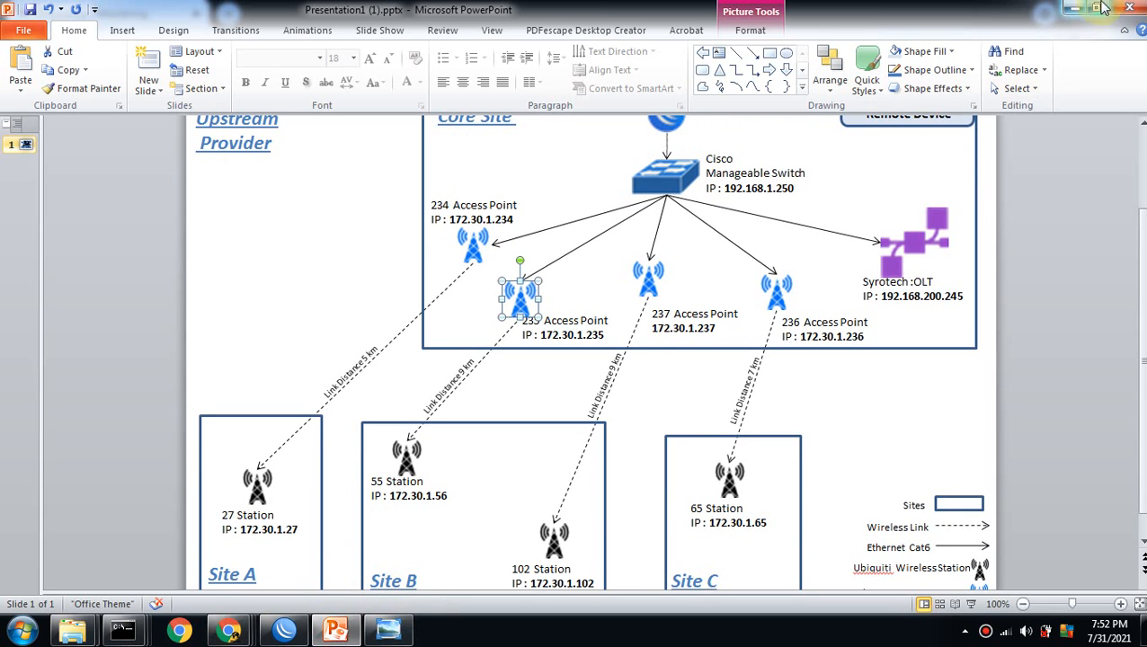
left_click(1074, 8)
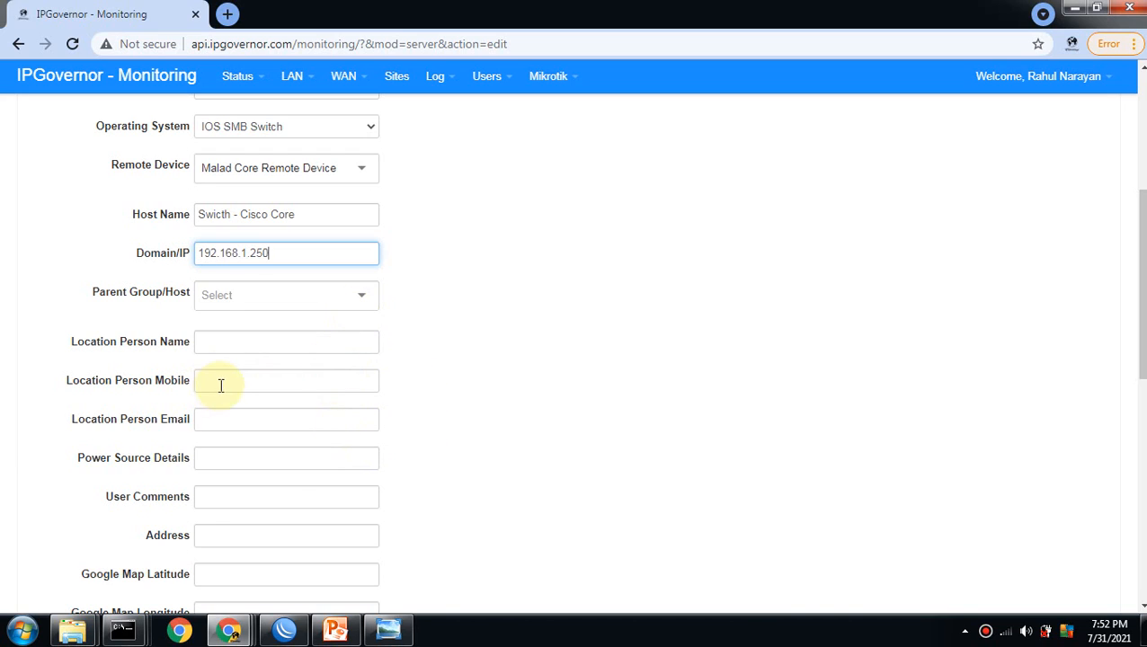
- Fill in the Location Person Name, Mobile, Email and Power Source Details fields with "n"
left_click(281, 350)
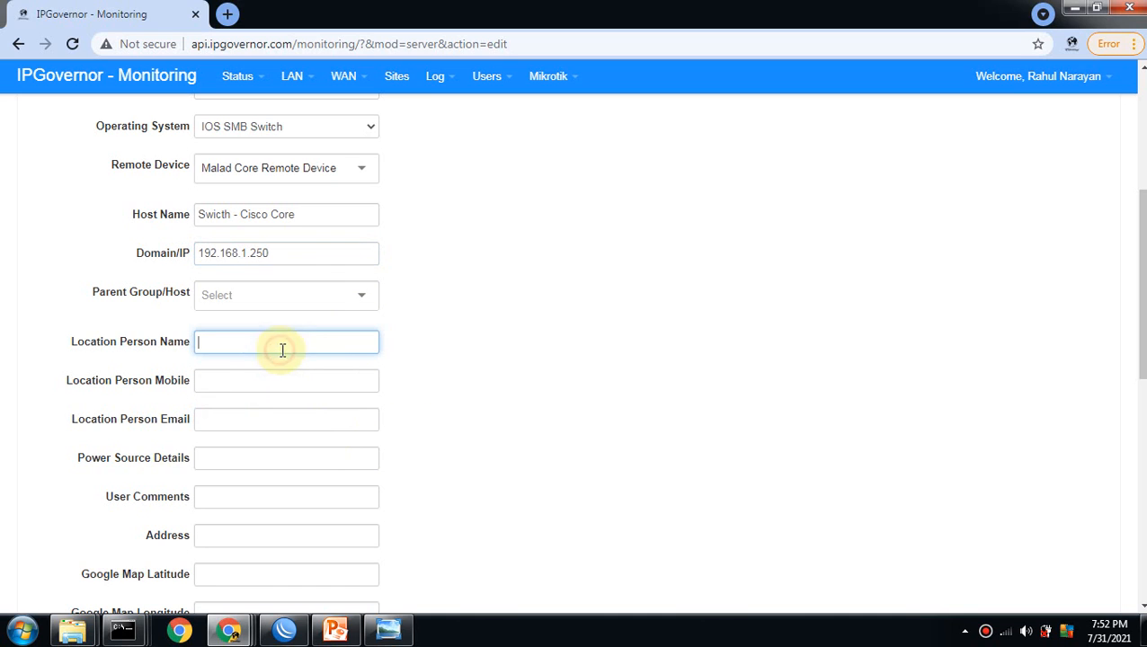
scroll(449, 326, "up", 2)
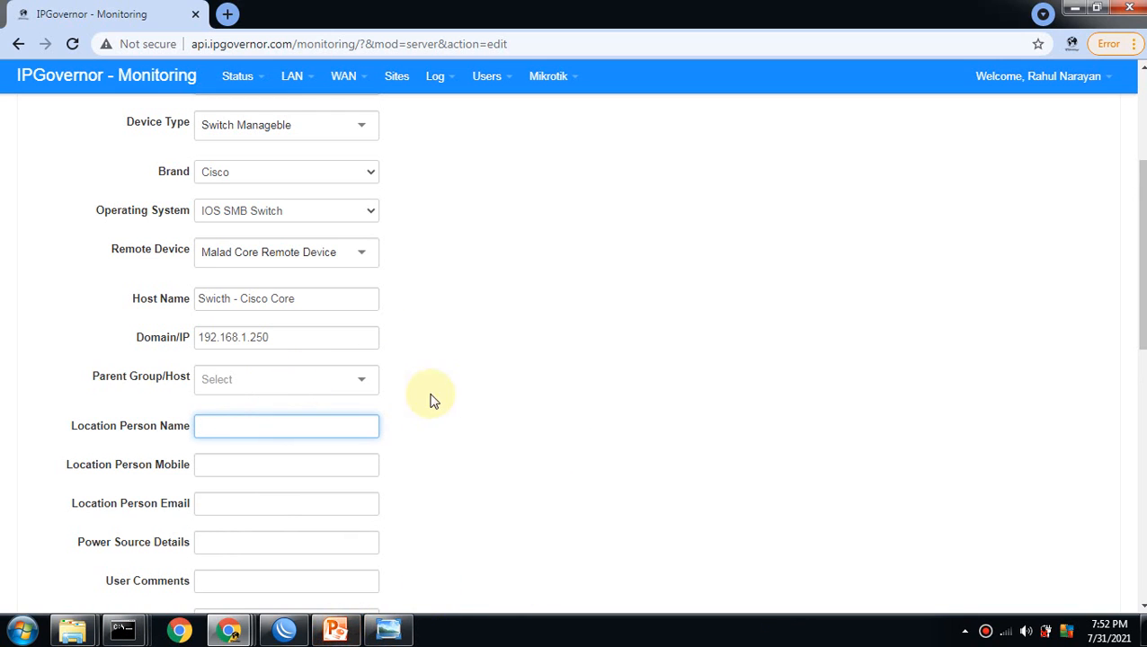
scroll(456, 393, "down", 2)
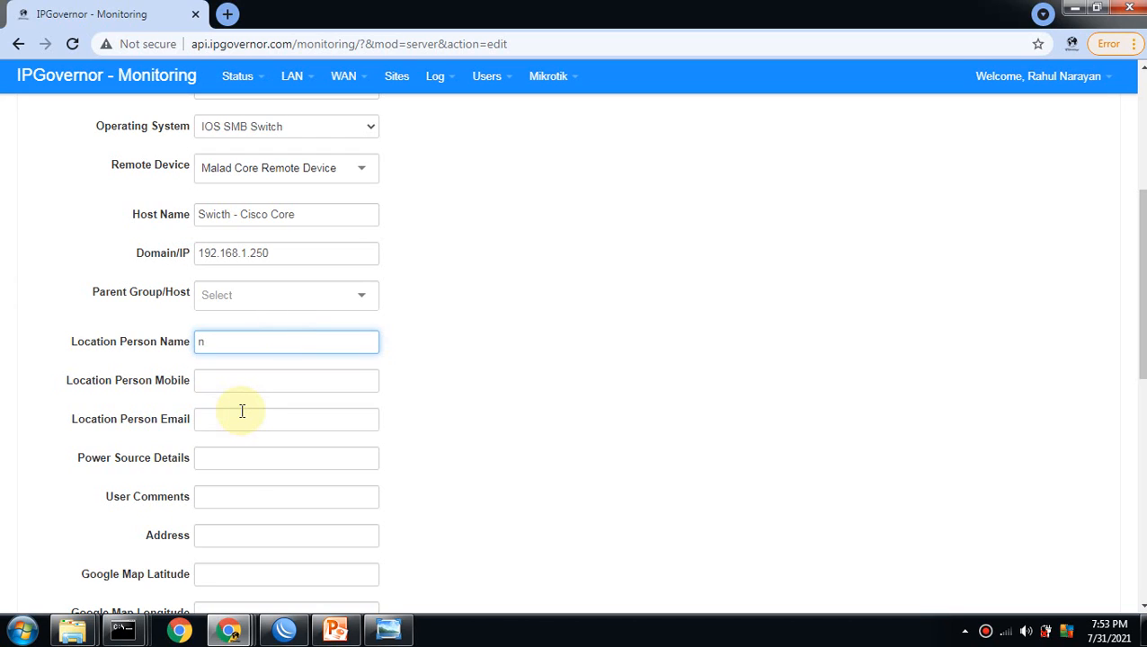
key("Tab")
type("n")
key("Tab")
type("n")
key("Tab")
type("n")
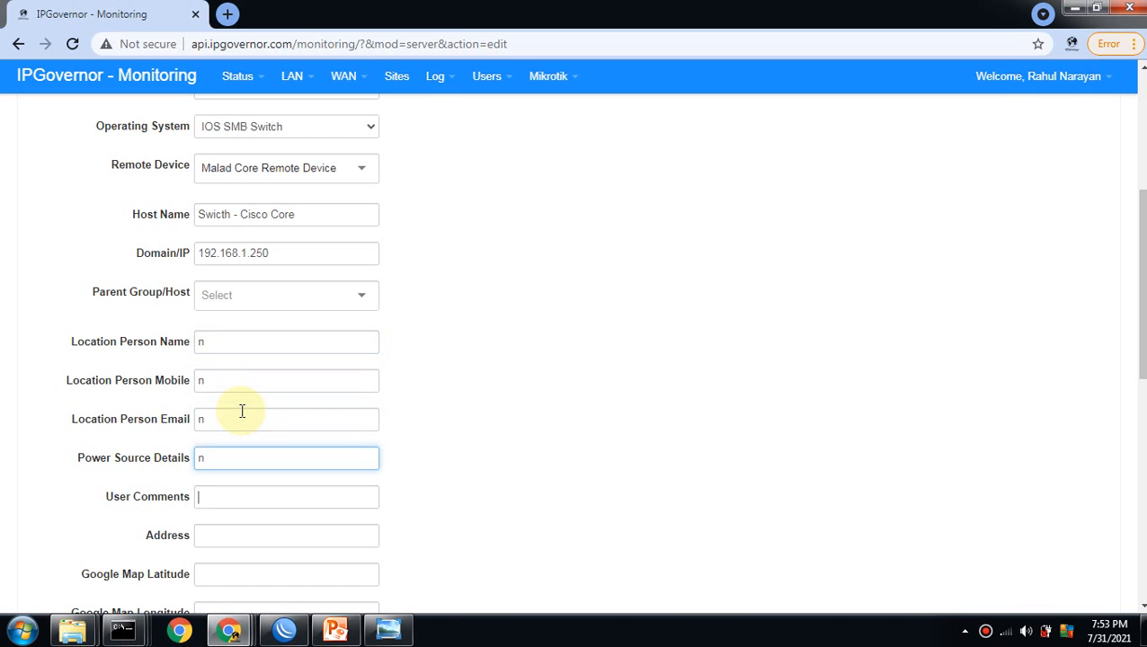
- Fill in the User Comments, Address, Google Map Latitude and Google Map Longitude fields with "n"
key("Tab")
type("n")
key("Tab")
type("n")
key("Tab")
type("n")
key("Tab")
type("n")
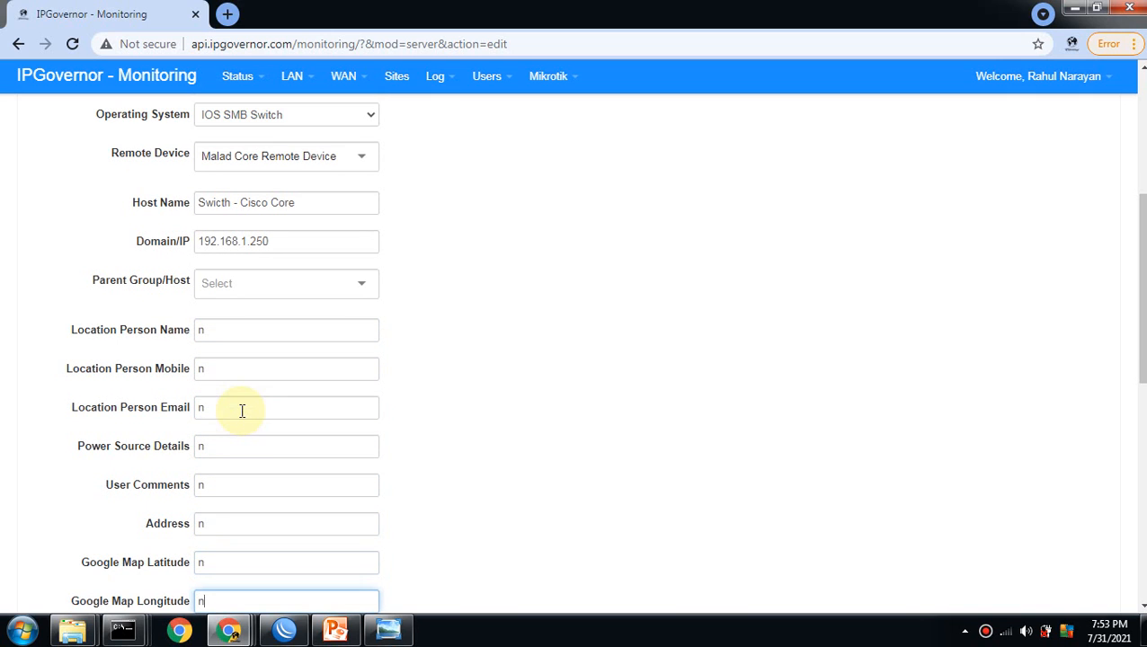
- Set the host's Send Email and Send SMS notification options to No
scroll(233, 467, "down", 3)
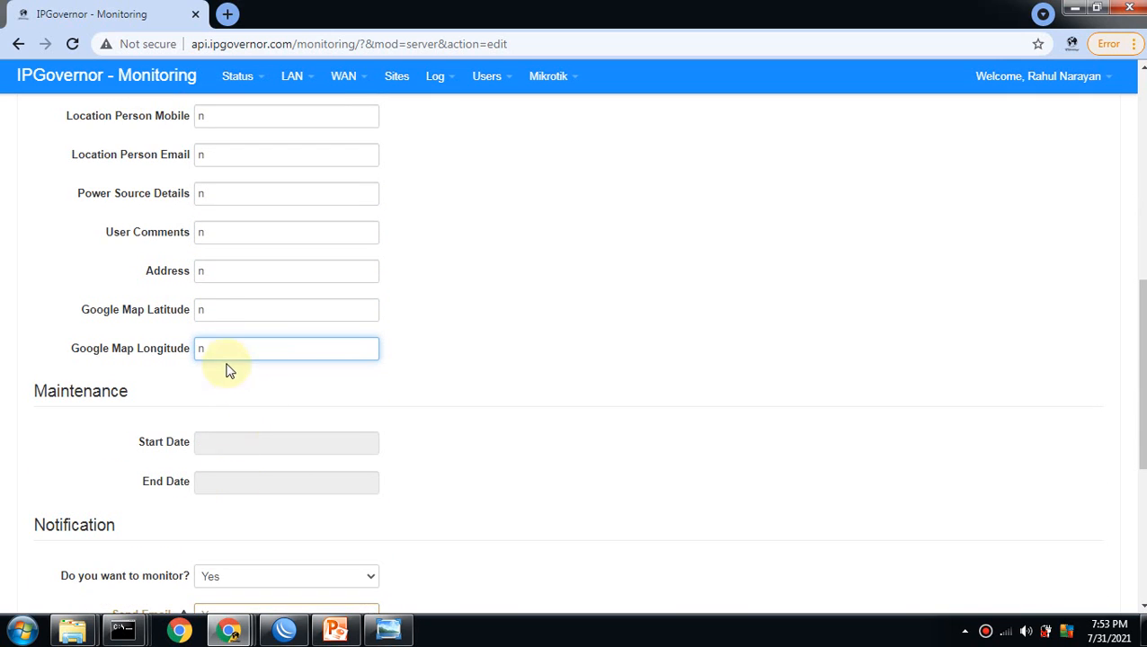
scroll(220, 395, "down", 2)
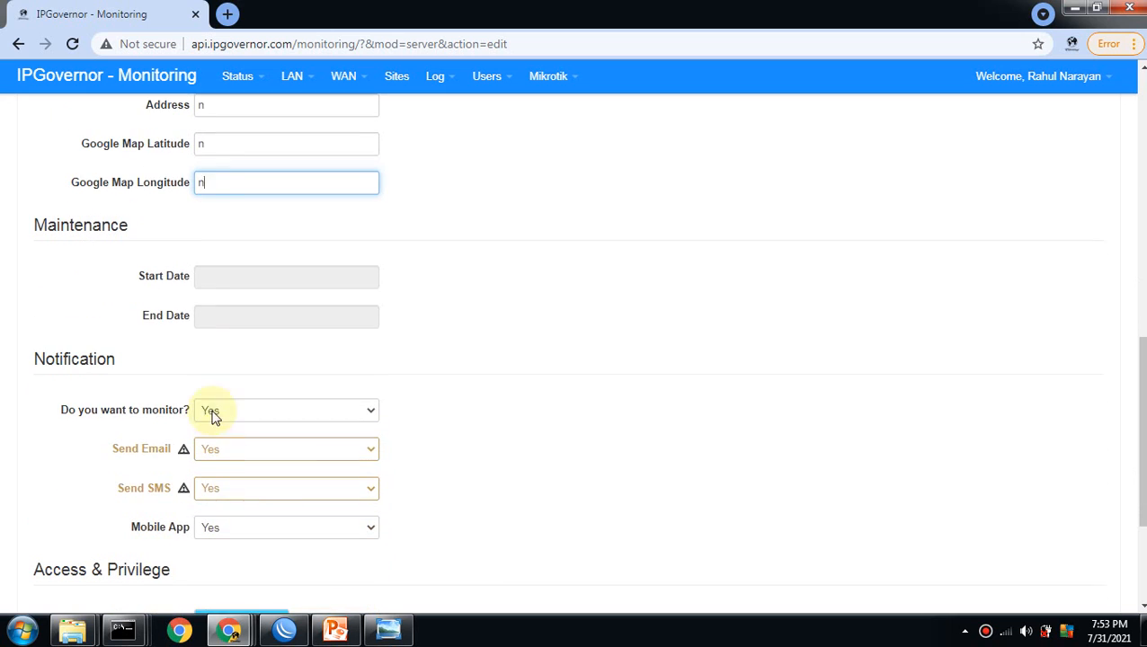
left_click(278, 449)
left_click(244, 479)
left_click(243, 490)
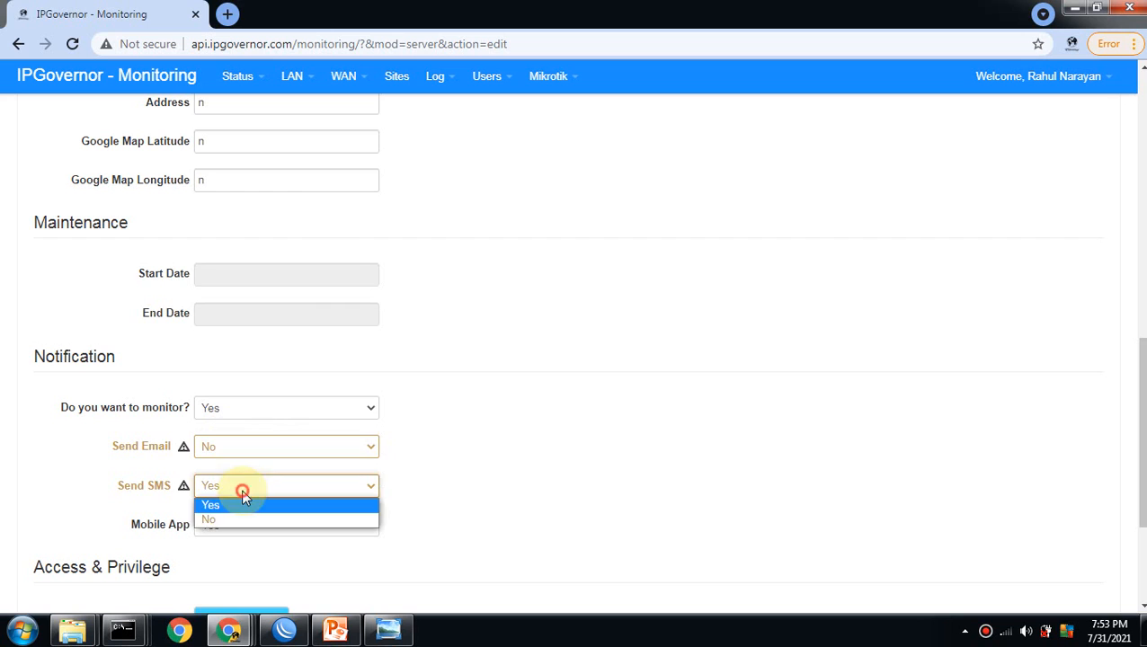
left_click(245, 522)
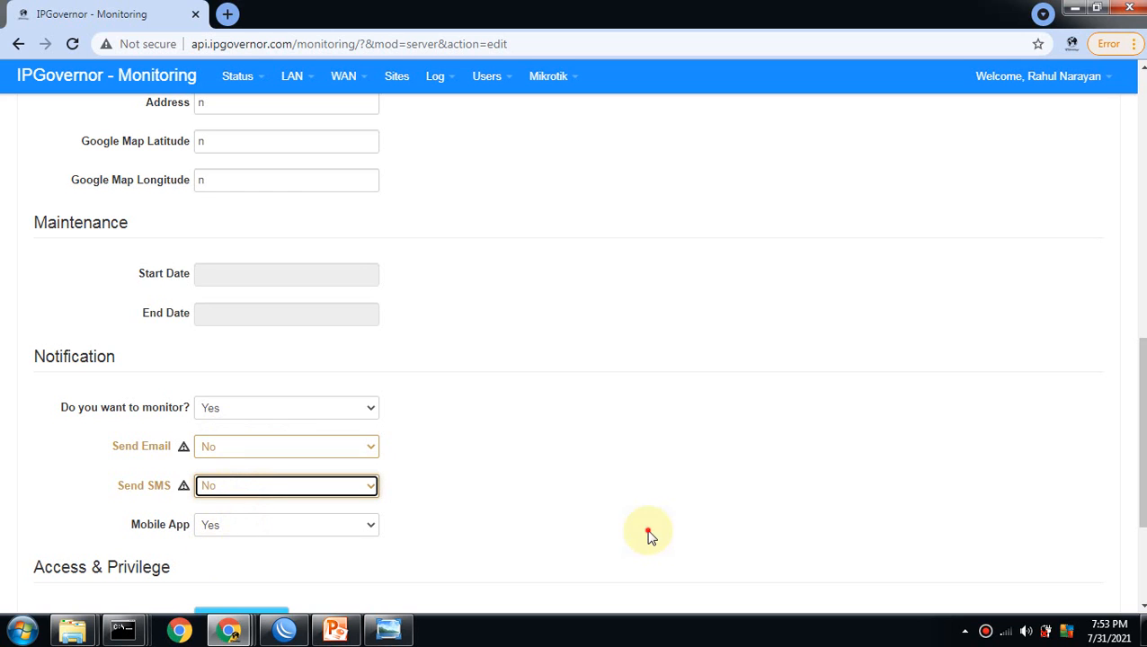
- Select all profile users for access to the host and save the new host
scroll(412, 493, "down", 2)
left_click(226, 451)
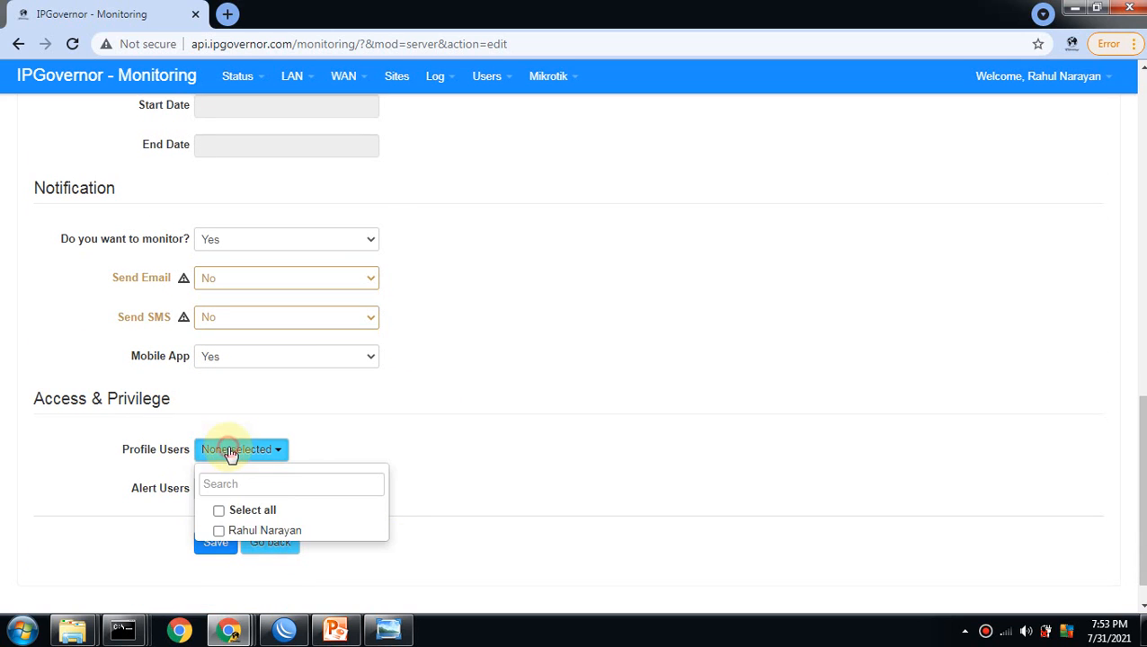
left_click(259, 509)
left_click(593, 471)
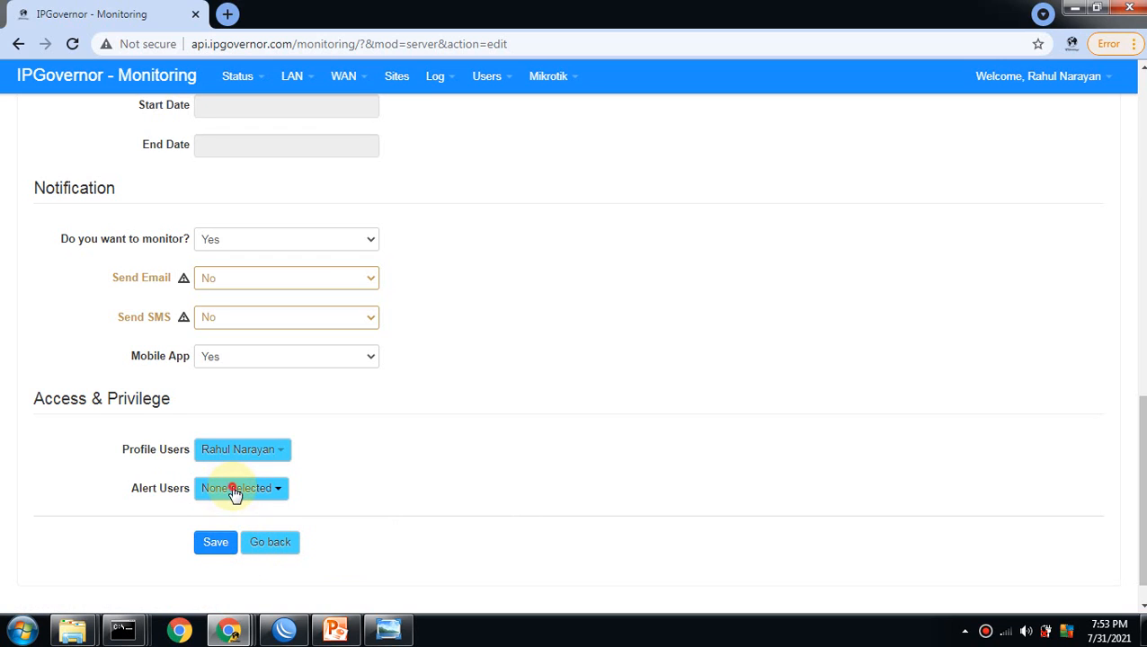
left_click(278, 492)
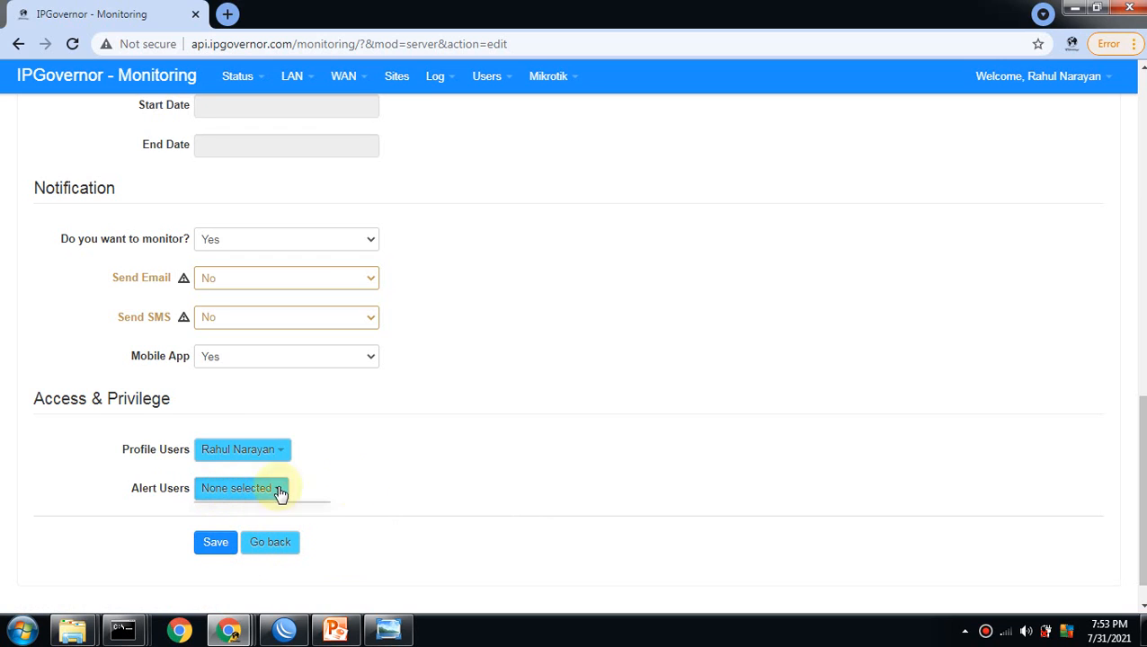
left_click(236, 519)
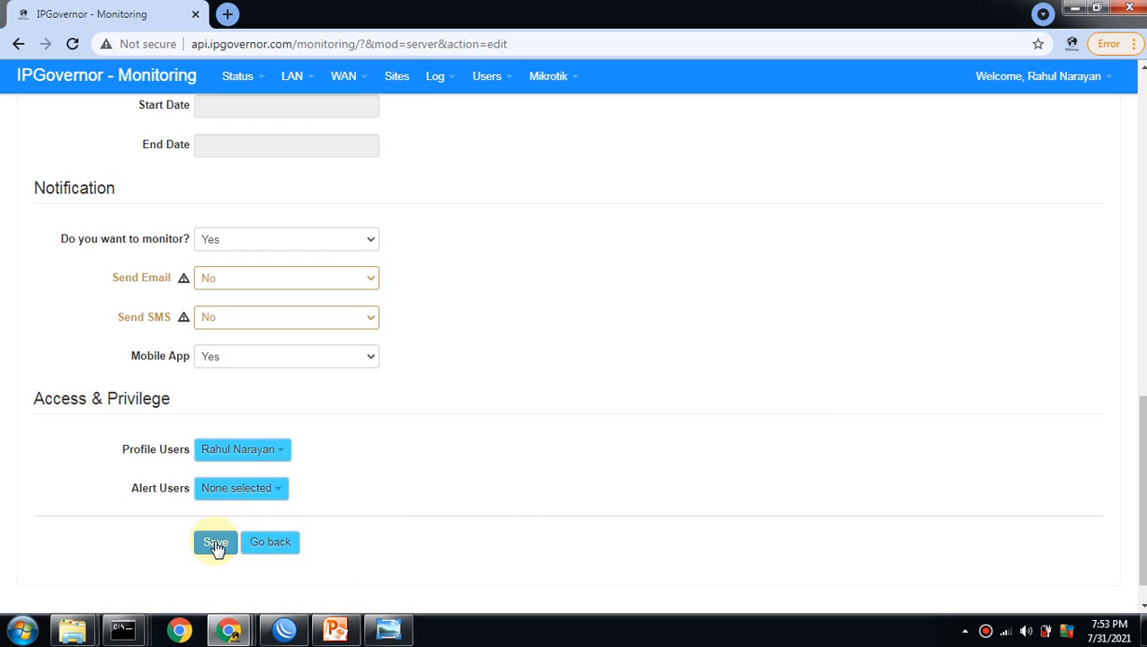
left_click(216, 543)
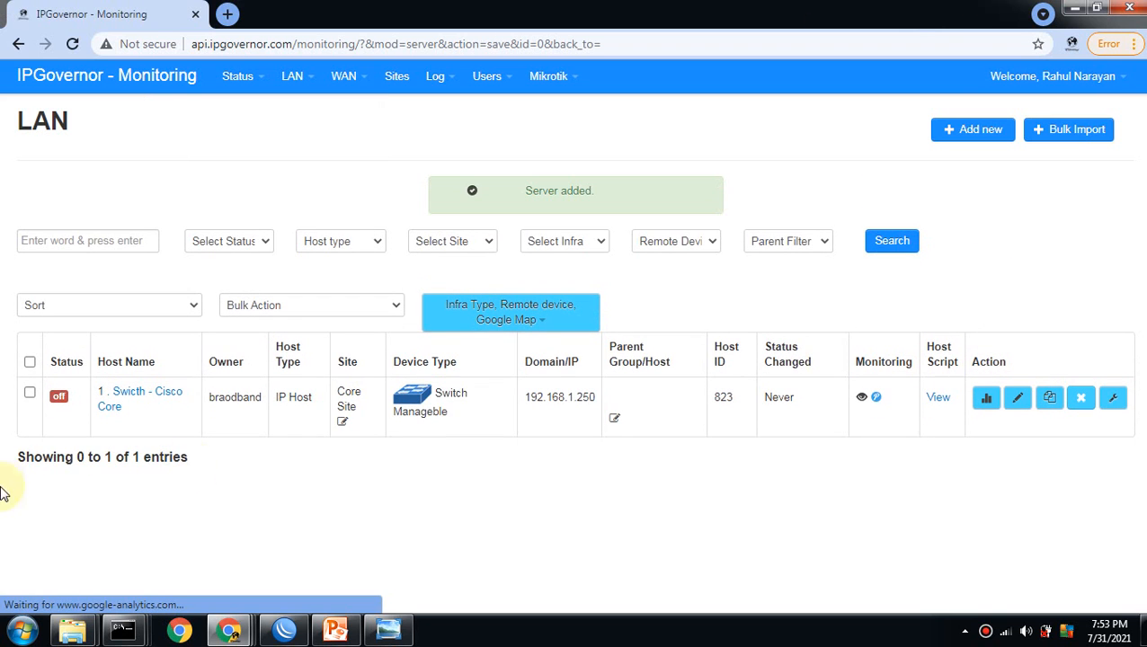
- Check the new switch host on the Status page, glance at the PowerPoint diagram, and bring up the router's WinBox session
left_click(142, 83)
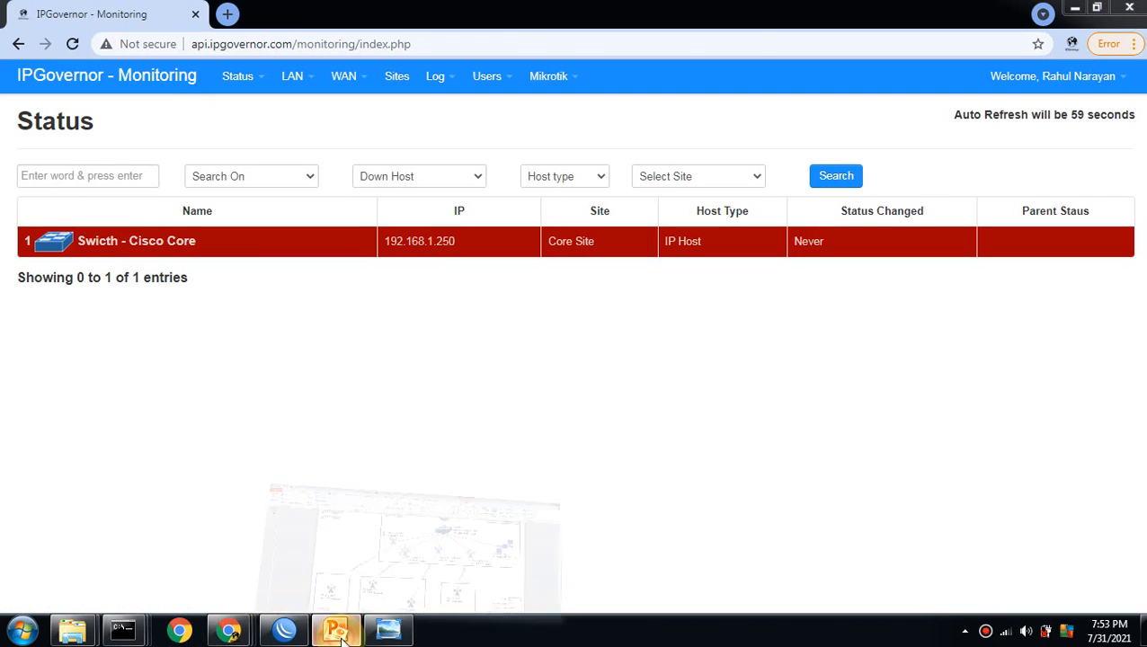
left_click(341, 635)
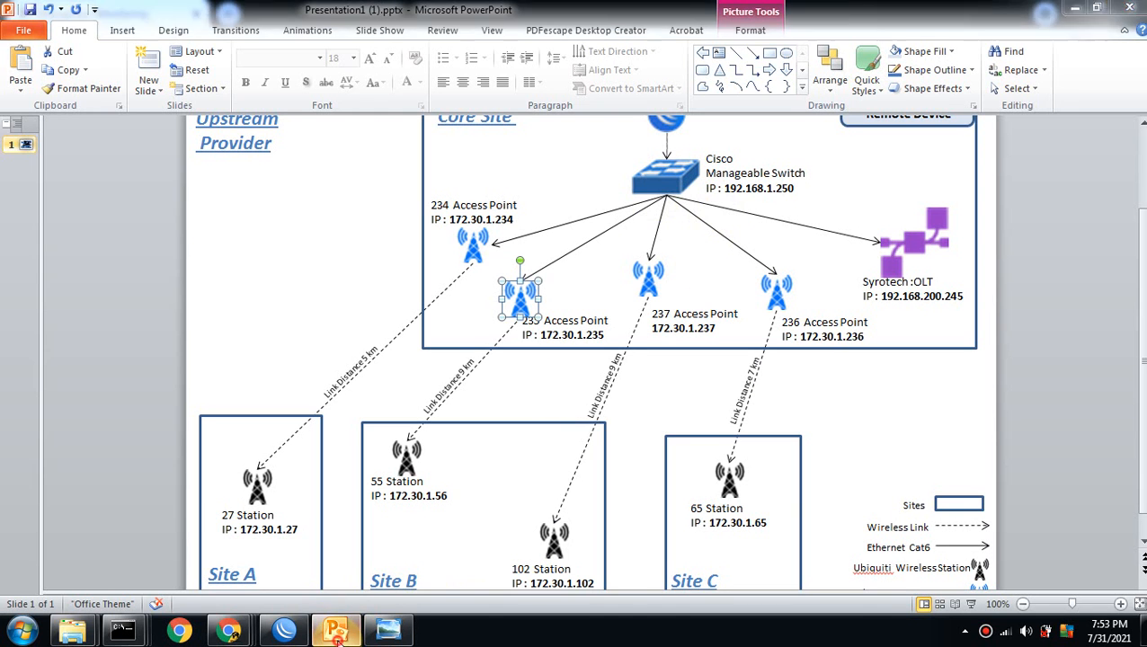
left_click(336, 632)
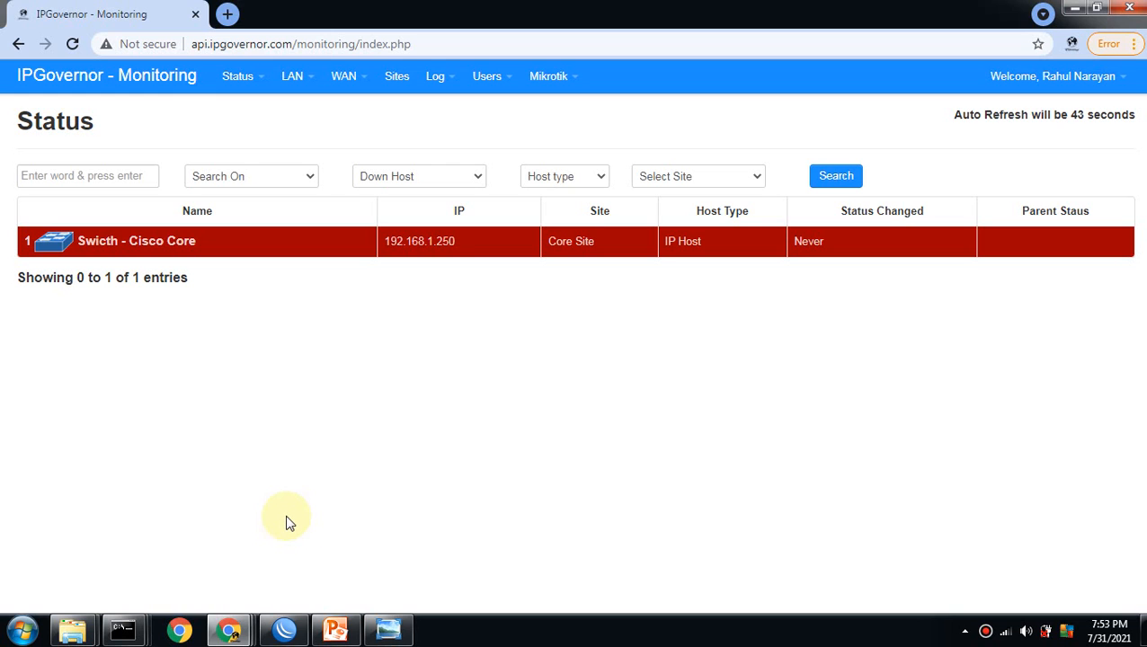
left_click(284, 629)
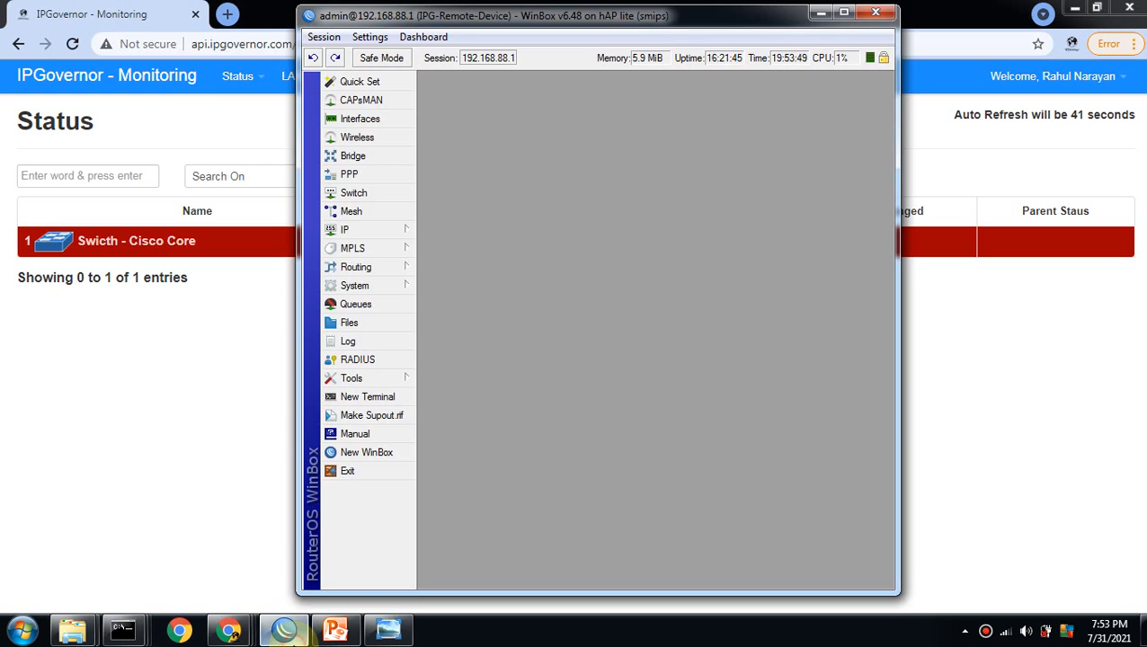
- Trace the path from the MikroTik router through the Cisco switch to the access points and stations in the PowerPoint diagram, and return to WinBox
left_click(334, 629)
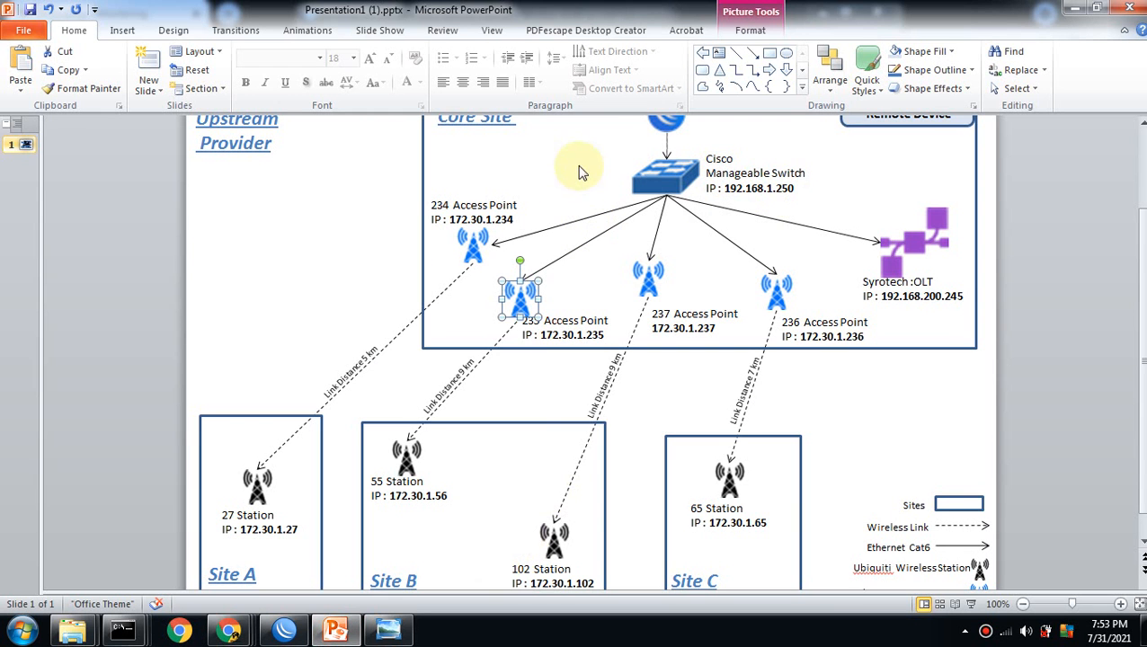
left_click(664, 128)
scroll(665, 134, "up", 1)
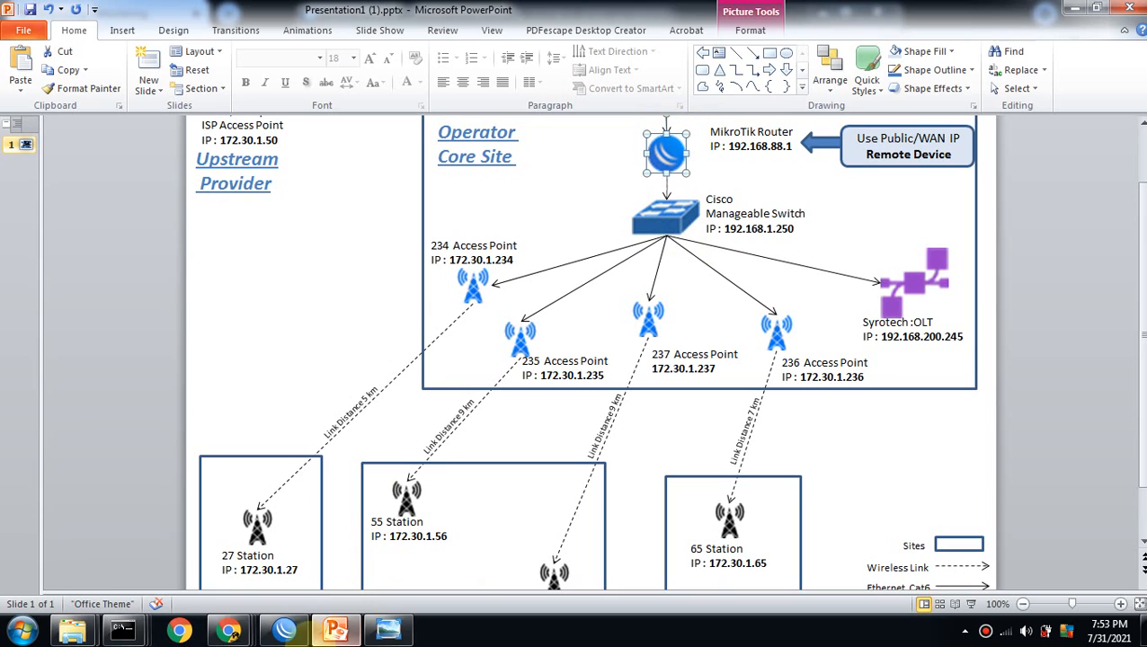
left_click(649, 216)
left_click(521, 336)
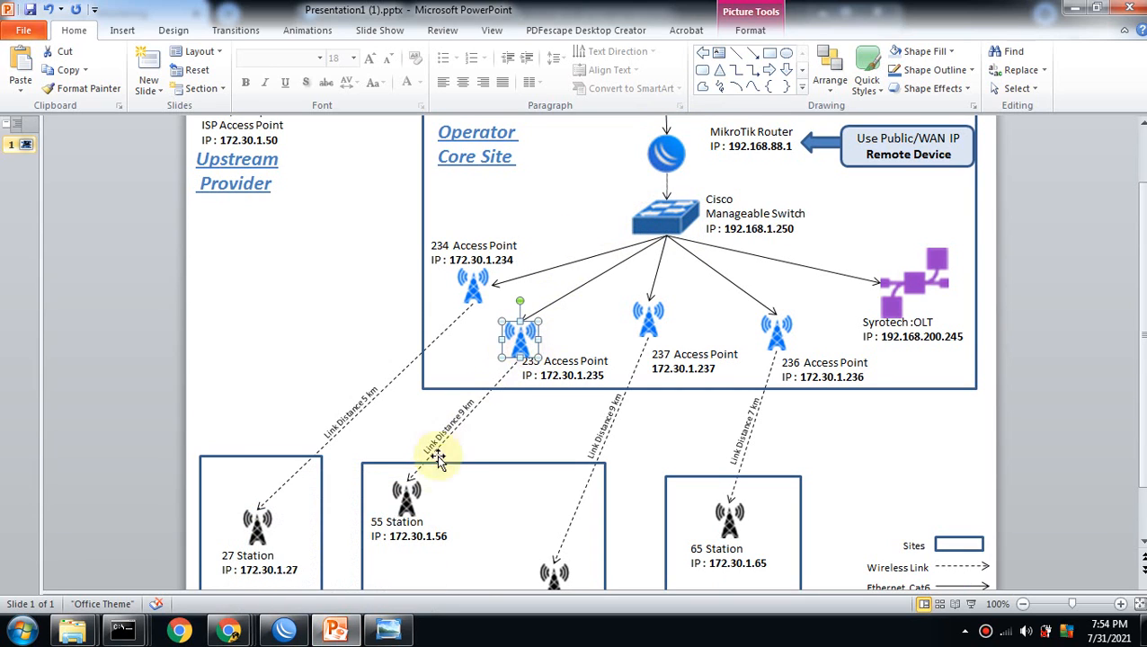
left_click(407, 494)
left_click(243, 532)
left_click(463, 292)
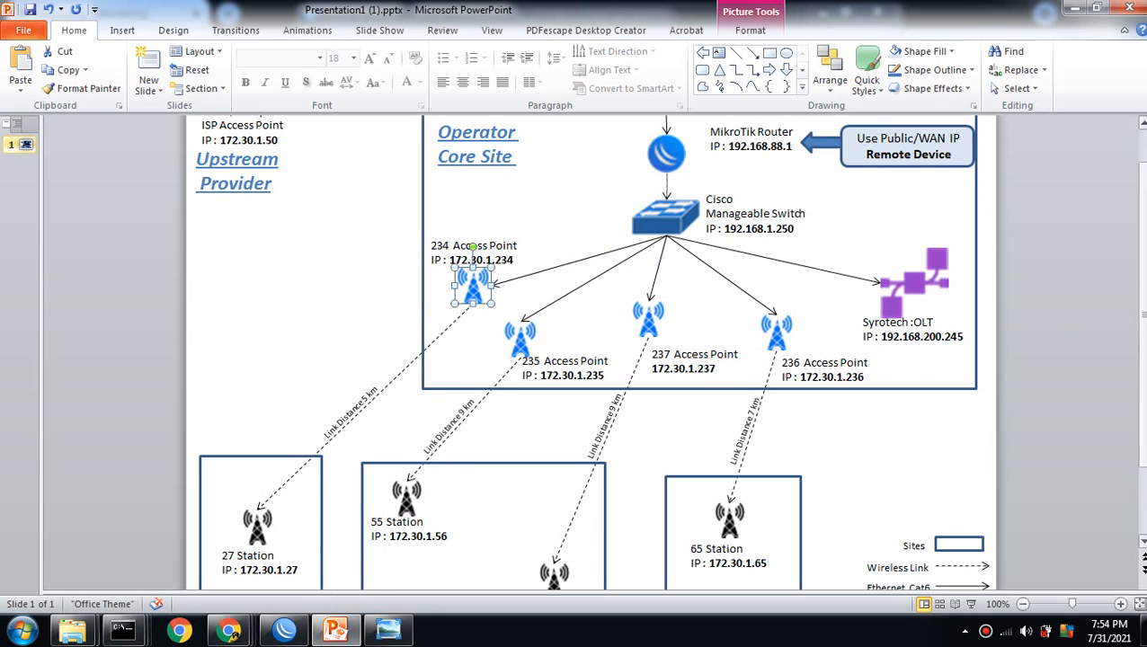
scroll(585, 350, "up", 3)
scroll(1115, 189, "down", 3)
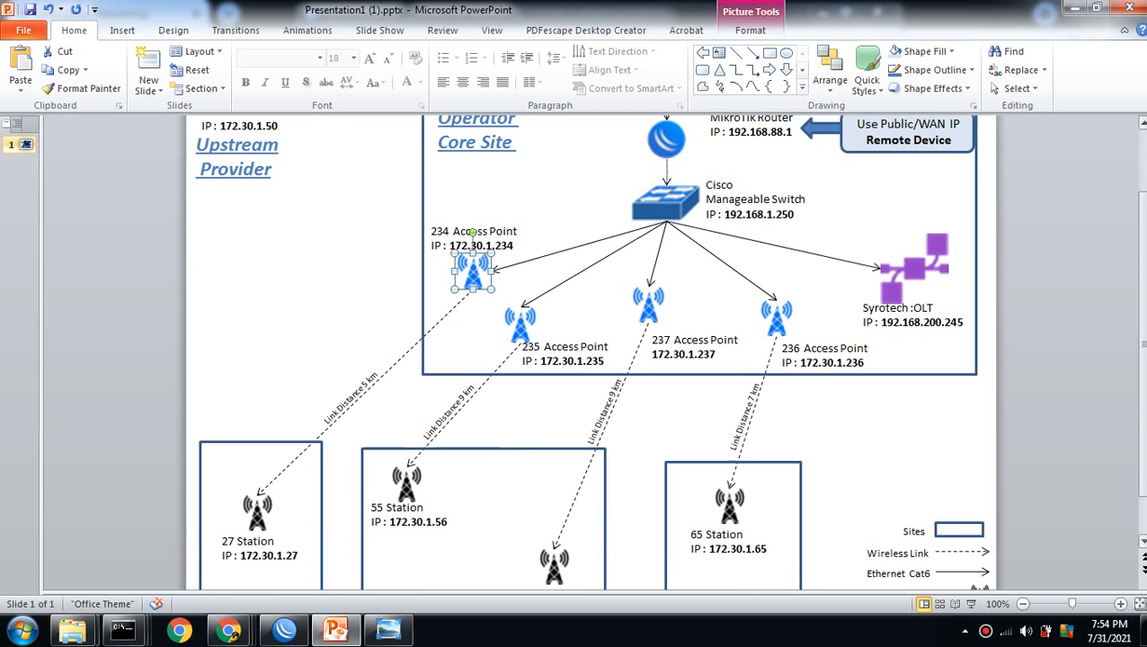
scroll(1092, 331, "up", 3)
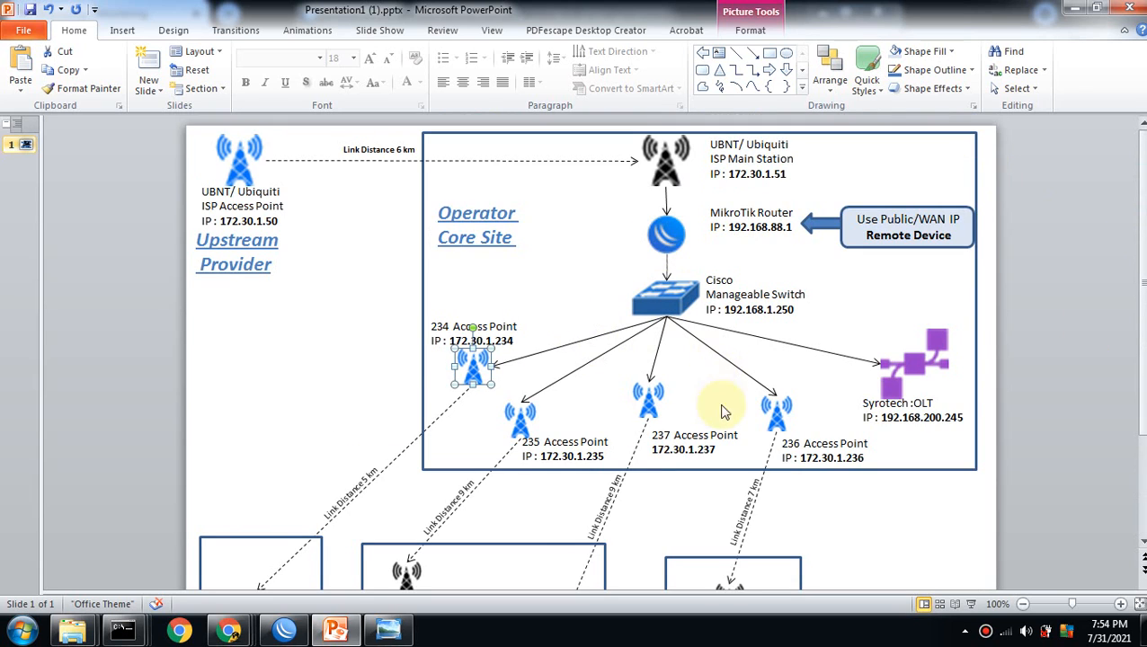
left_click(520, 419)
left_click(407, 570)
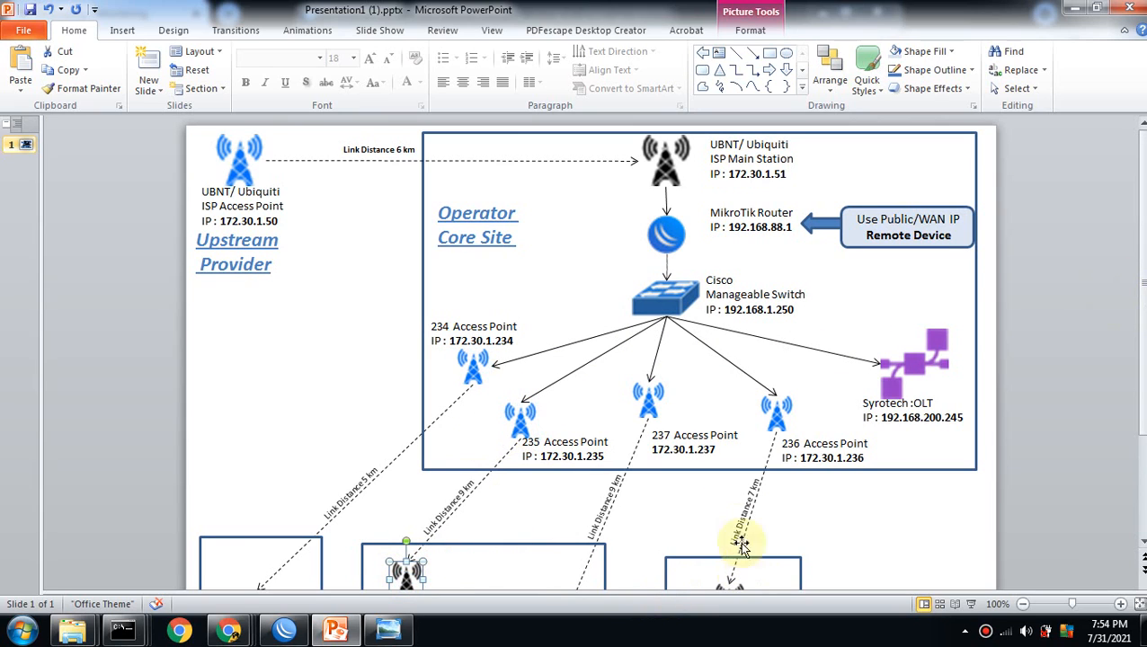
left_click(668, 227)
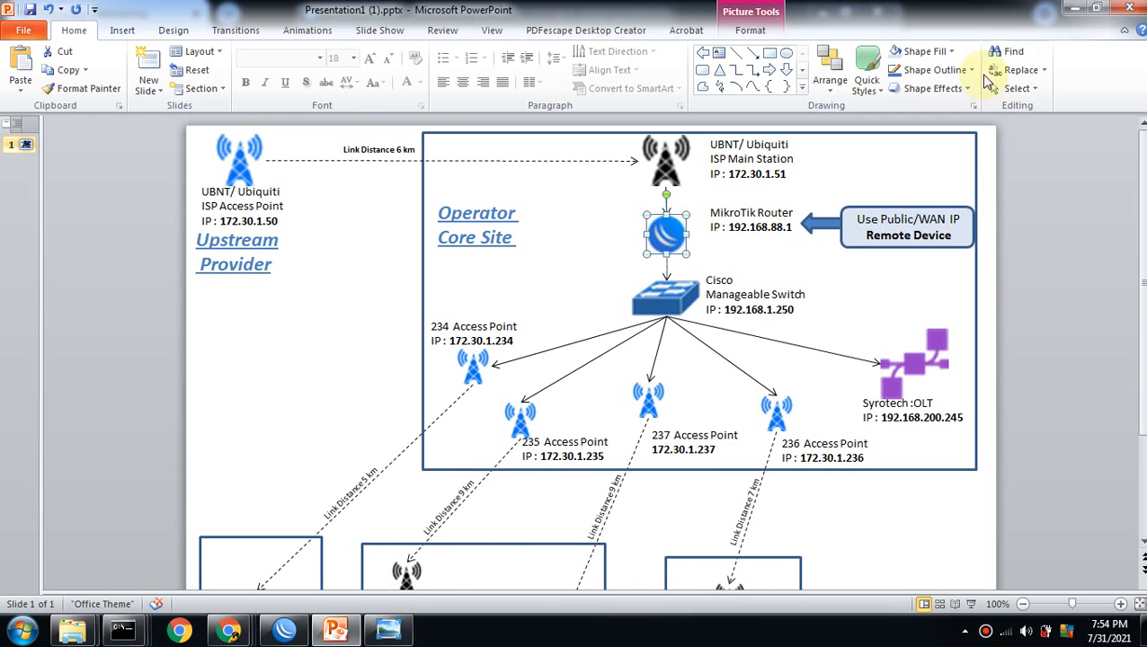
left_click(1074, 7)
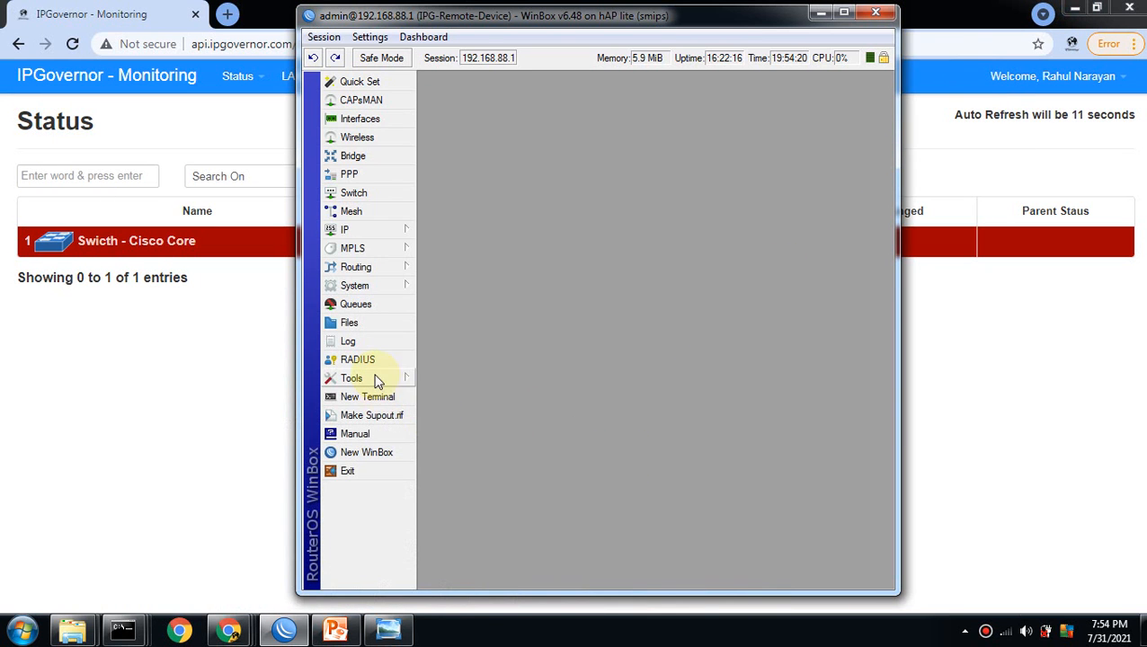
mouse_move(469, 18)
left_mouse_down()
mouse_move(465, 45)
mouse_move(466, 30)
left_mouse_up()
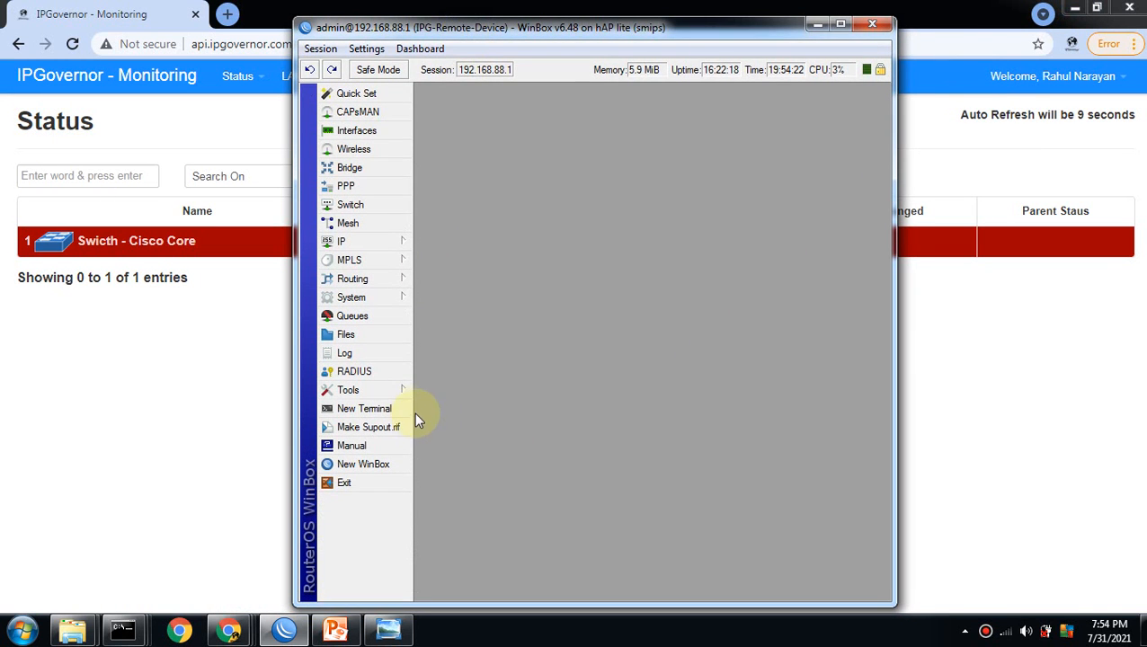
- Ping 192.168.1.250 from a new router terminal, close the terminal, and recheck the switch on IPGovernor's Status page in the browser
left_click(400, 408)
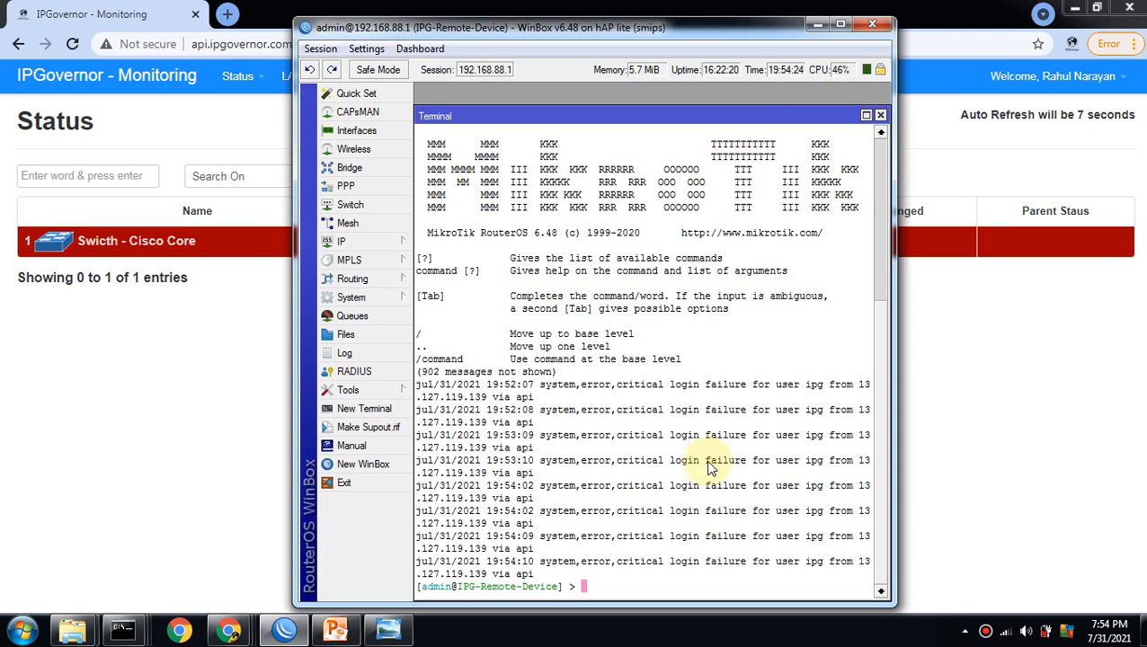
type("ping 192.168")
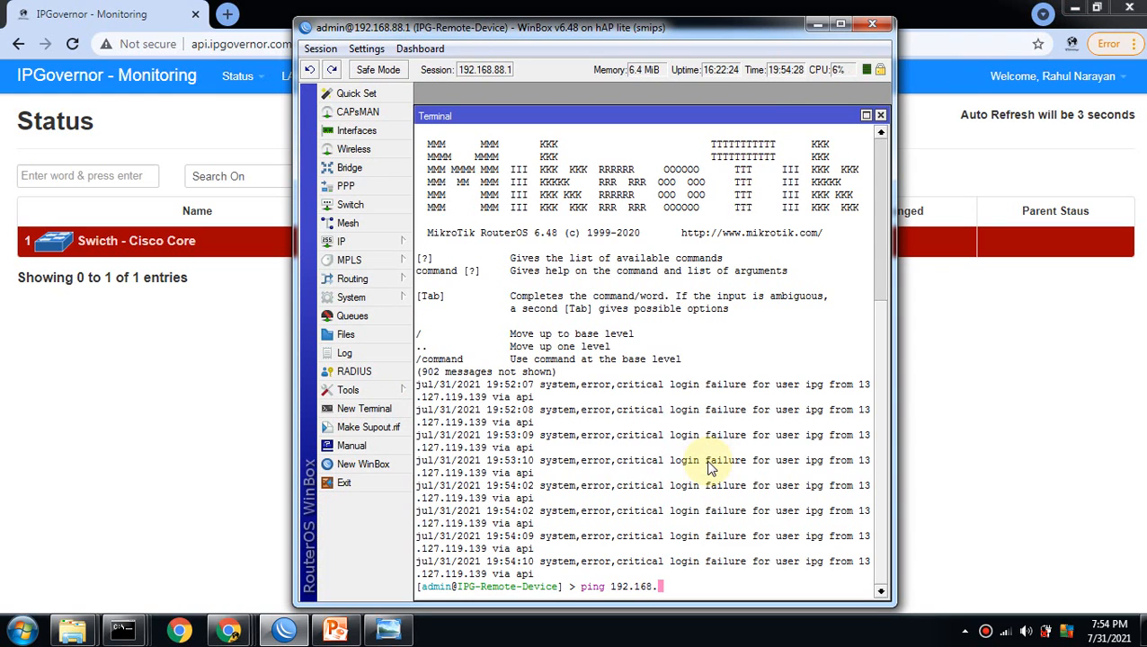
type(".1.250")
key("Return")
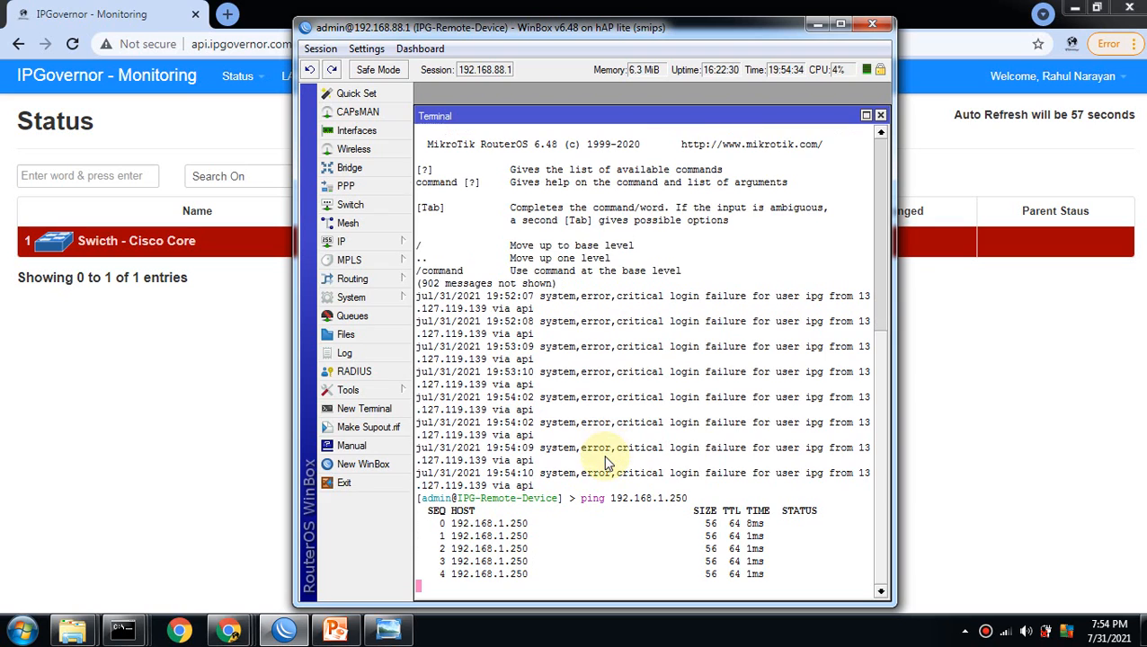
left_click(880, 115)
left_click(108, 429)
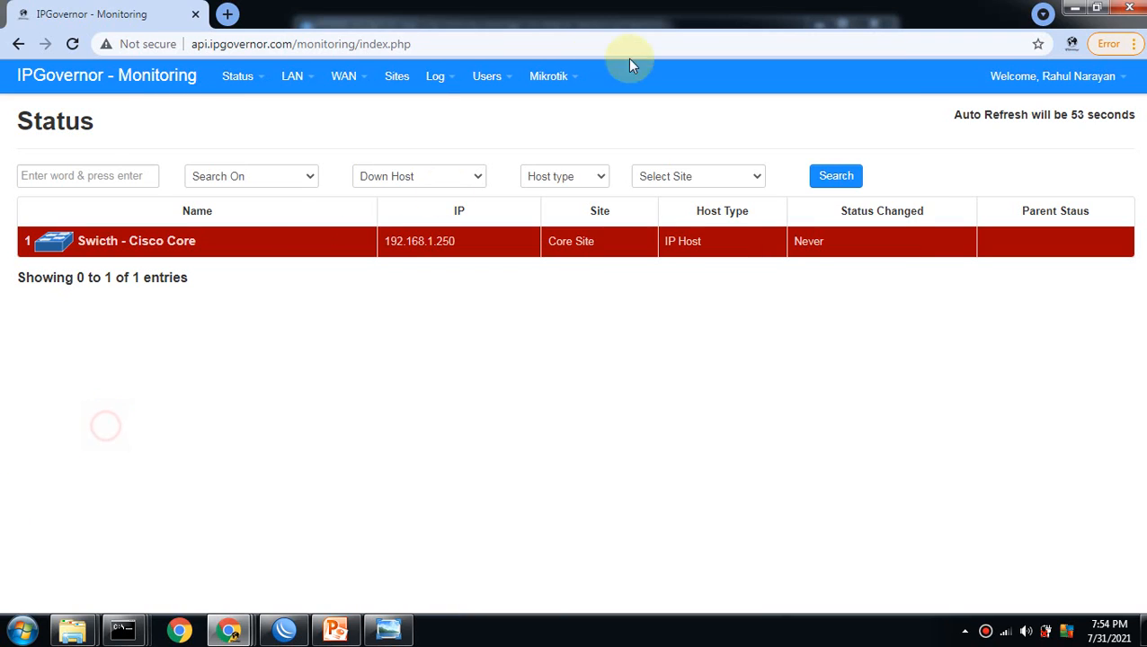
left_click(128, 90)
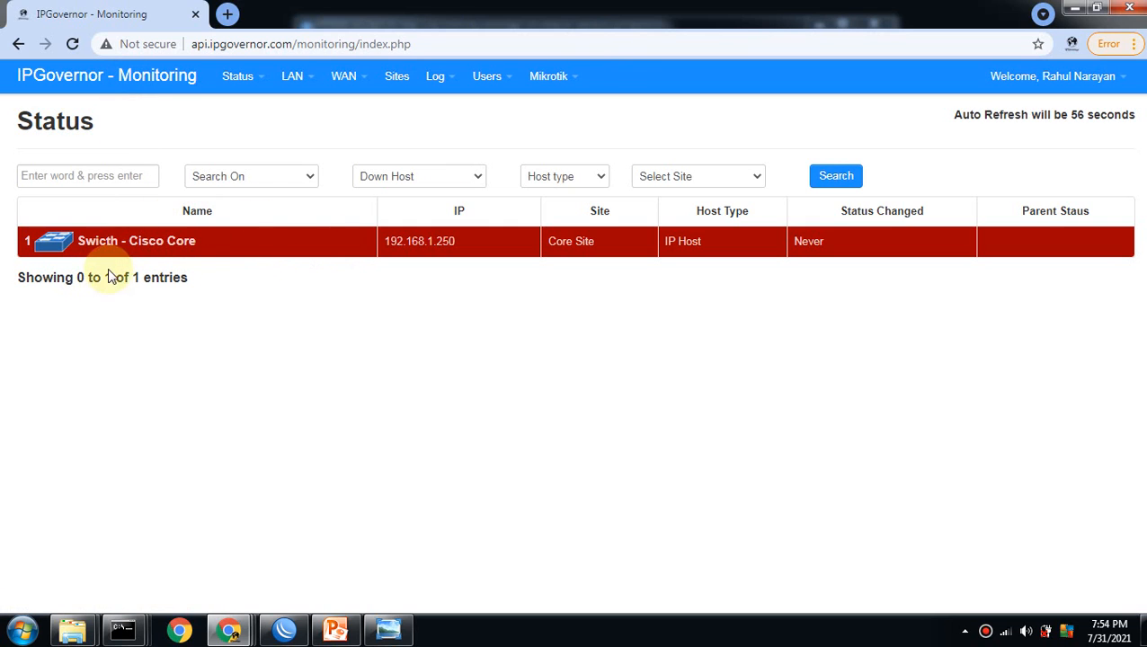
- Show all LAN hosts and review the Up Url and Down Url host scripts of the Cisco core switch
left_click(291, 79)
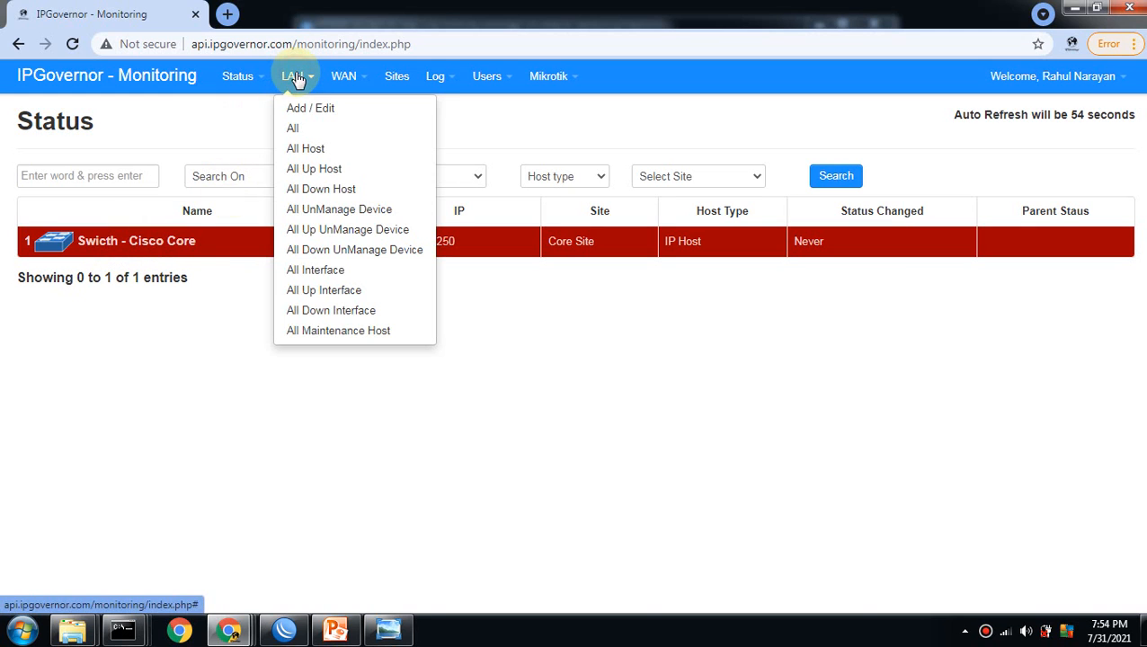
left_click(325, 116)
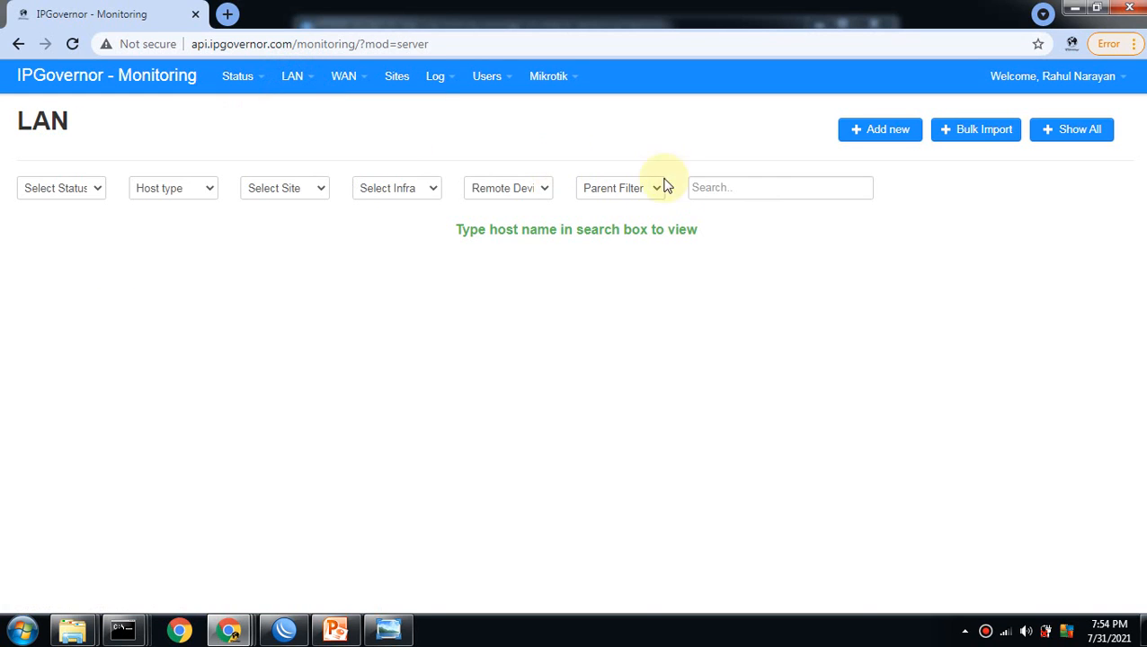
left_click(1078, 131)
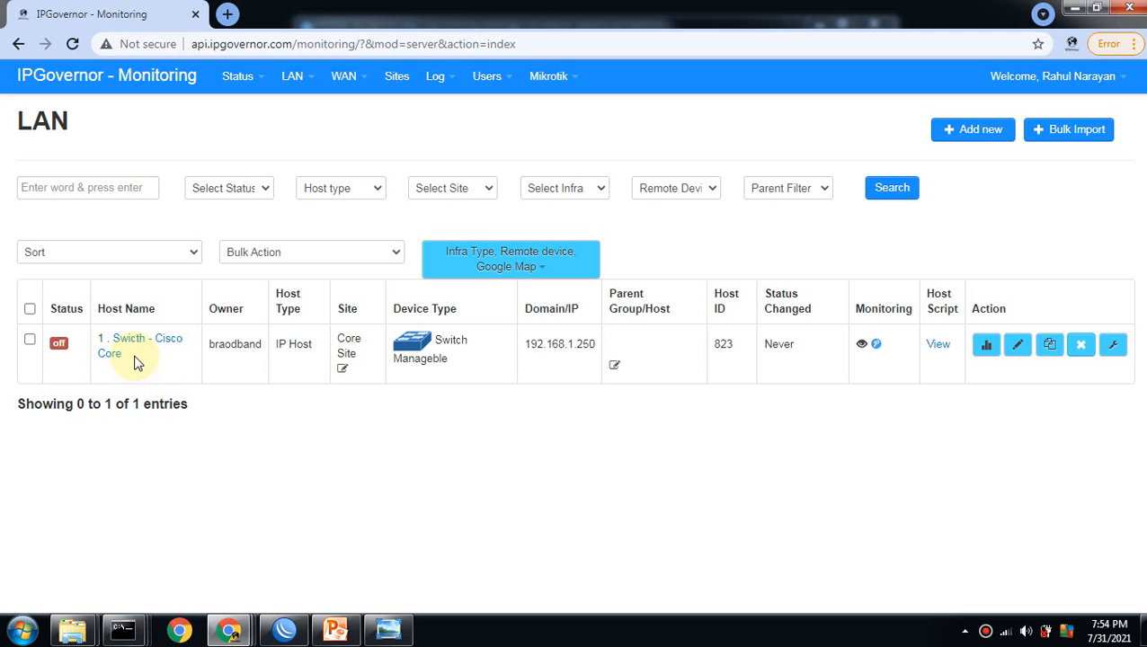
left_click(938, 347)
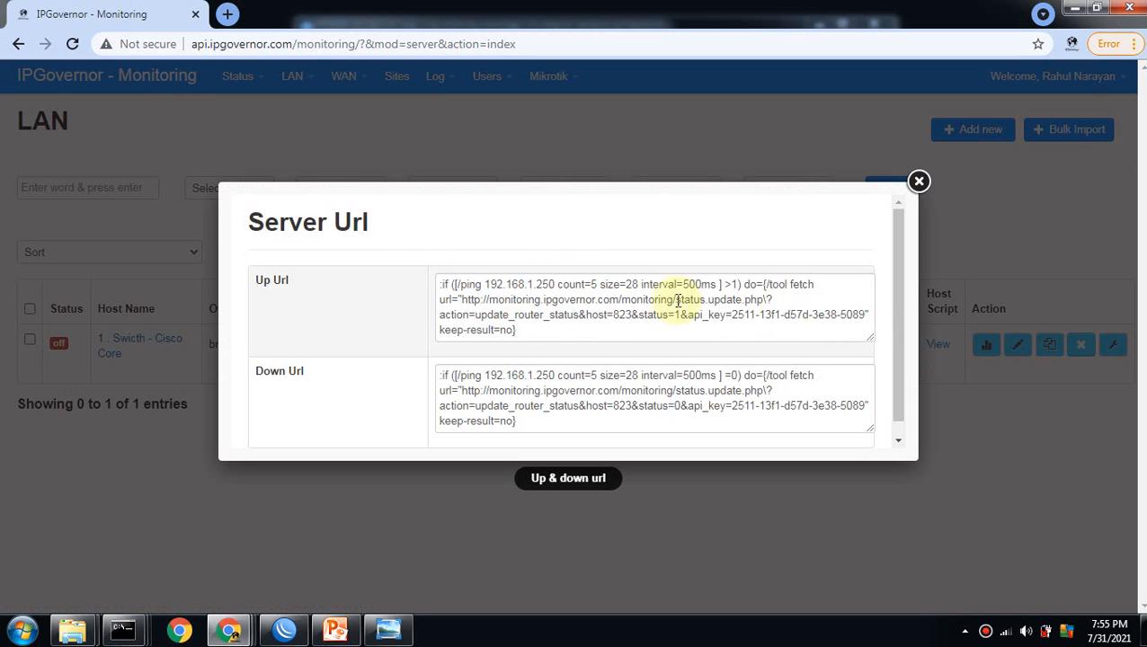
left_click(561, 339)
key("ctrl+a")
left_click(537, 419)
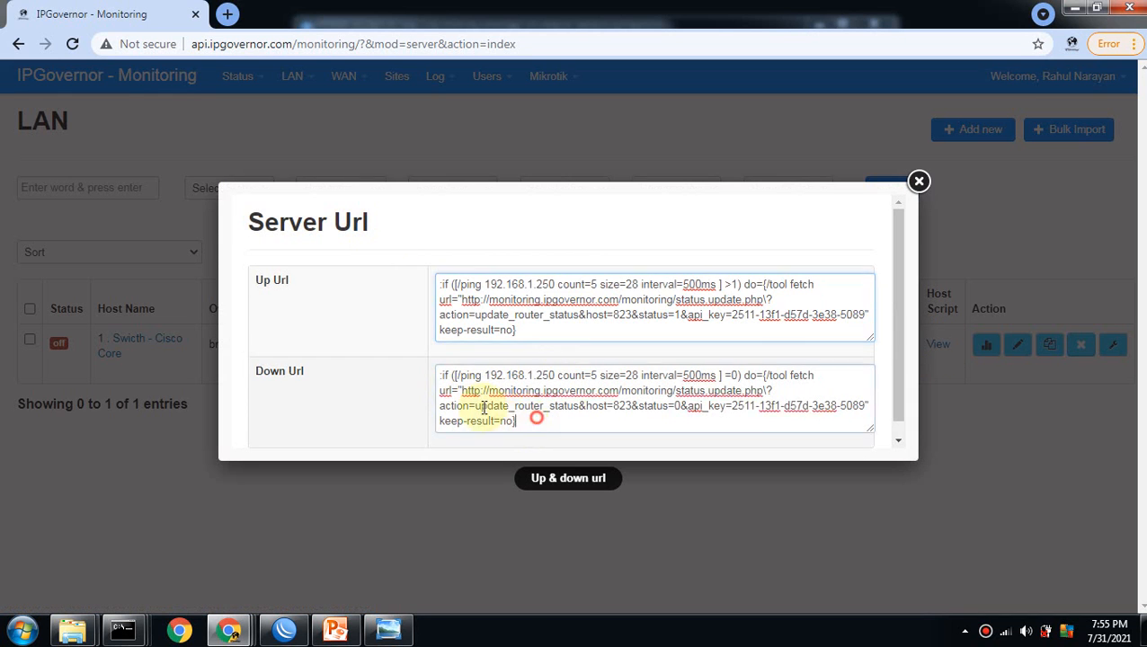
key("ctrl+a")
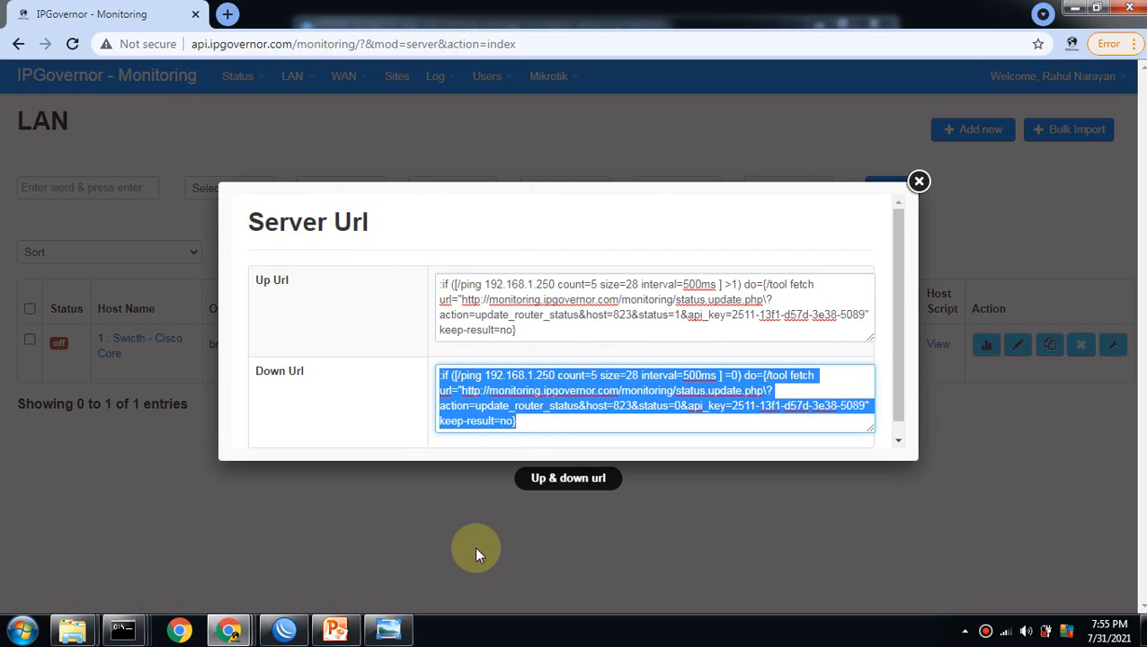
left_click(556, 423)
left_click(918, 181)
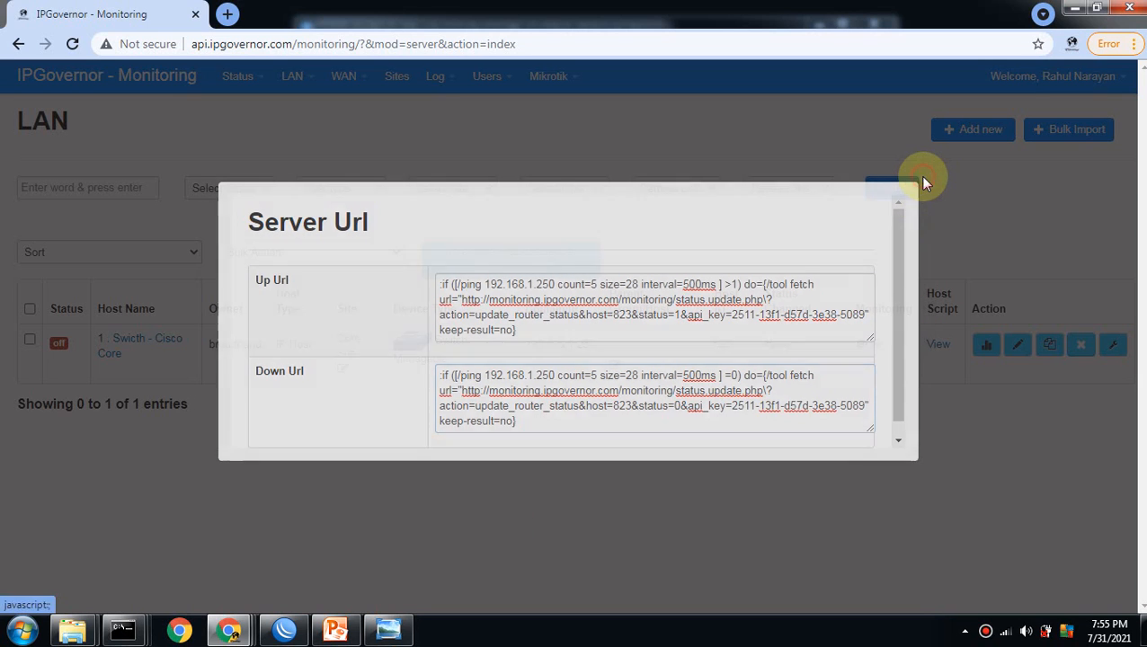
- Switch to WinBox and create a new Netwatch host entry for 192.168.1.250
left_click(283, 629)
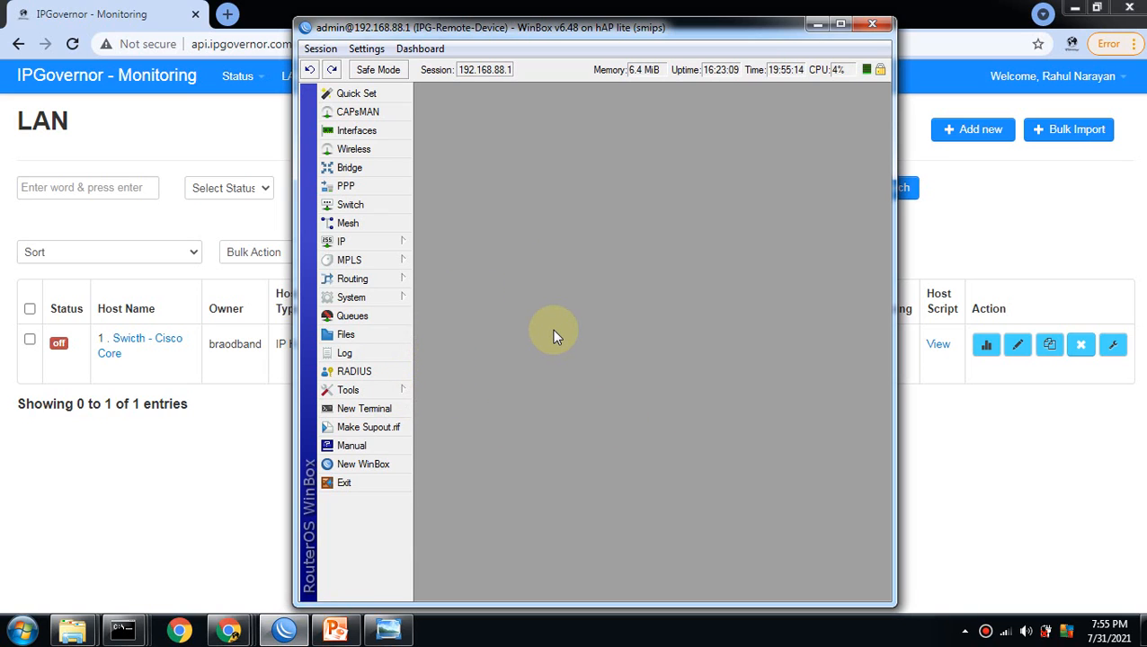
left_click(379, 396)
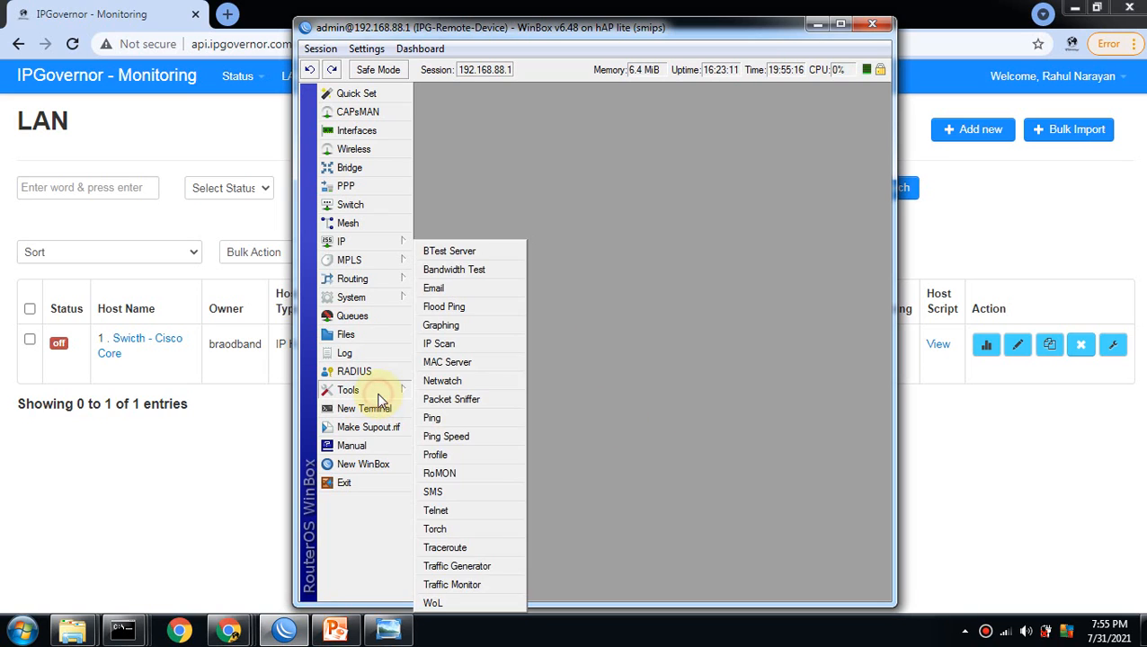
left_click(445, 381)
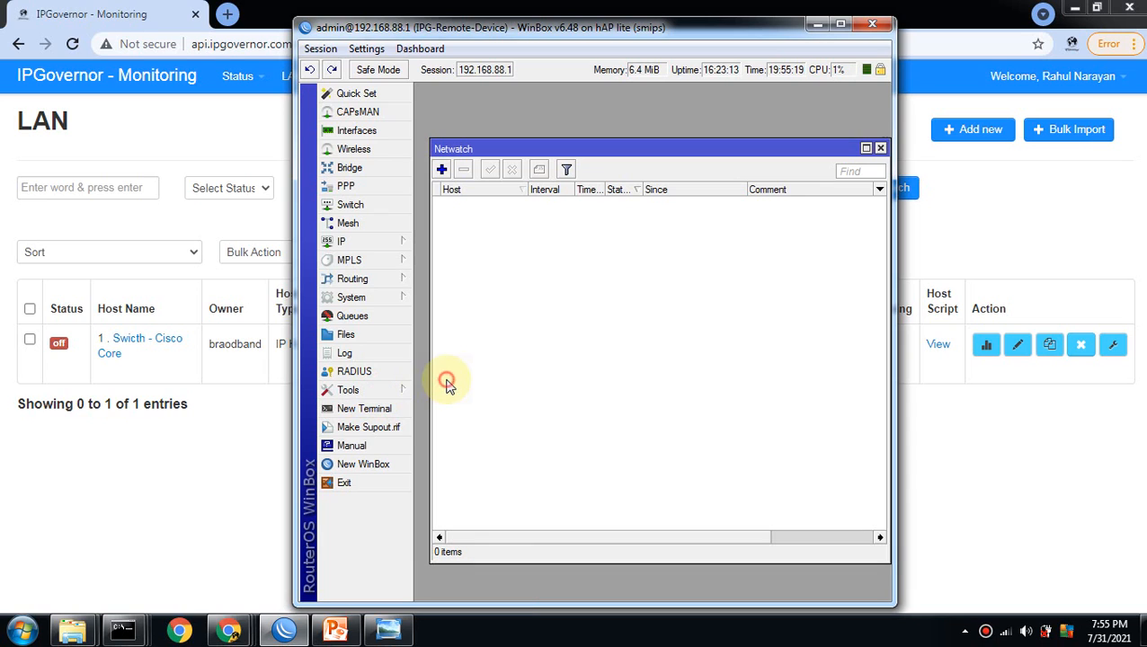
left_click(442, 171)
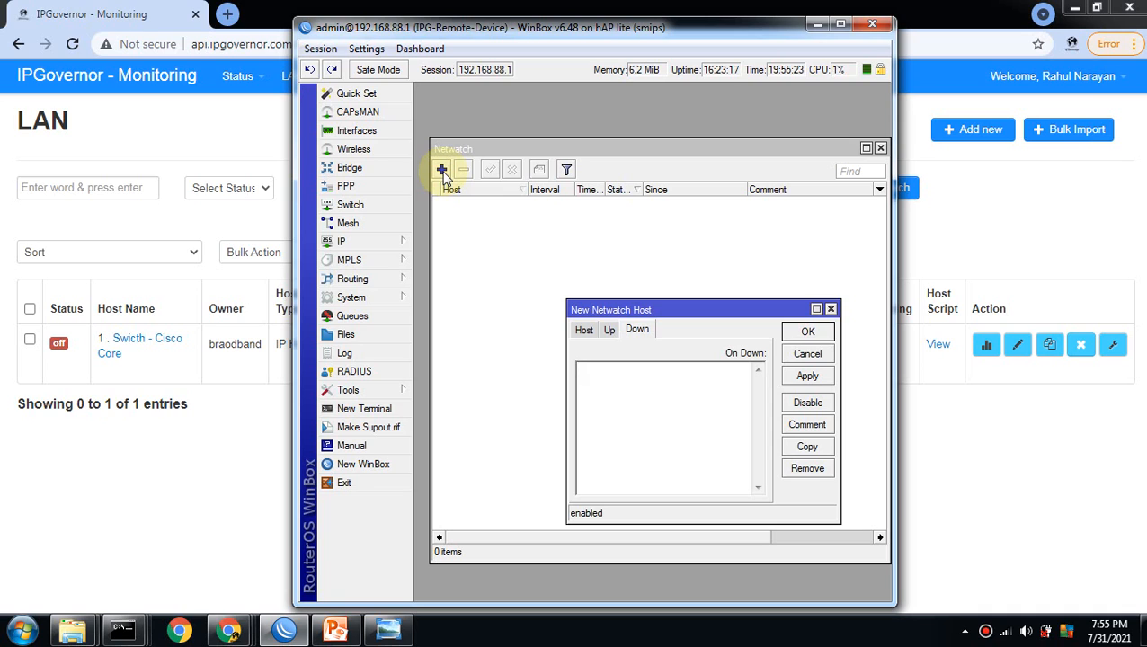
left_click(595, 331)
left_click(583, 331)
double_click(656, 358)
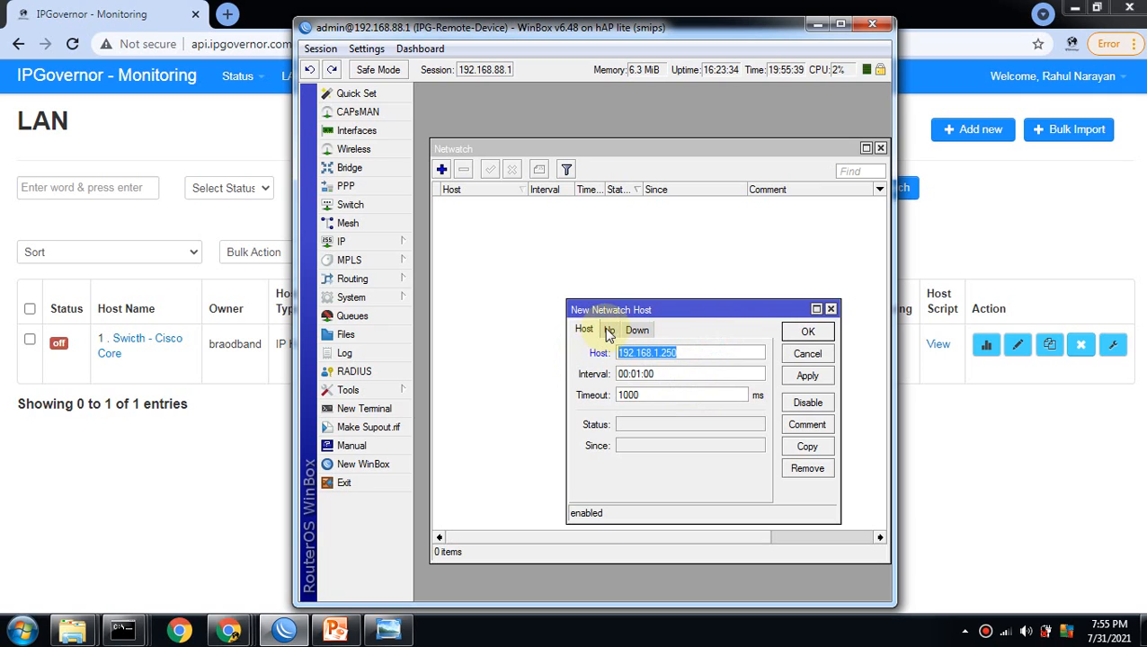
- Copy the switch's Up Url script, including its API key, from IPGovernor into the On Up script of the new Netwatch host
left_click(611, 331)
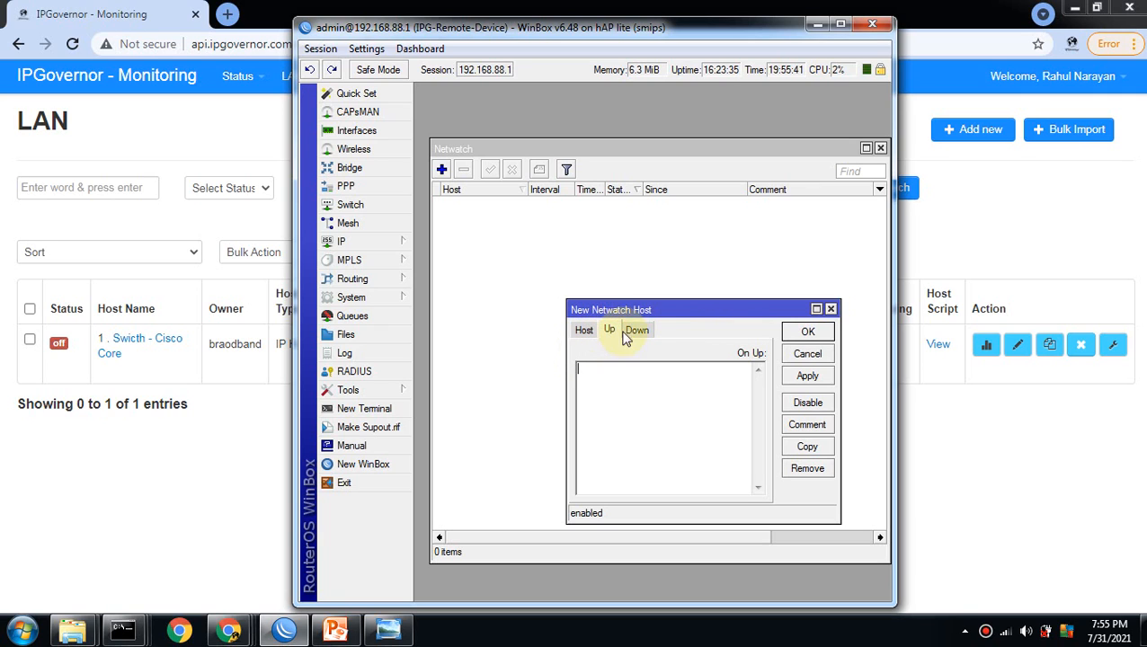
left_click(634, 330)
left_click(651, 375)
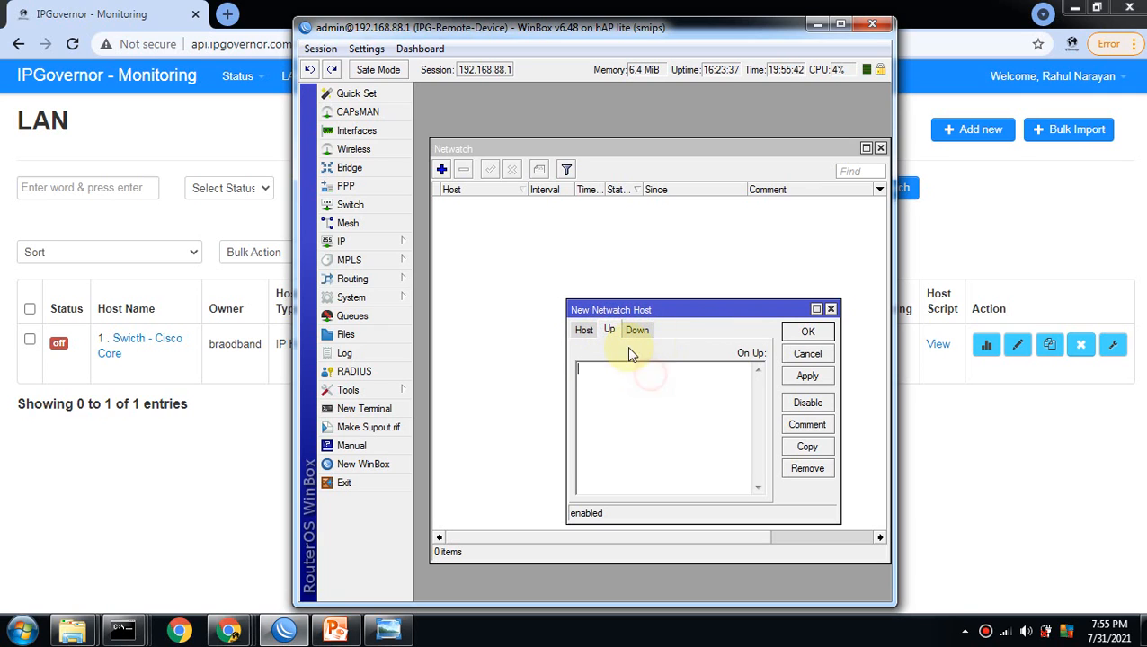
left_click(898, 390)
left_click(937, 344)
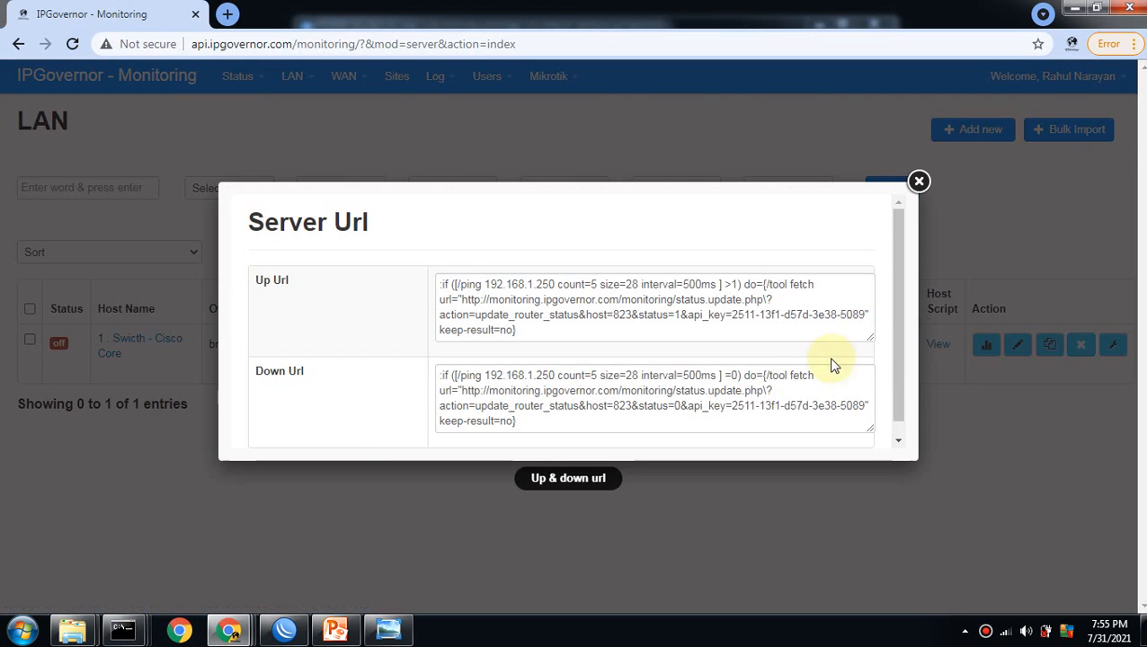
left_click_drag(528, 331, 426, 281)
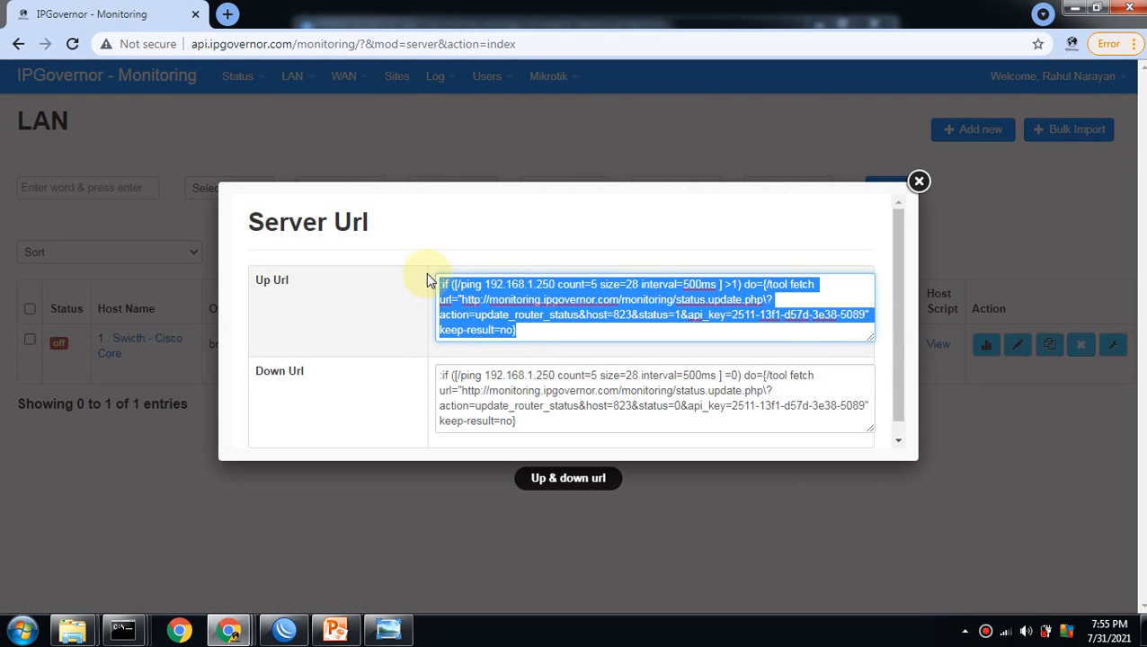
right_click(452, 288)
left_click(497, 325)
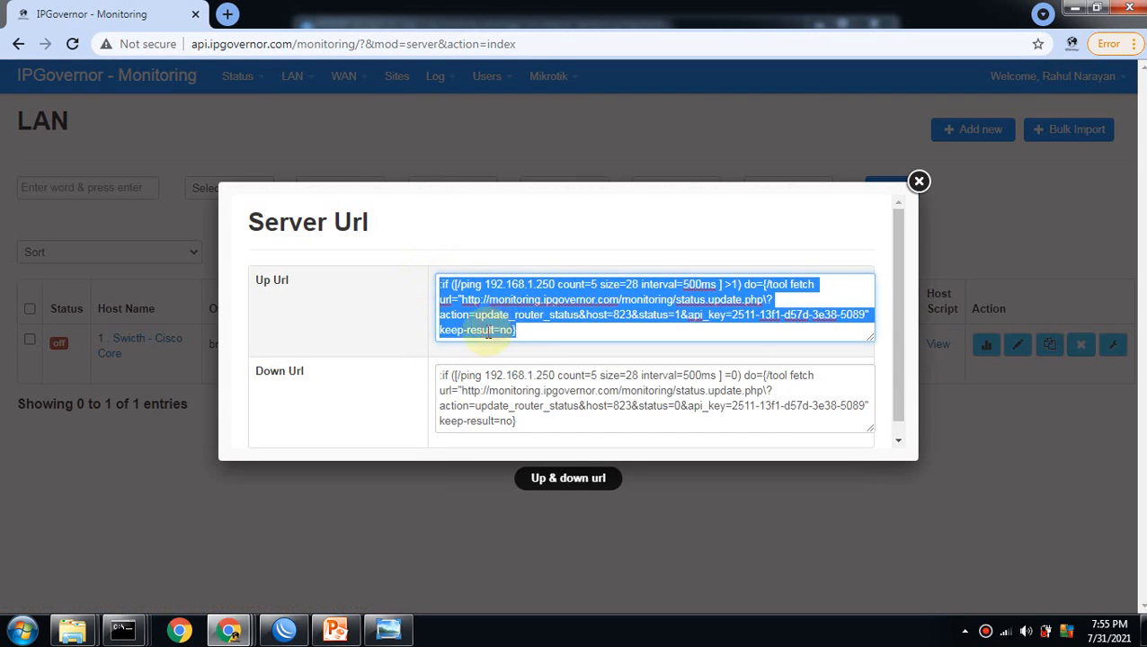
left_click(284, 629)
left_click(656, 390)
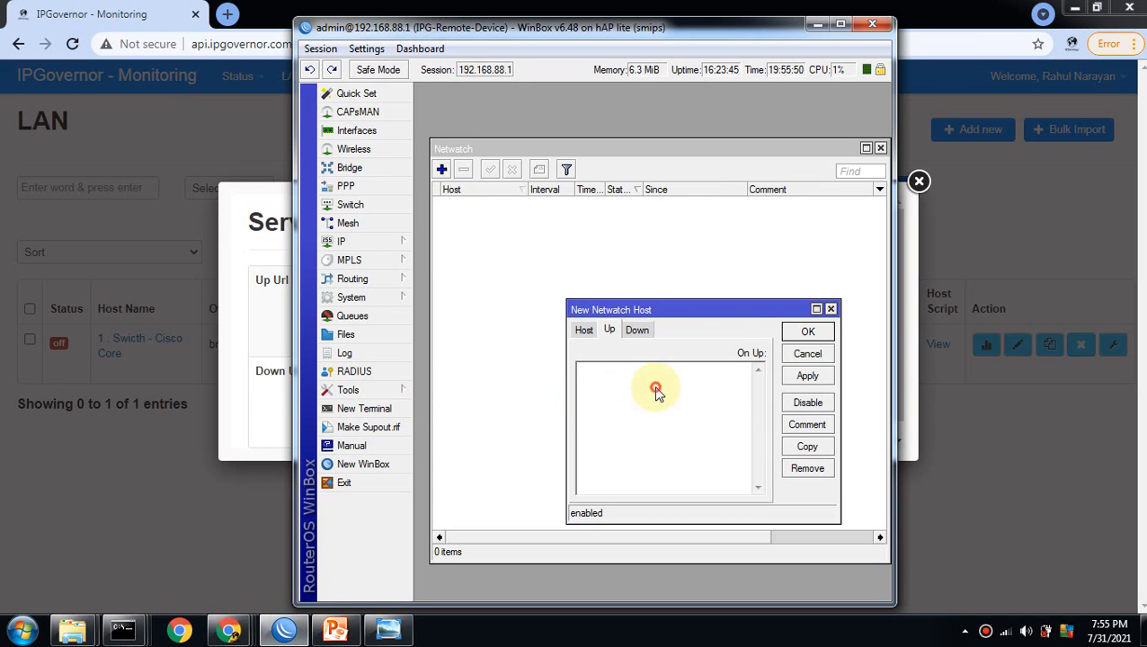
key("ctrl+v")
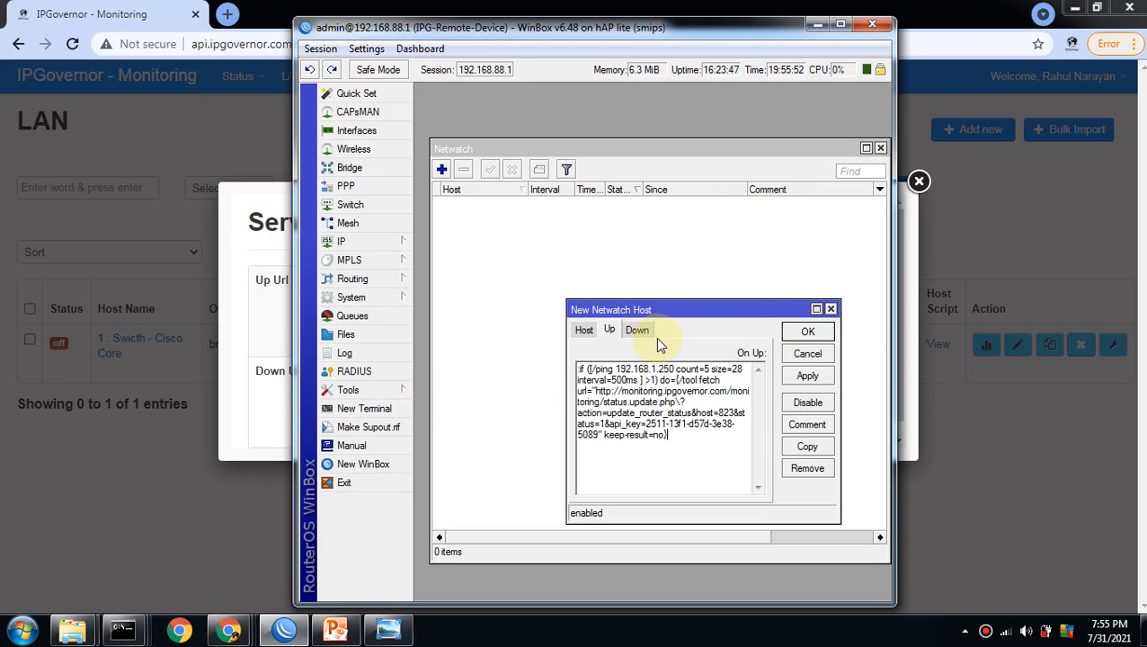
- Copy the Down Url script, including its API key, into the On Down script and save the Netwatch host
left_click(914, 332)
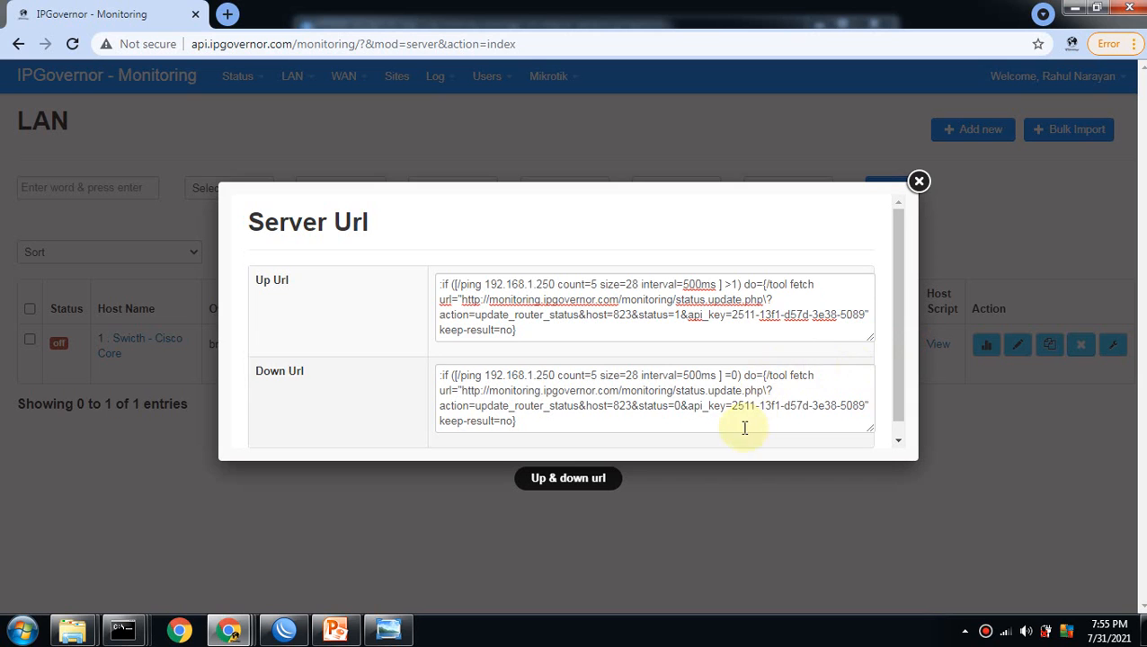
scroll(604, 430, "down", 1)
left_click_drag(525, 409, 416, 362)
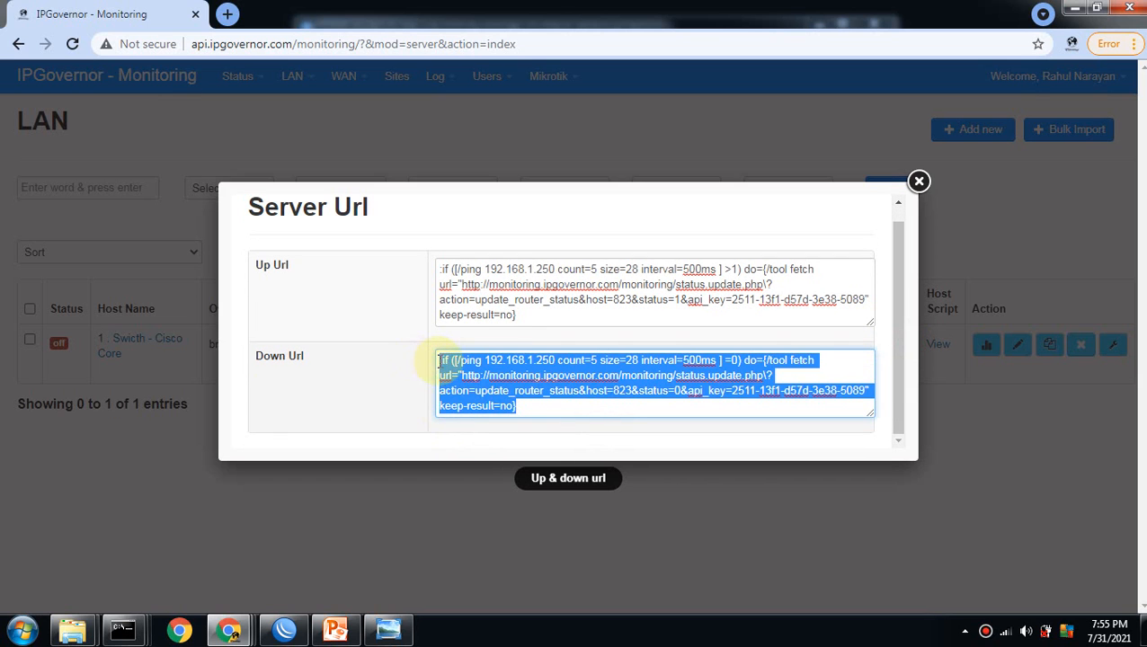
left_click(384, 622)
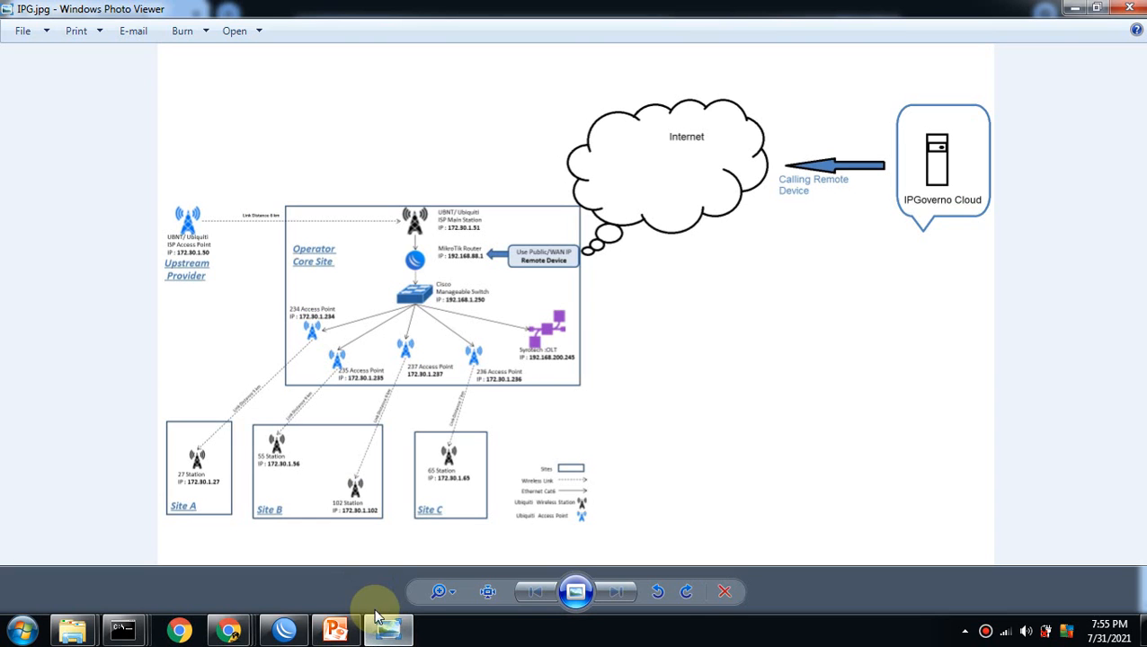
left_click(381, 633)
left_click(295, 631)
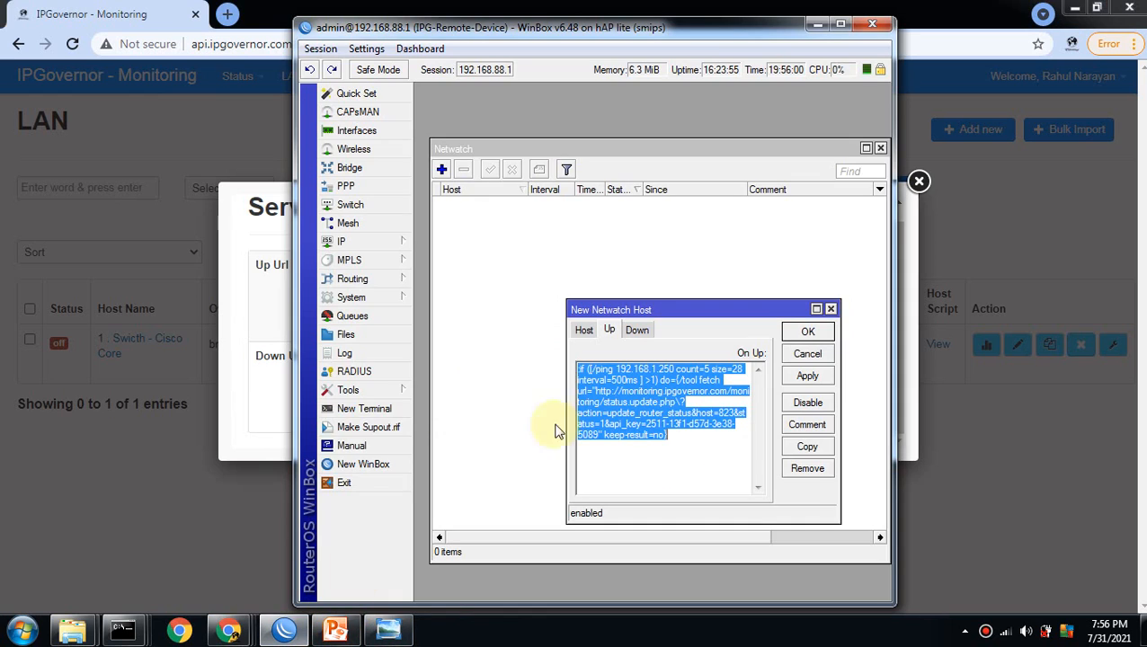
left_click(636, 330)
right_click(679, 436)
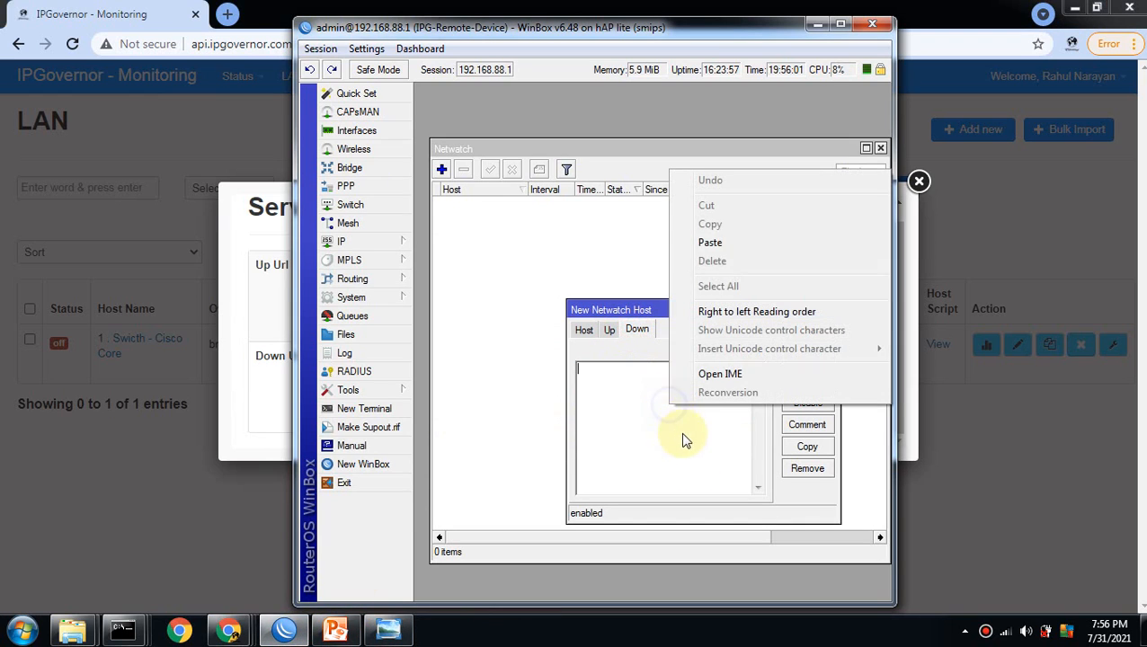
left_click(725, 244)
left_click(807, 378)
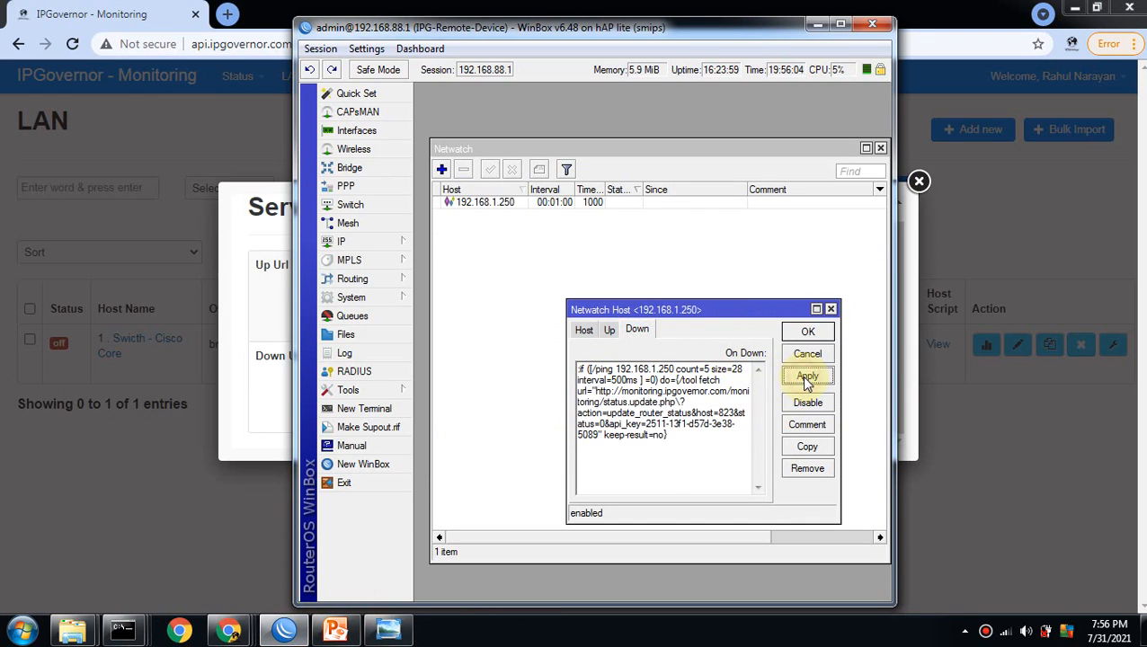
left_click(795, 340)
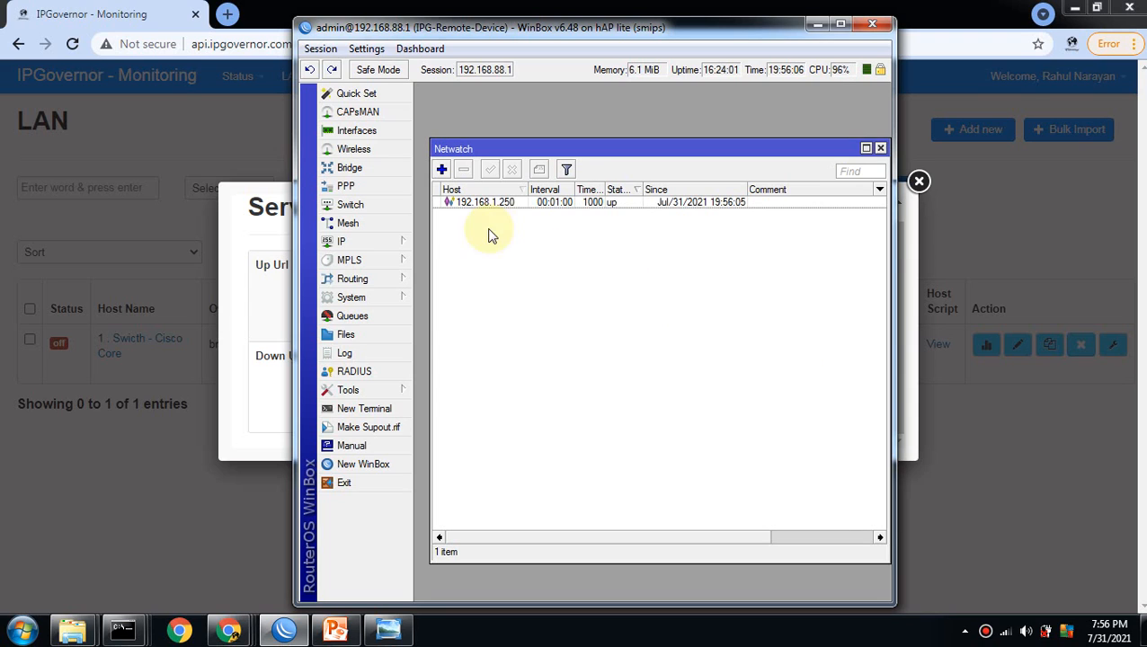
- Widen the Netwatch list columns, close the list, and show the status of all devices in IPGovernor
left_click_drag(637, 190, 648, 190)
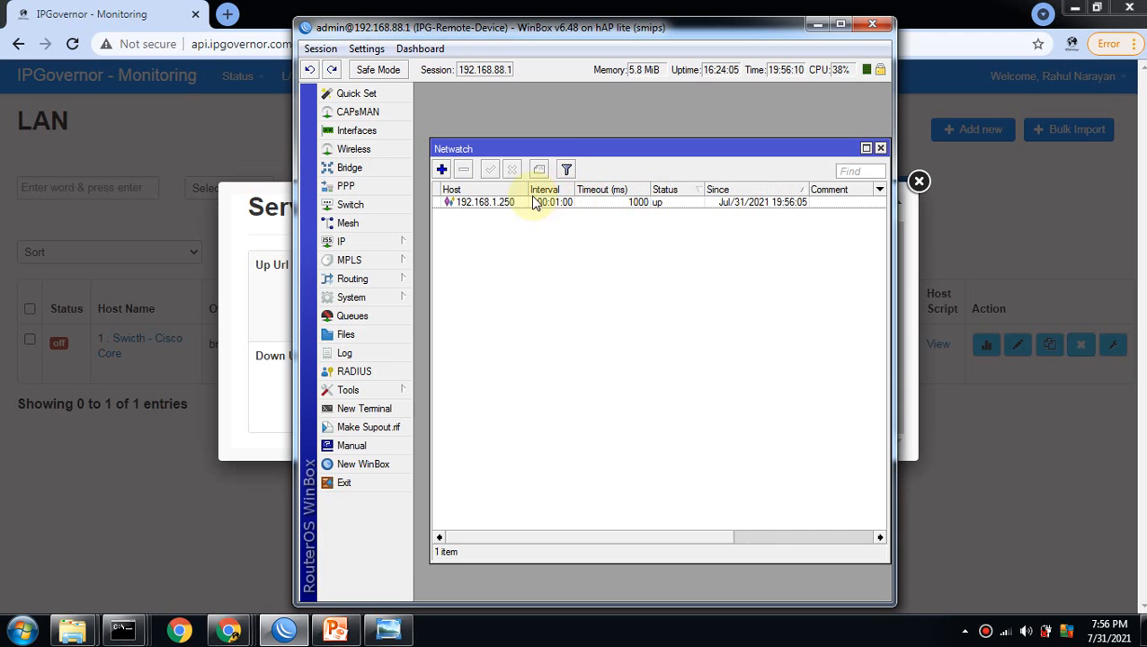
left_click(881, 149)
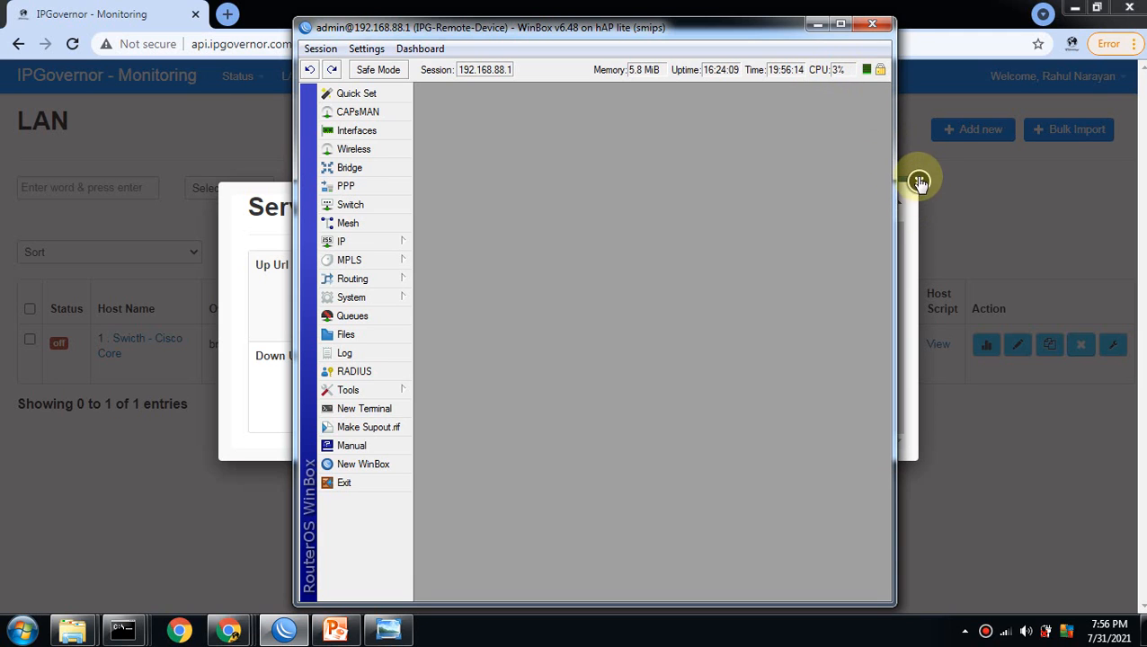
left_click(918, 180)
left_click(136, 96)
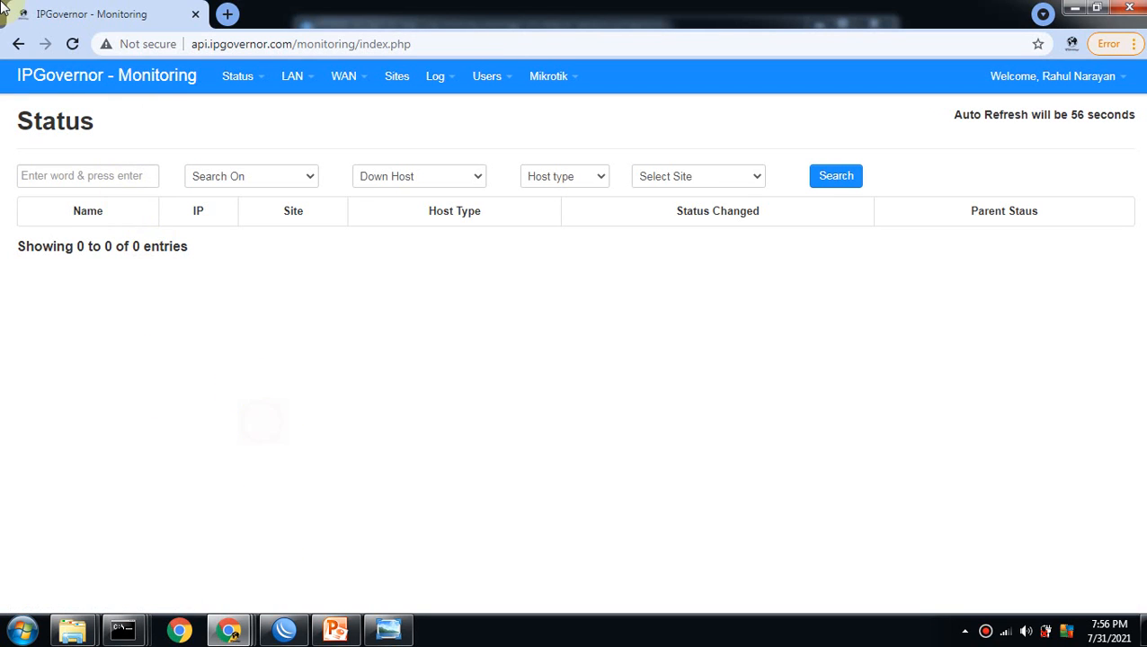
left_click(238, 76)
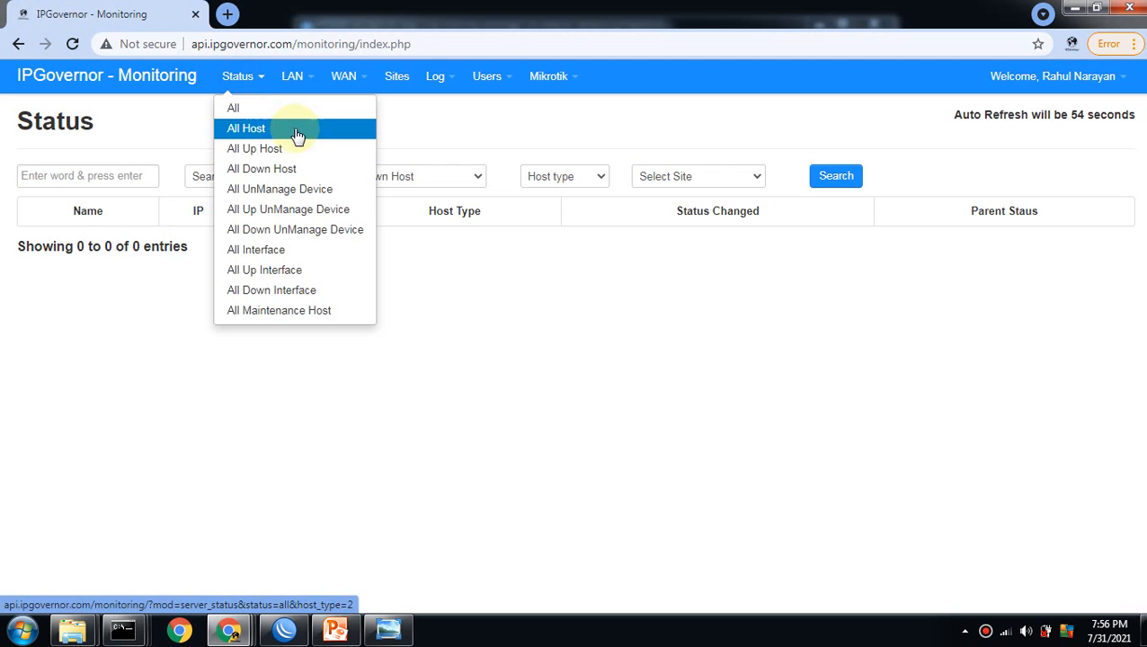
left_click(297, 108)
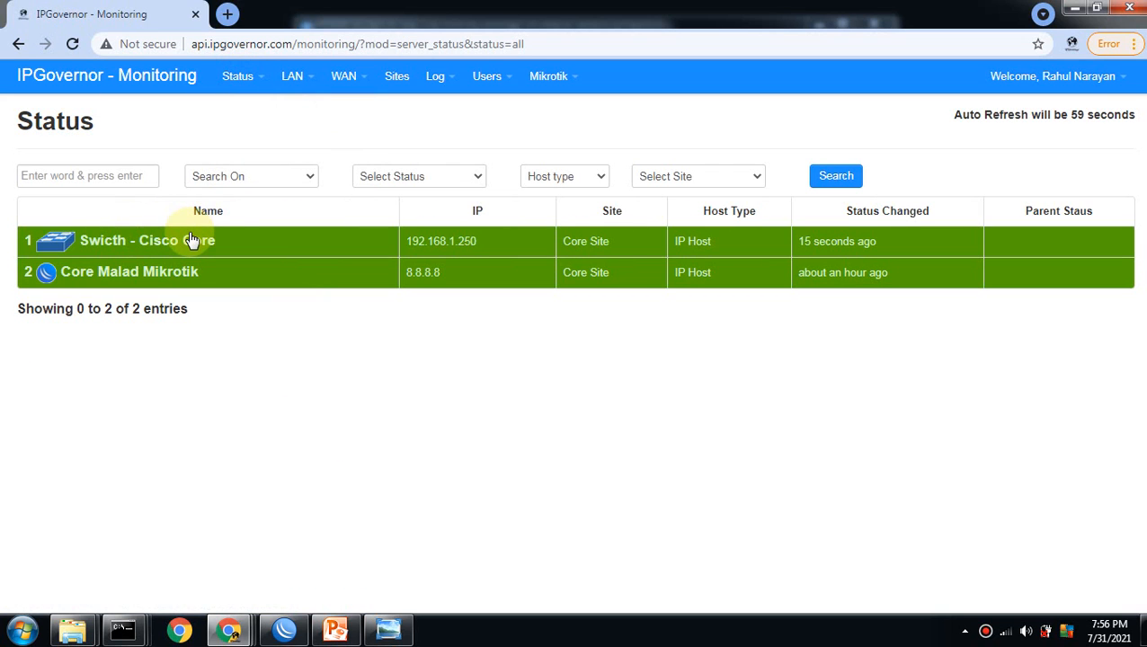
- Switch to Telegram Web and check the IPGovernor Monitoring chat for an alert about the Cisco core switch
left_click(289, 639)
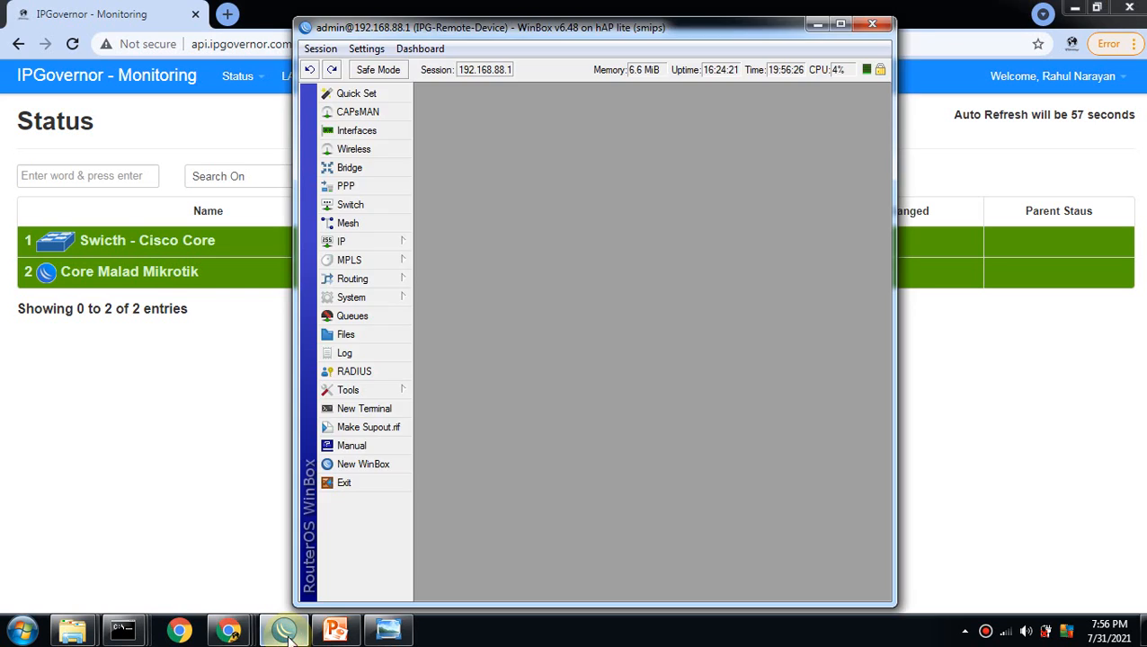
left_click(289, 639)
left_click(245, 637)
left_click(247, 567)
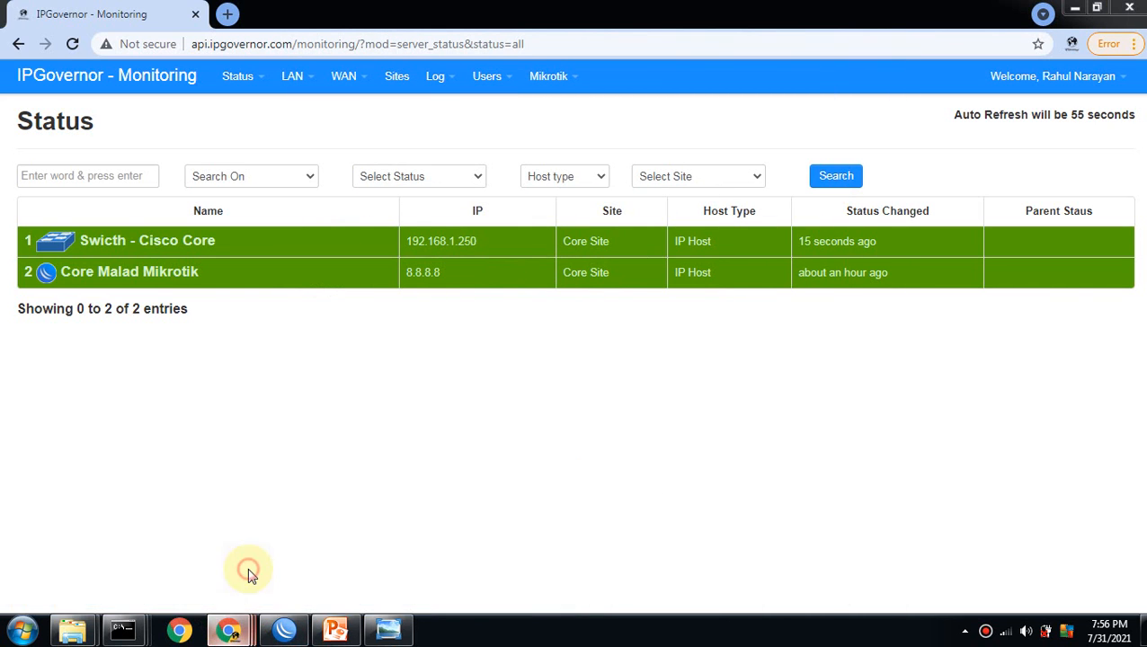
left_click(272, 209)
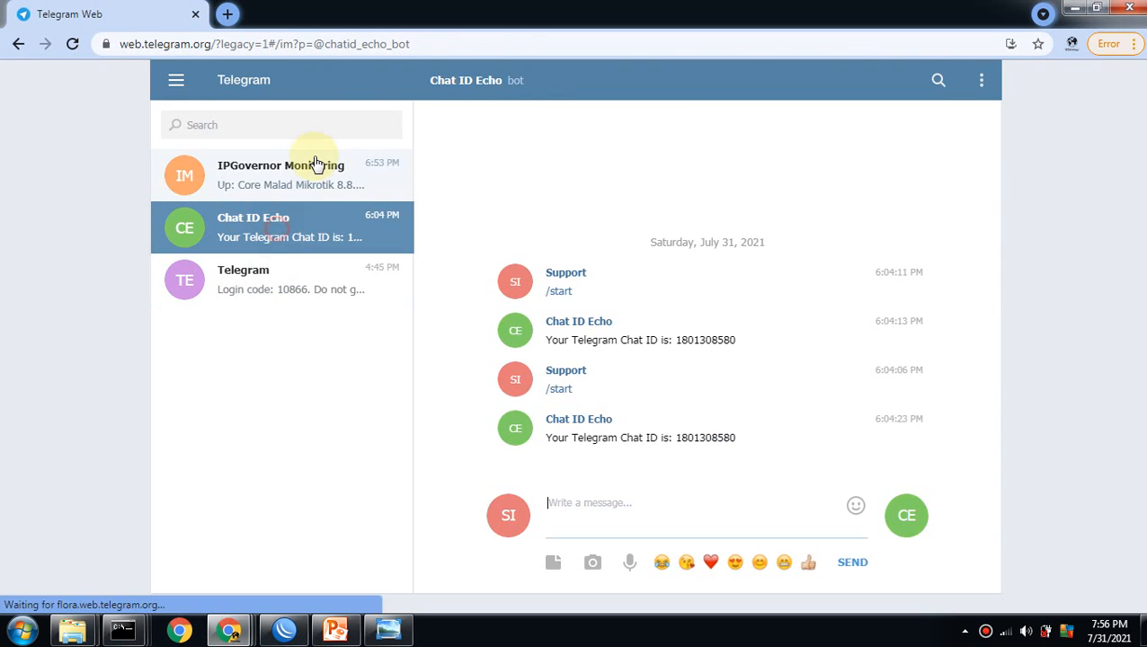
left_click(310, 184)
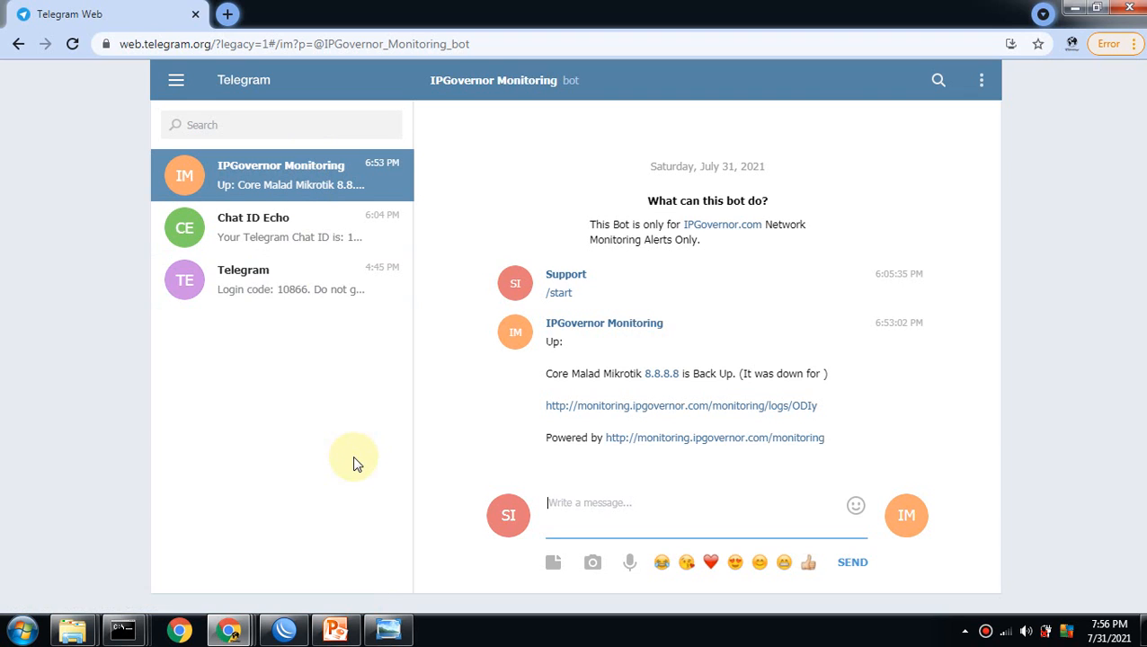
left_click(324, 220)
left_click(175, 286)
left_click(276, 241)
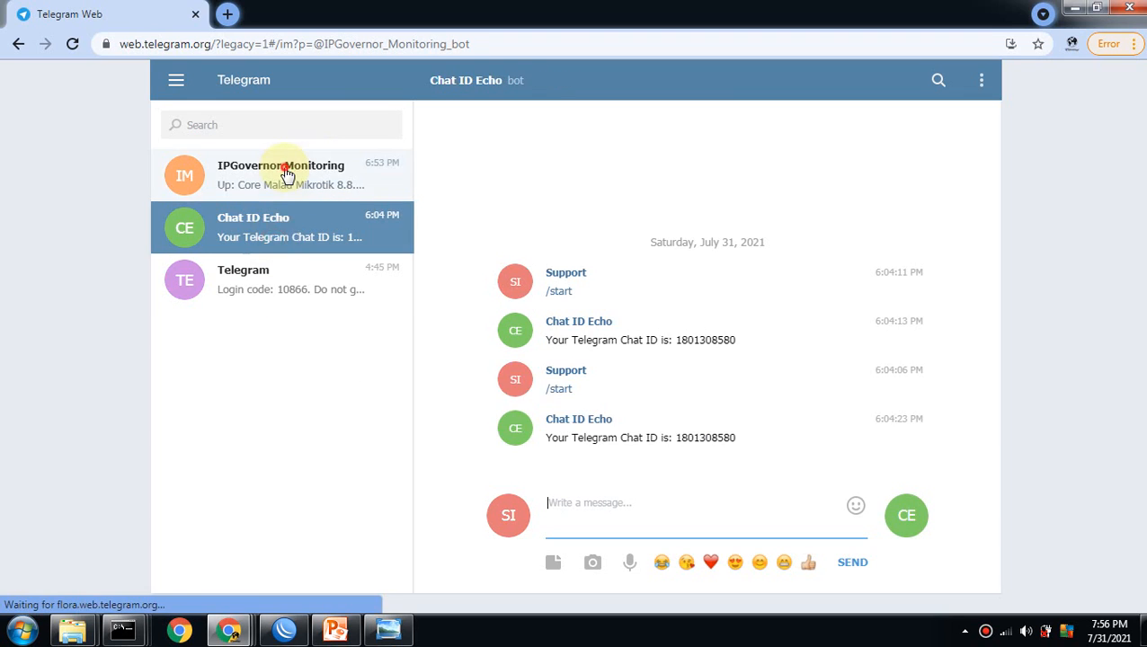
left_click(289, 172)
left_click(311, 252)
left_click(325, 165)
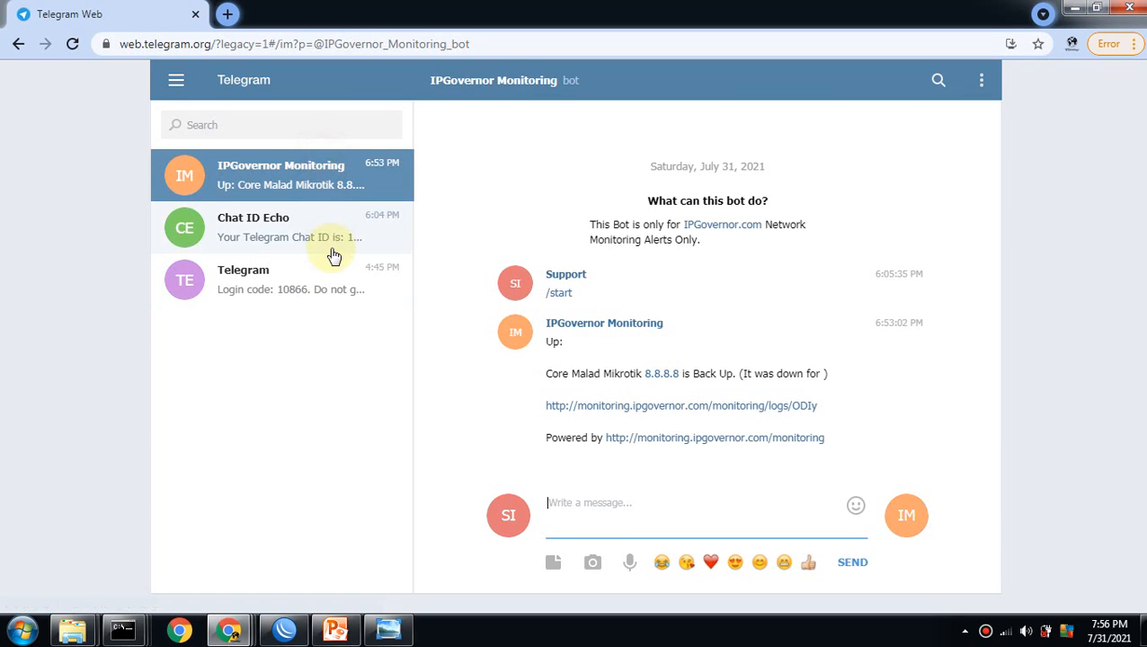
left_click(331, 255)
left_click(327, 306)
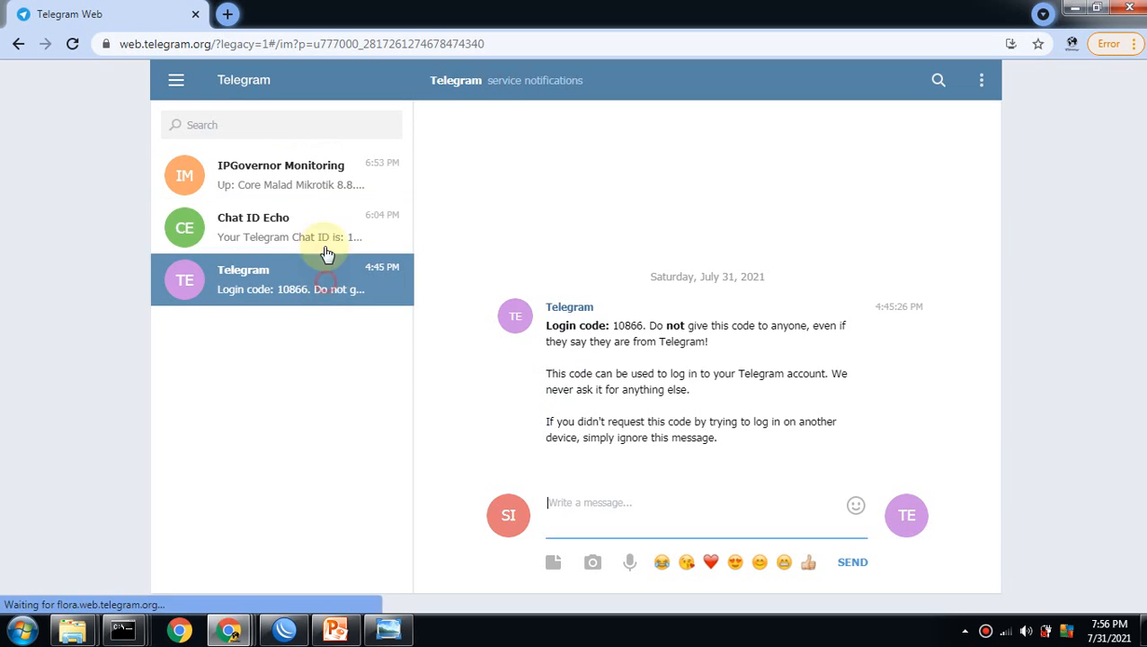
left_click(327, 249)
left_click(313, 196)
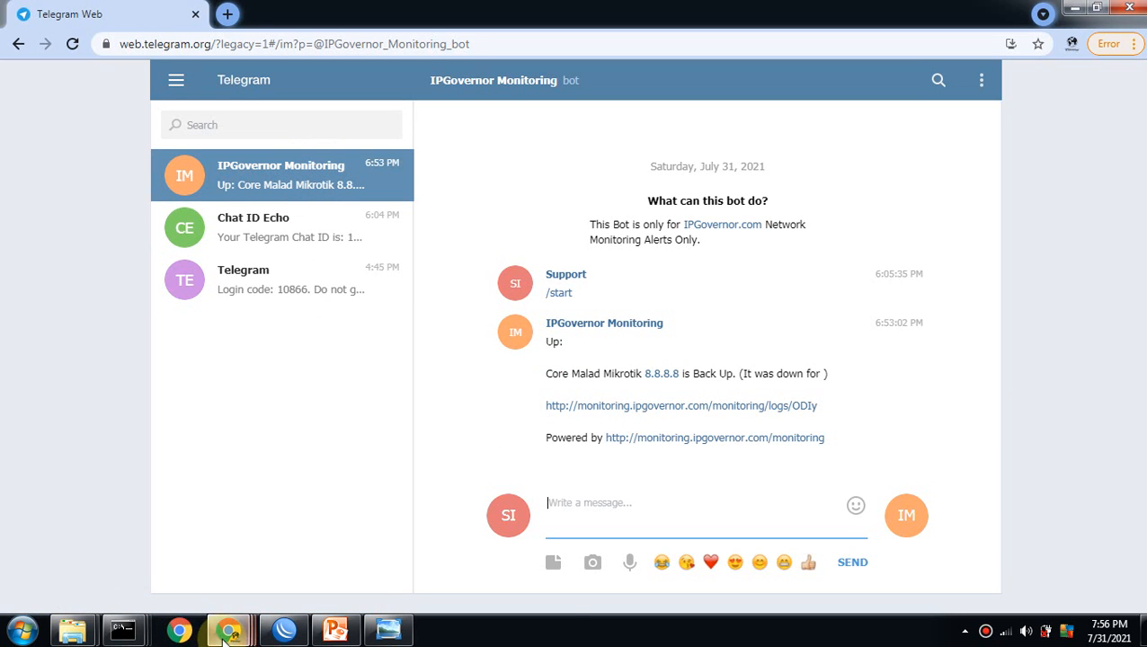
- Return to IPGovernor and review the Cisco core switch's details and uptime graph
mouse_move(229, 629)
left_click(186, 511)
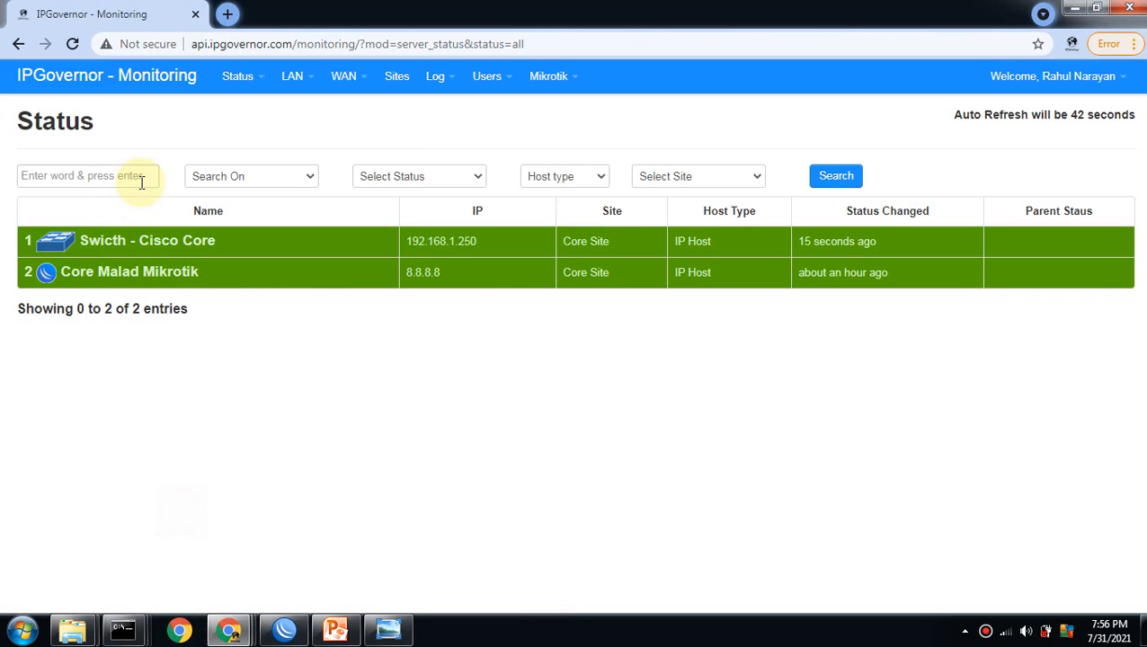
left_click(174, 247)
scroll(440, 425, "down", 4)
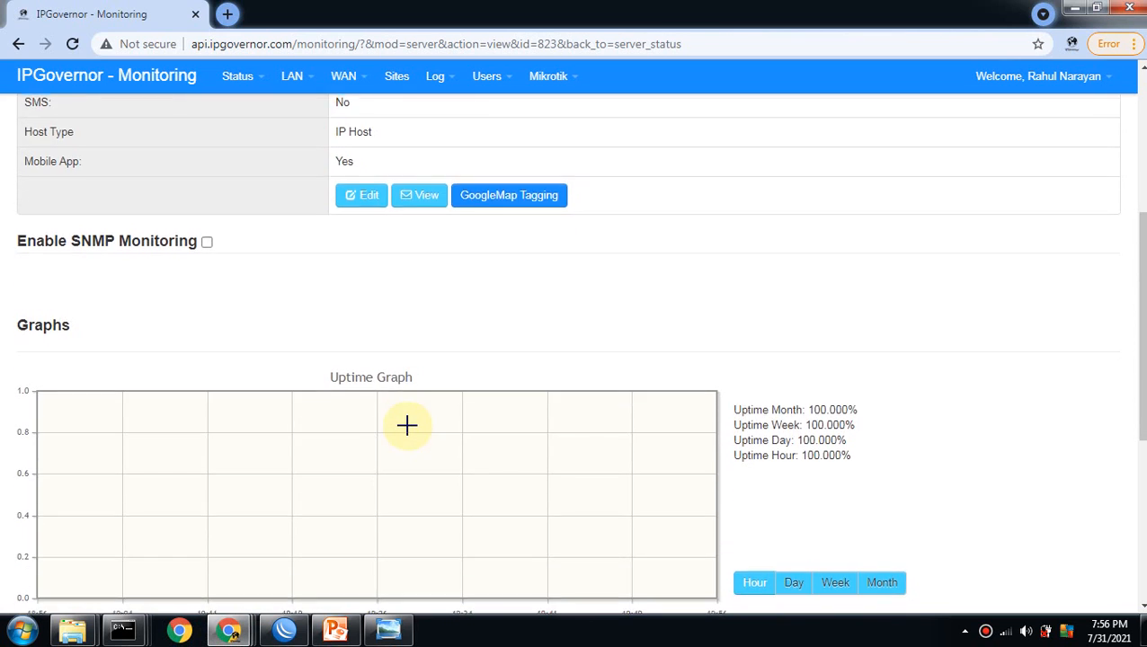
scroll(407, 425, "up", 4)
left_click(550, 47)
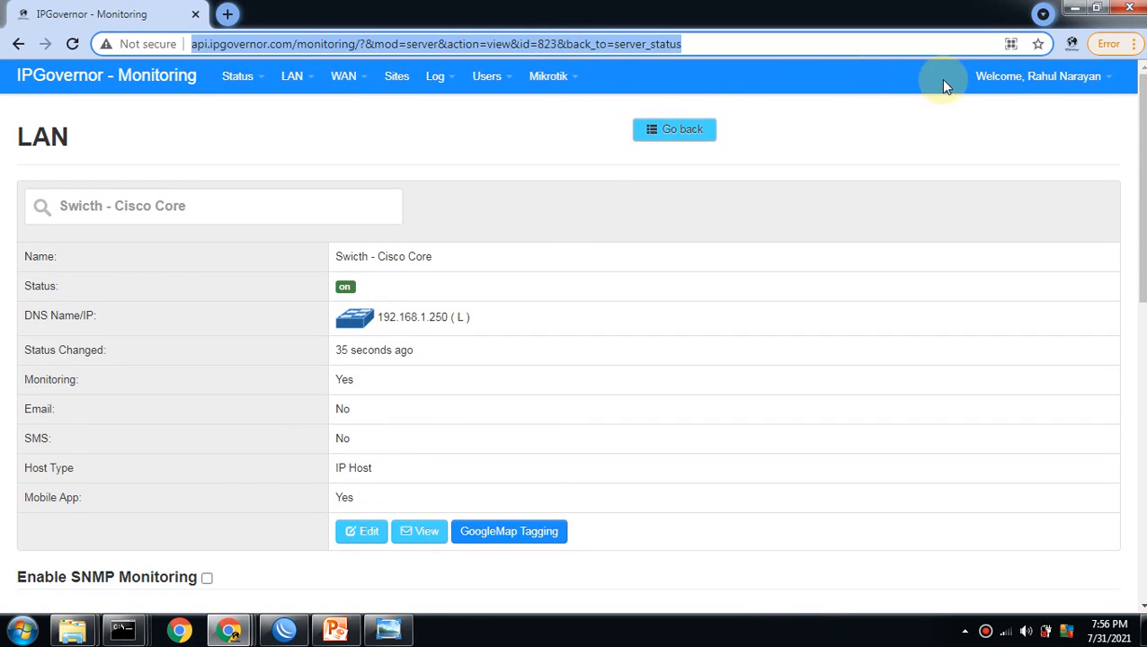
- Open the user profile and check the Mobile App Key field
left_click(1045, 77)
left_click(1047, 112)
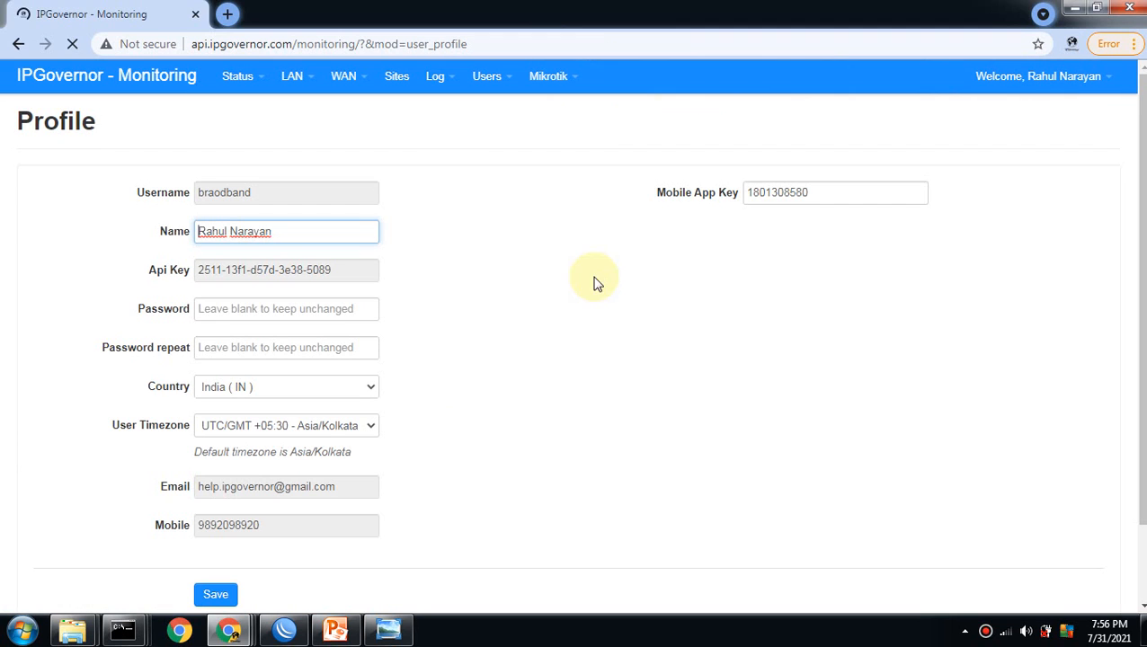
left_click(840, 192)
- Reopen the Cisco core switch from the status list of all devices and show its App notification log
left_click(56, 81)
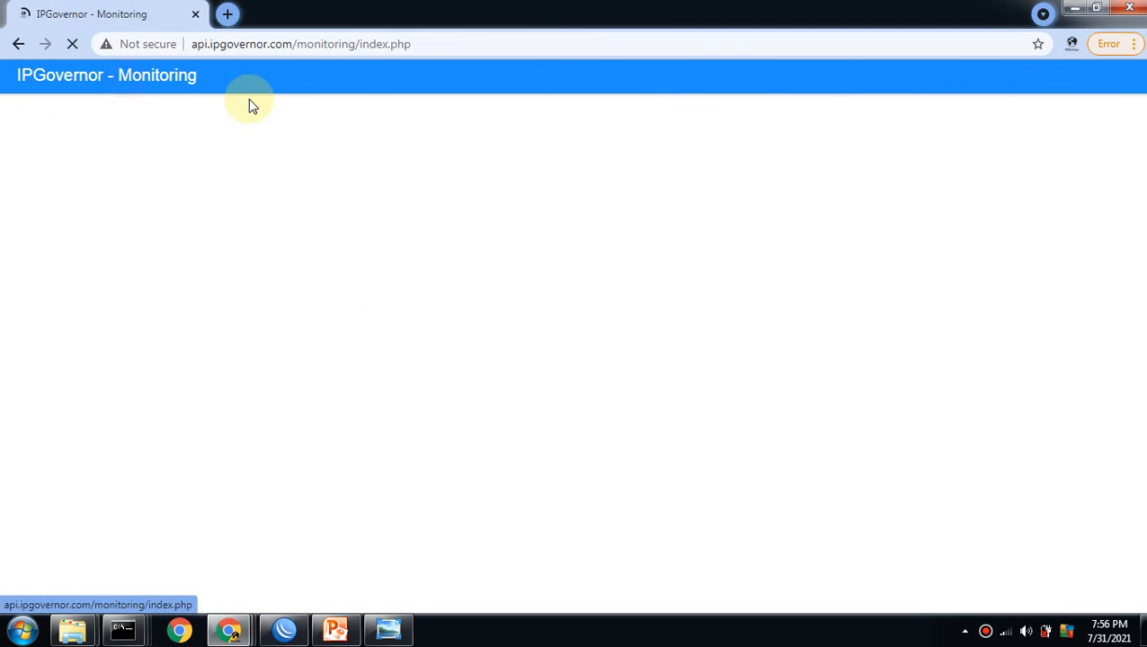
left_click(254, 79)
left_click(255, 105)
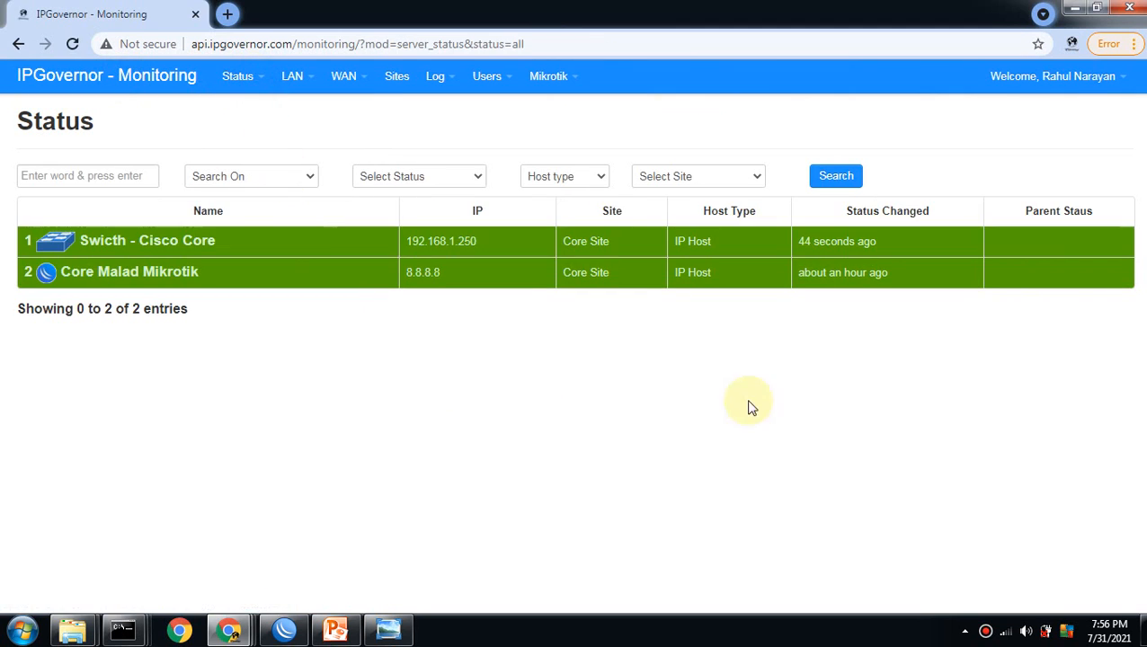
left_click(174, 246)
scroll(586, 388, "down", 4)
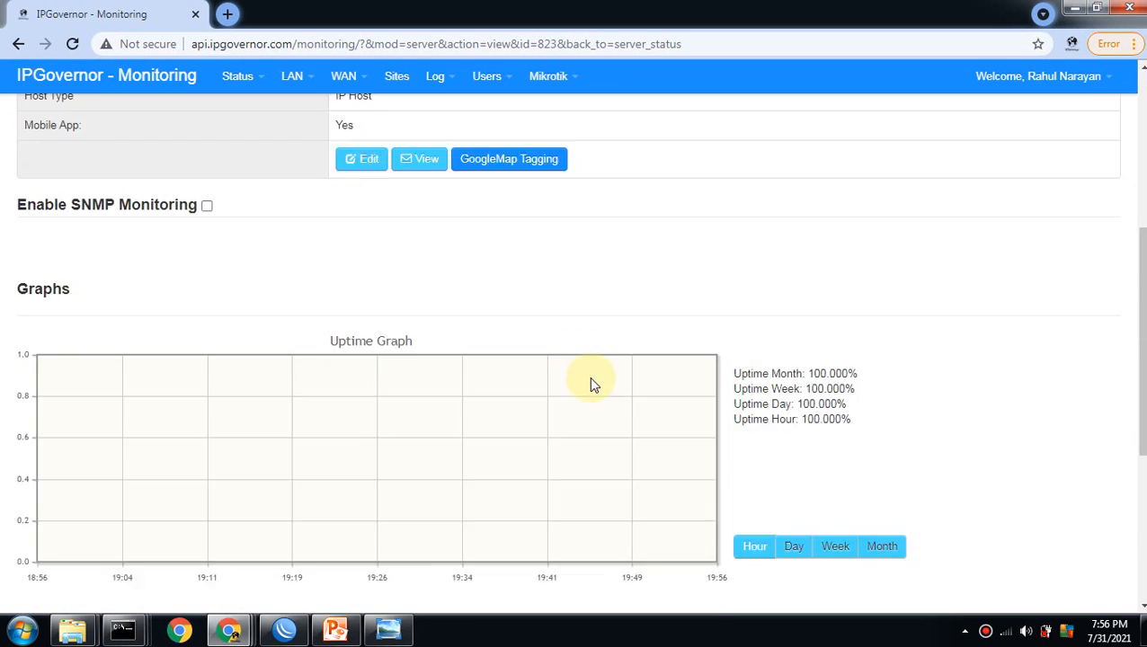
scroll(591, 385, "down", 4)
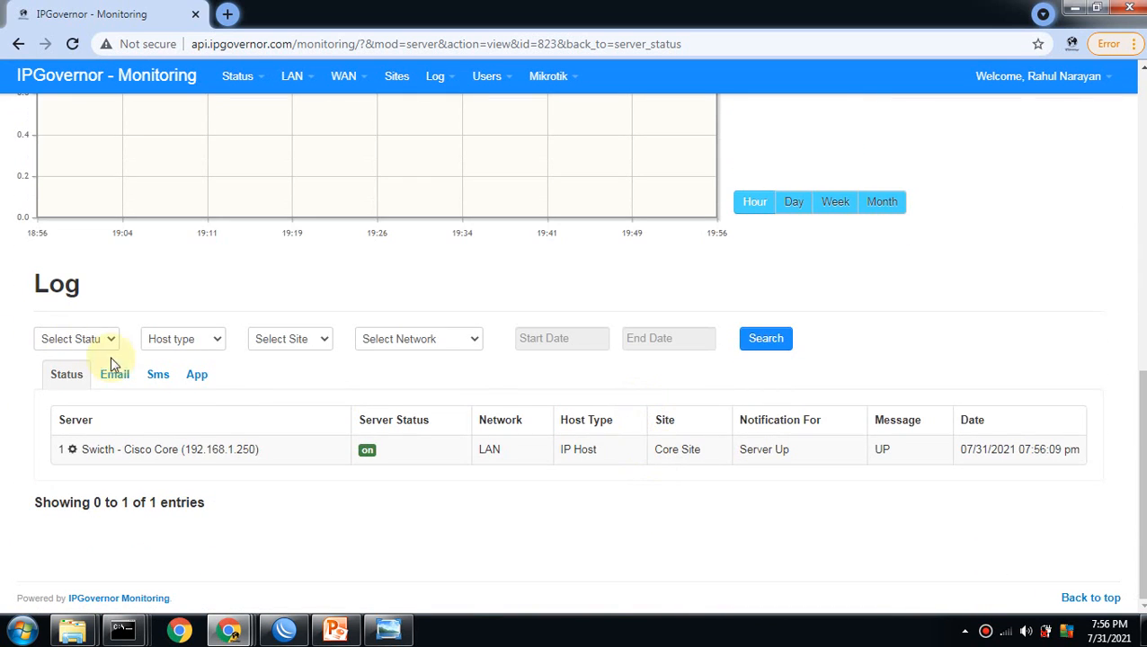
left_click(200, 379)
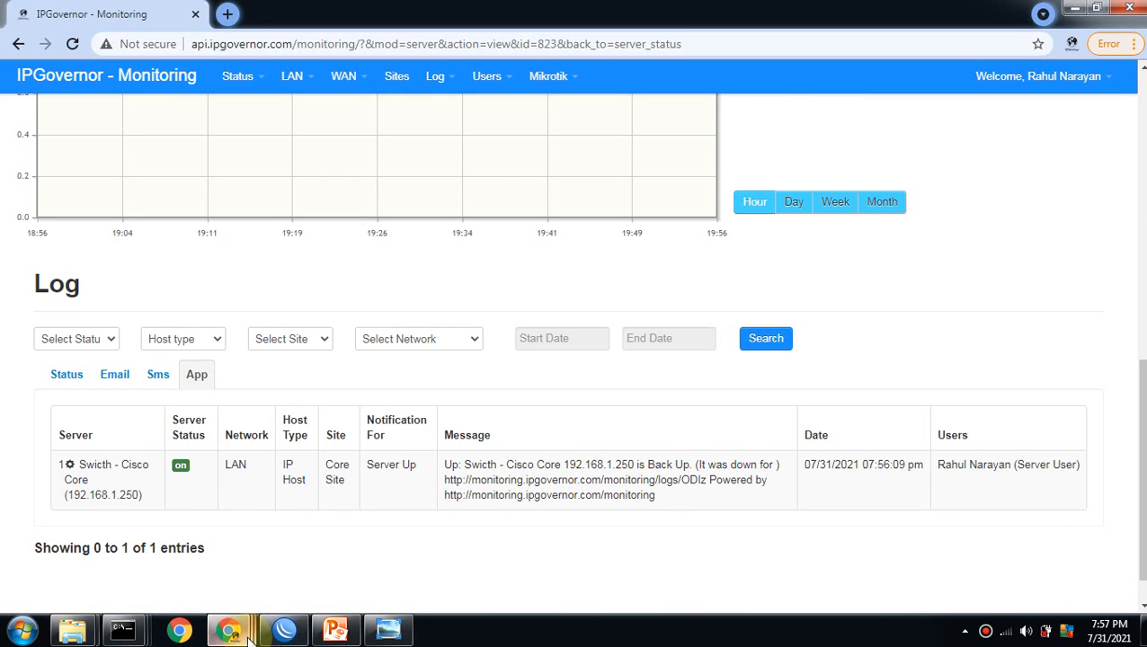
- Switch to Telegram Web, reload the page and open the IPGovernor Monitoring chat
mouse_move(227, 629)
left_click(284, 552)
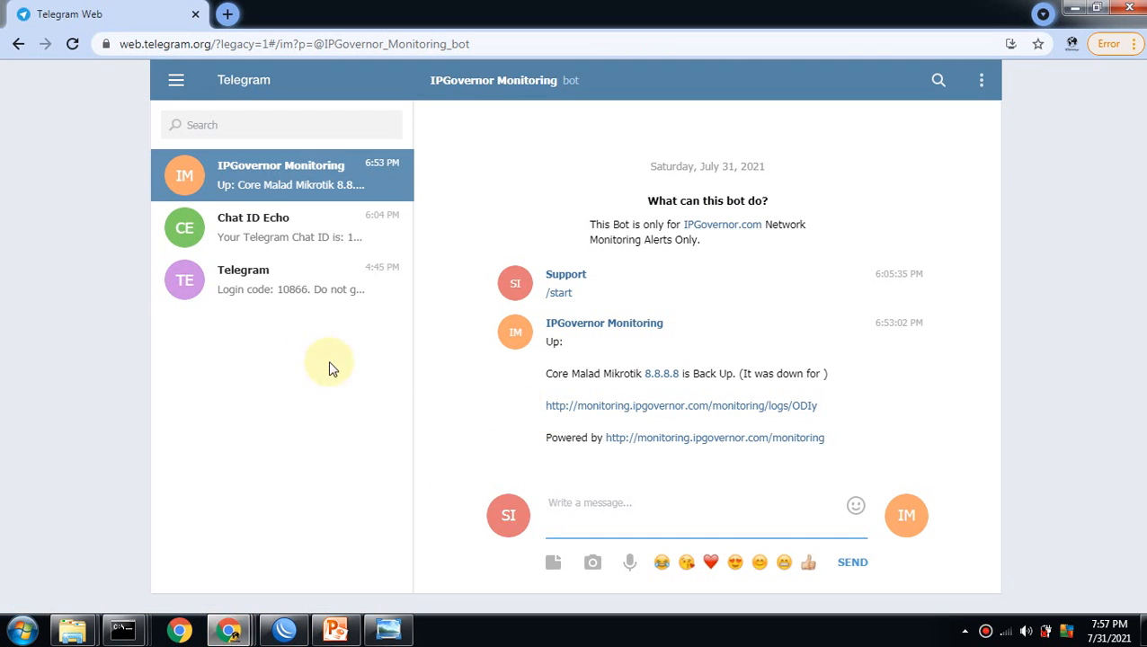
left_click(288, 250)
left_click(295, 292)
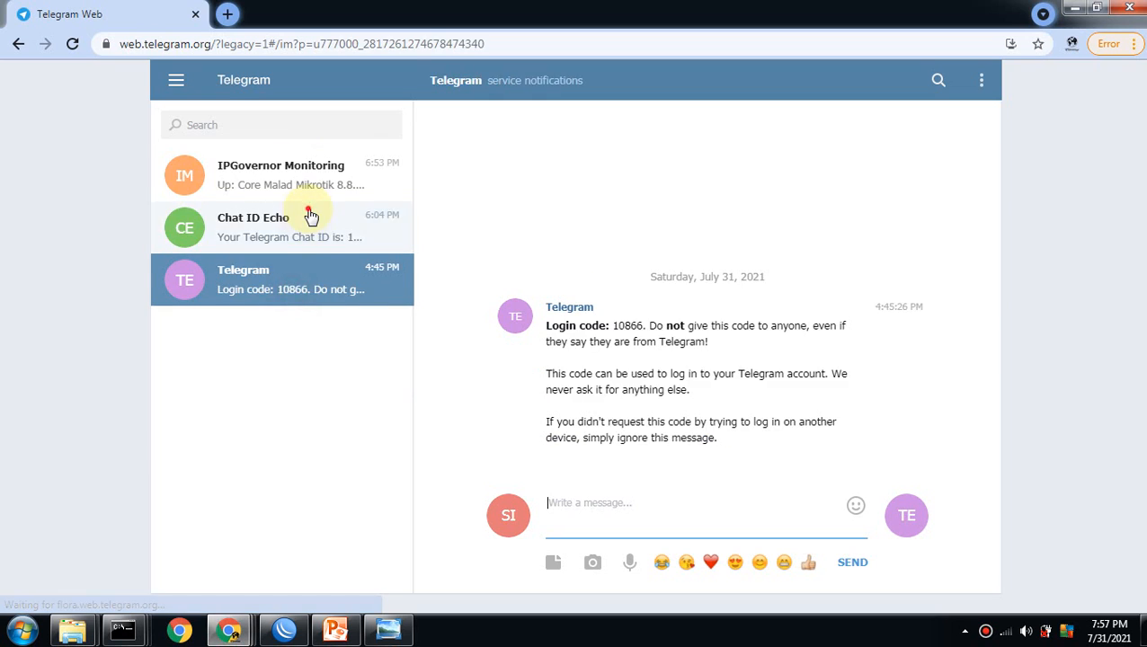
left_click(303, 169)
left_click(308, 243)
left_click(302, 180)
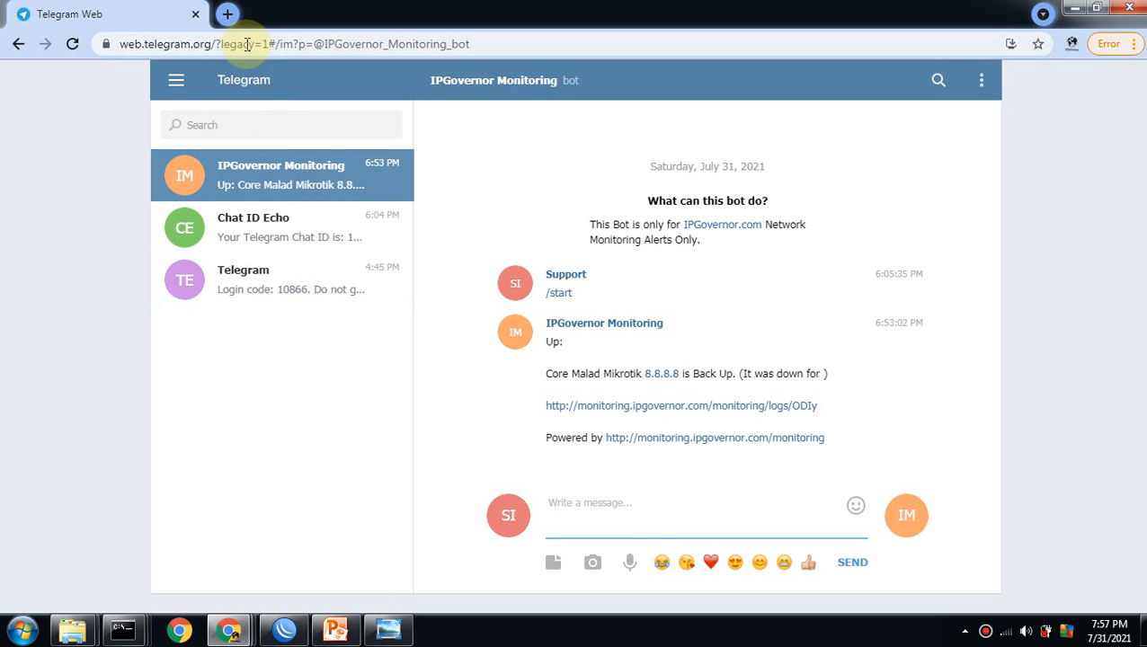
left_click(74, 45)
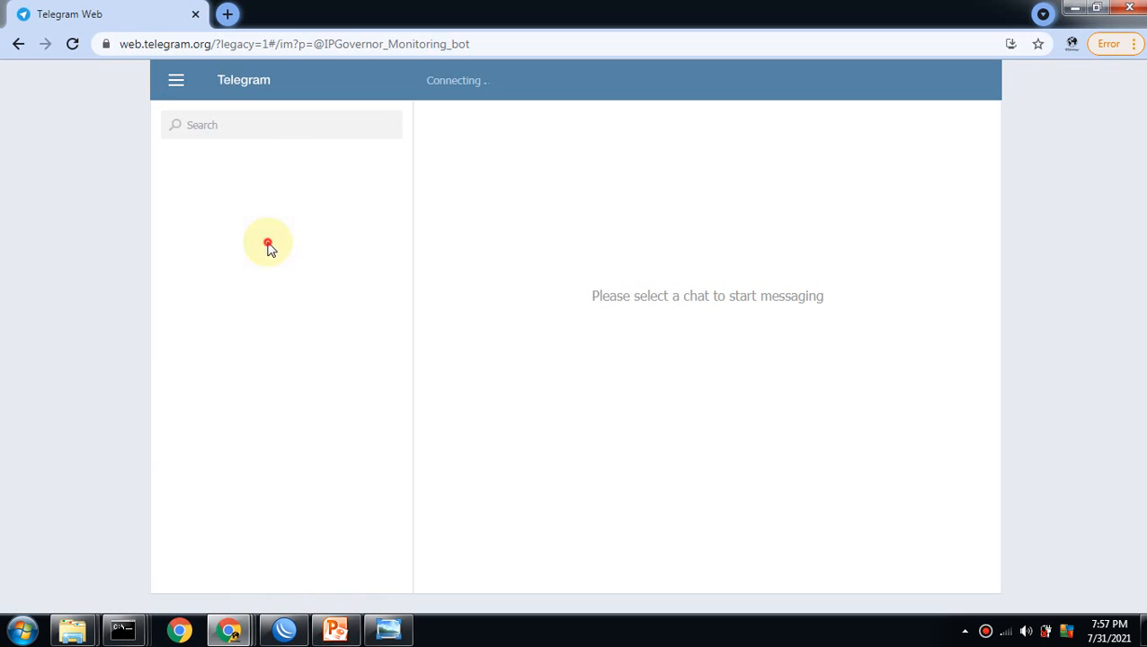
left_click(292, 187)
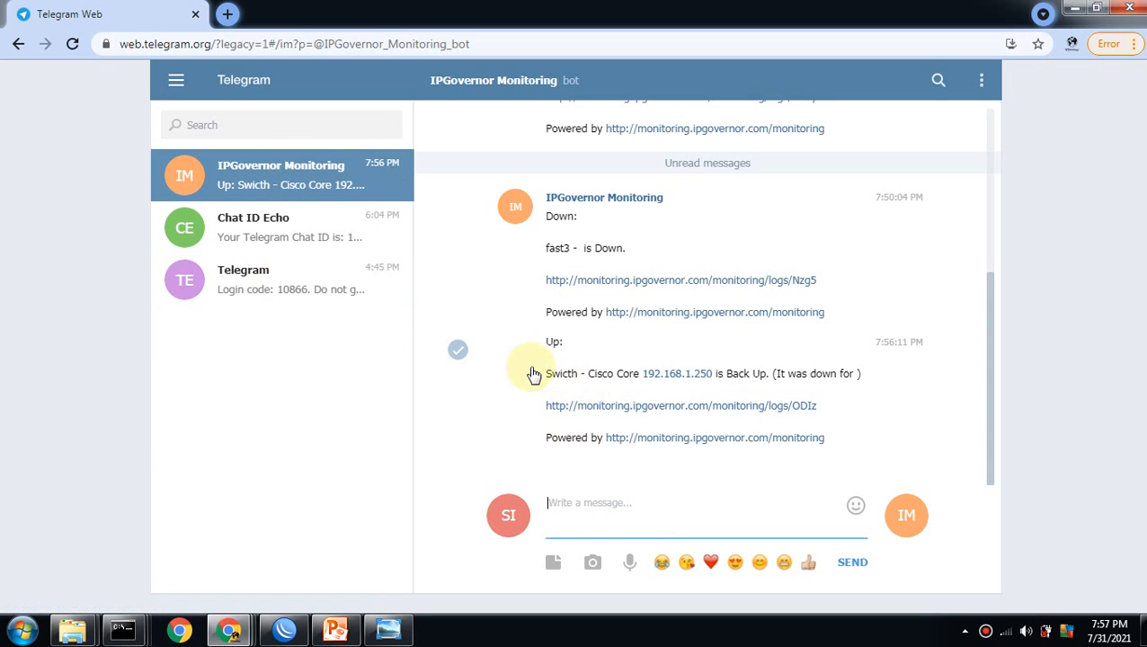
- Review the Cisco core switch's Up alert, open its log link, and close the sign-in page it leads to
left_click_drag(543, 350, 936, 394)
left_click(936, 393)
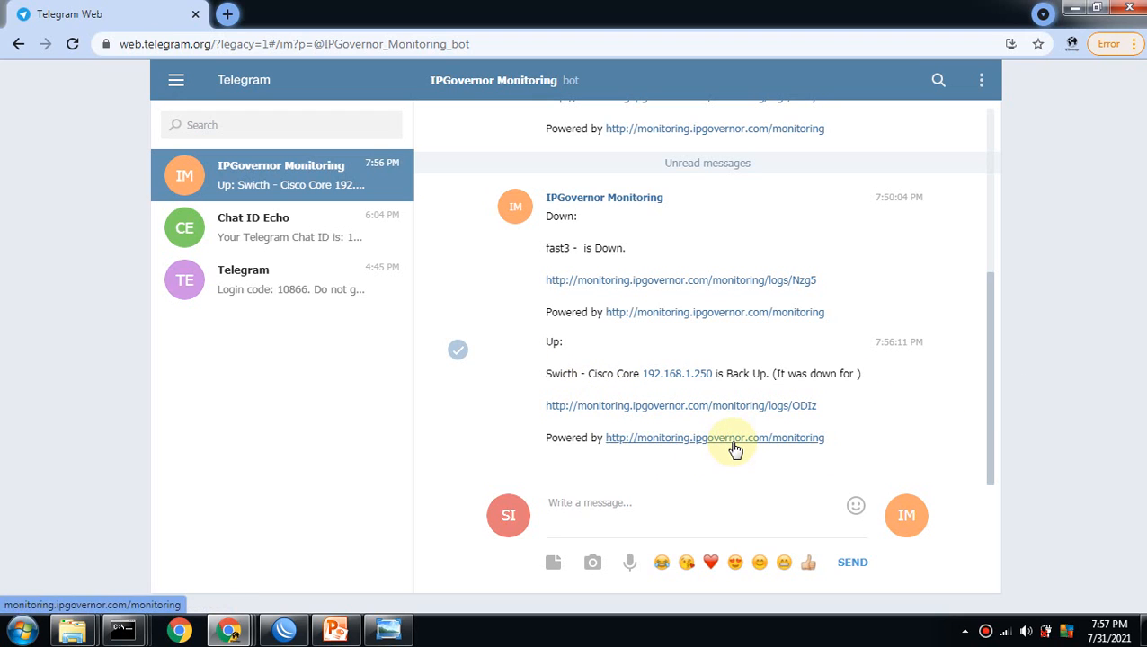
left_click(688, 408)
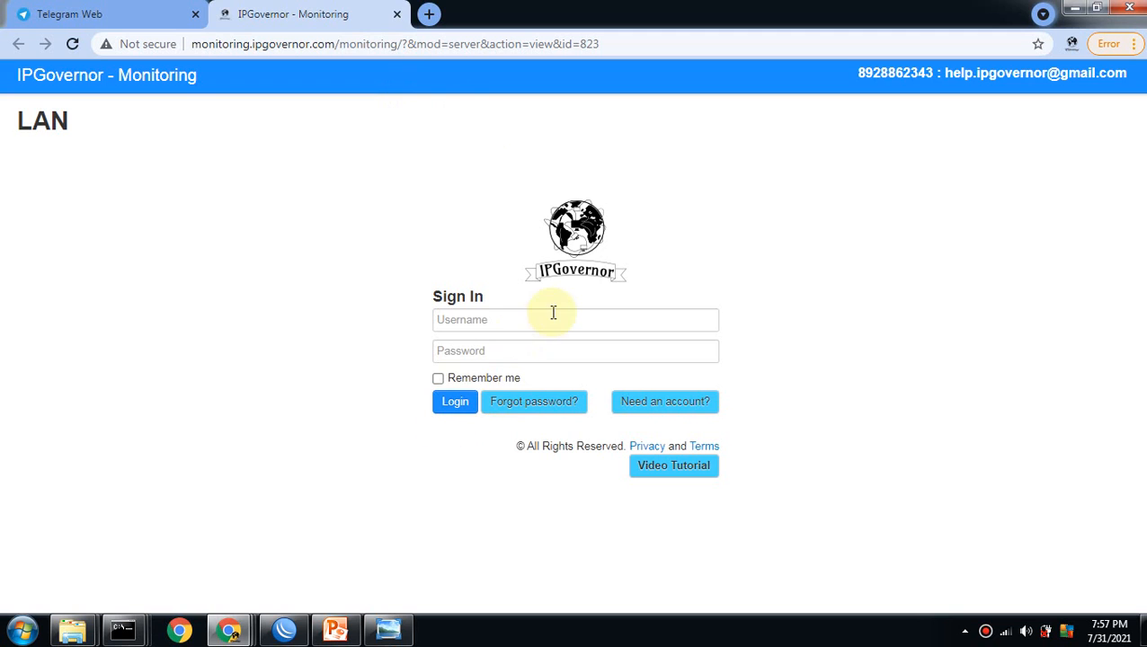
left_click(550, 315)
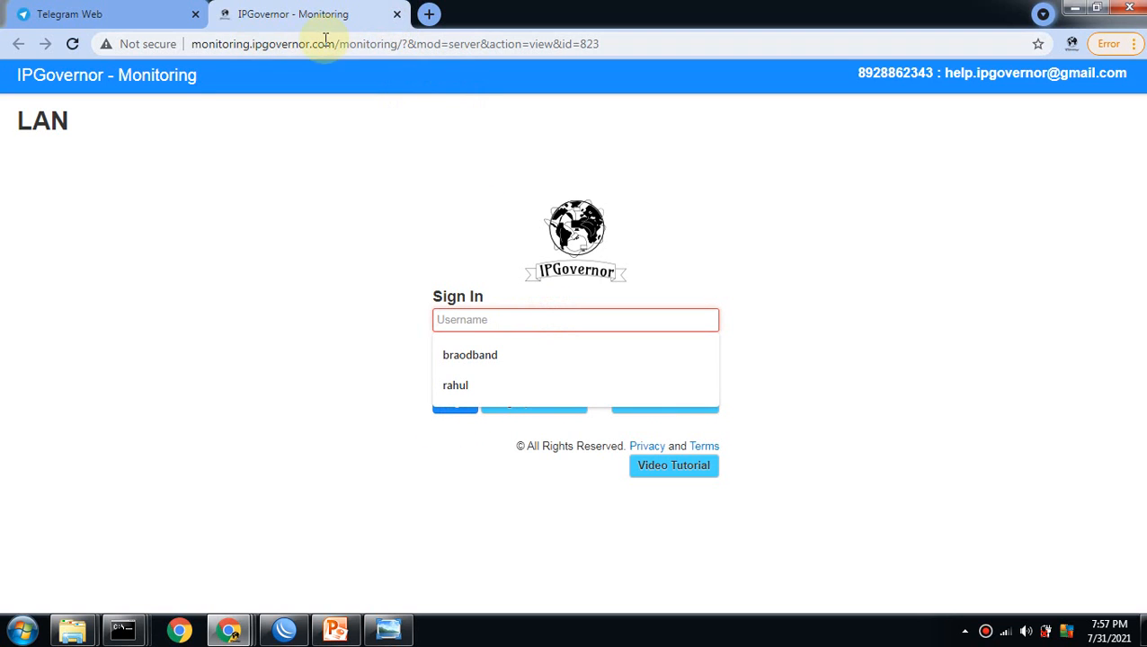
left_click(396, 15)
- Leave Telegram Web, return to the switch's page in IPGovernor, and show the status list of all devices
left_click(1075, 8)
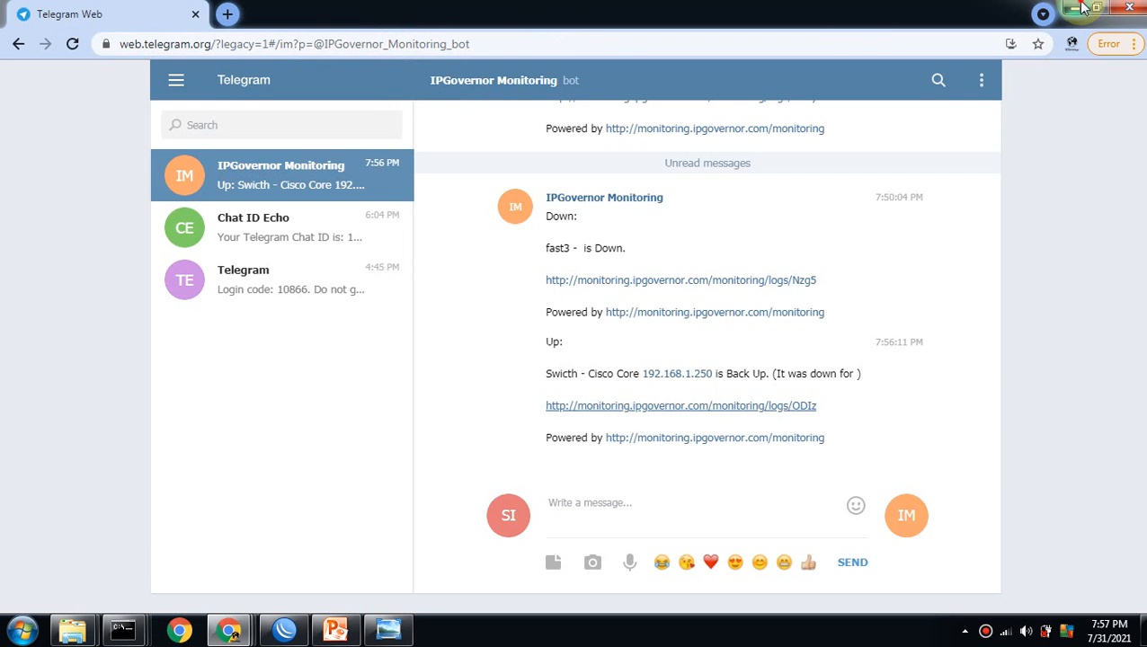
scroll(362, 273, "up", 8)
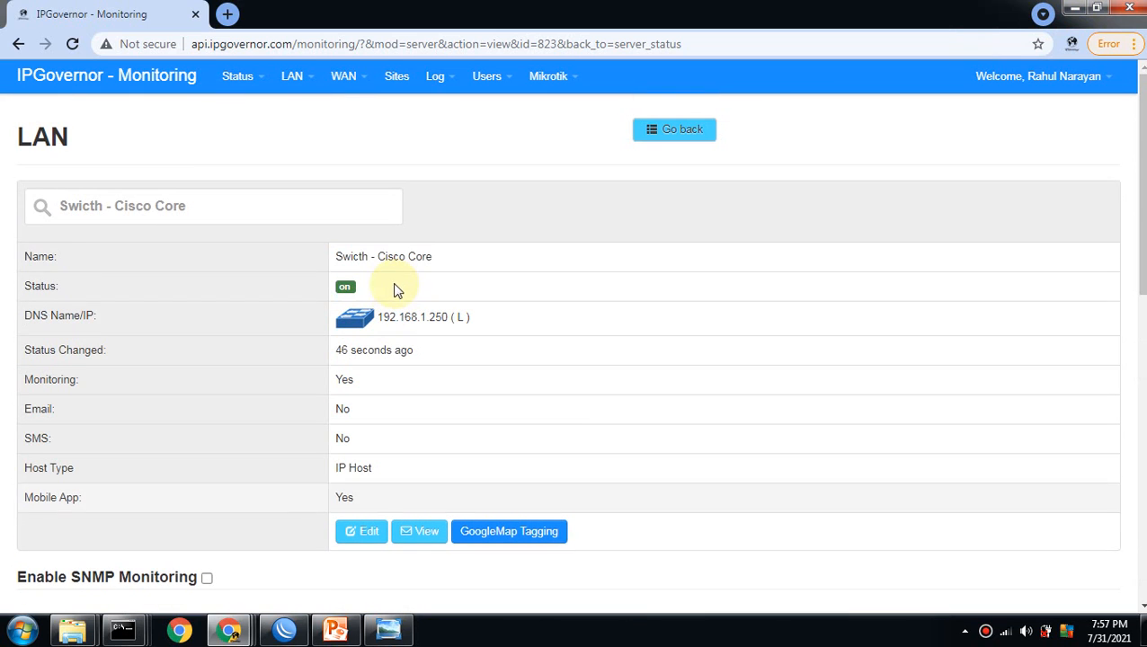
left_click(86, 81)
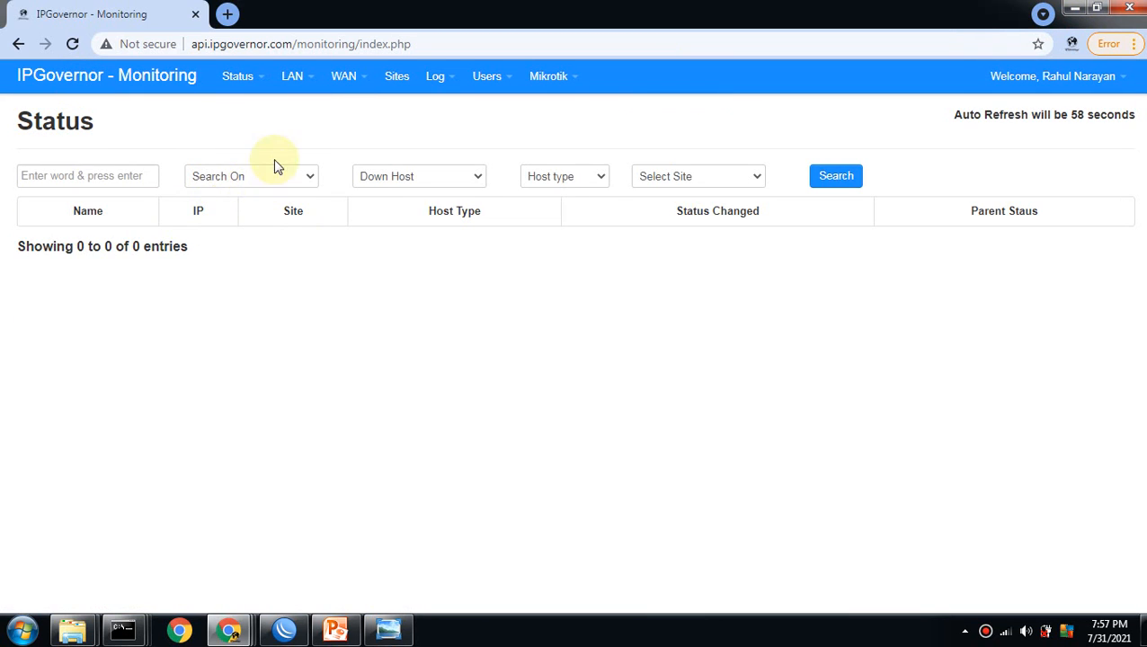
left_click(243, 79)
left_click(255, 109)
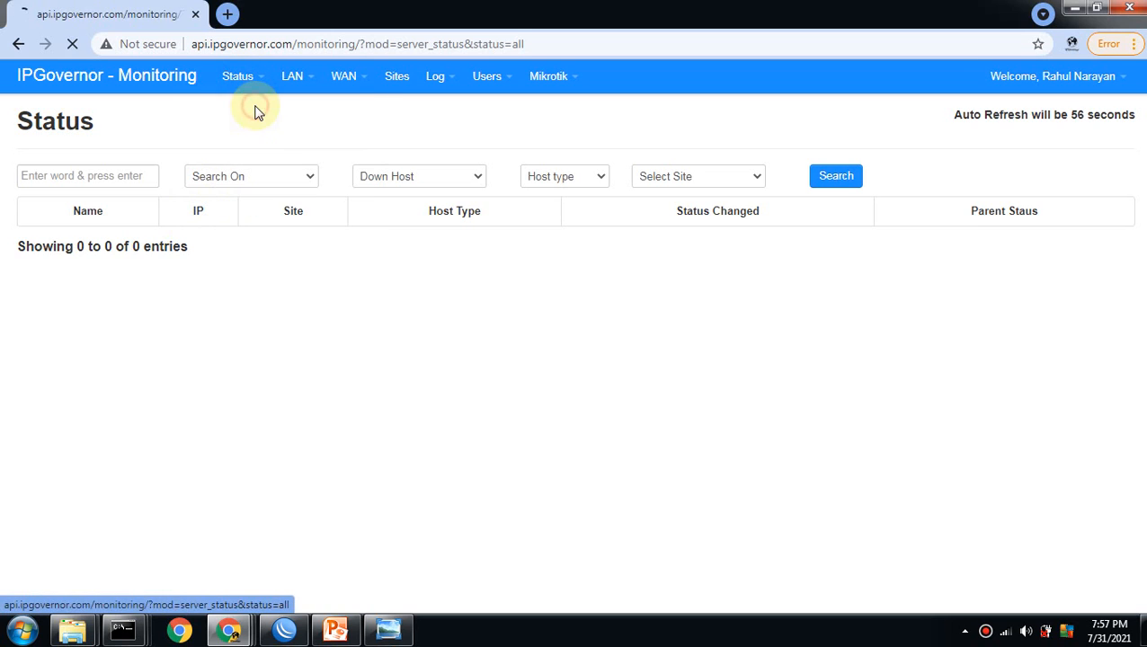